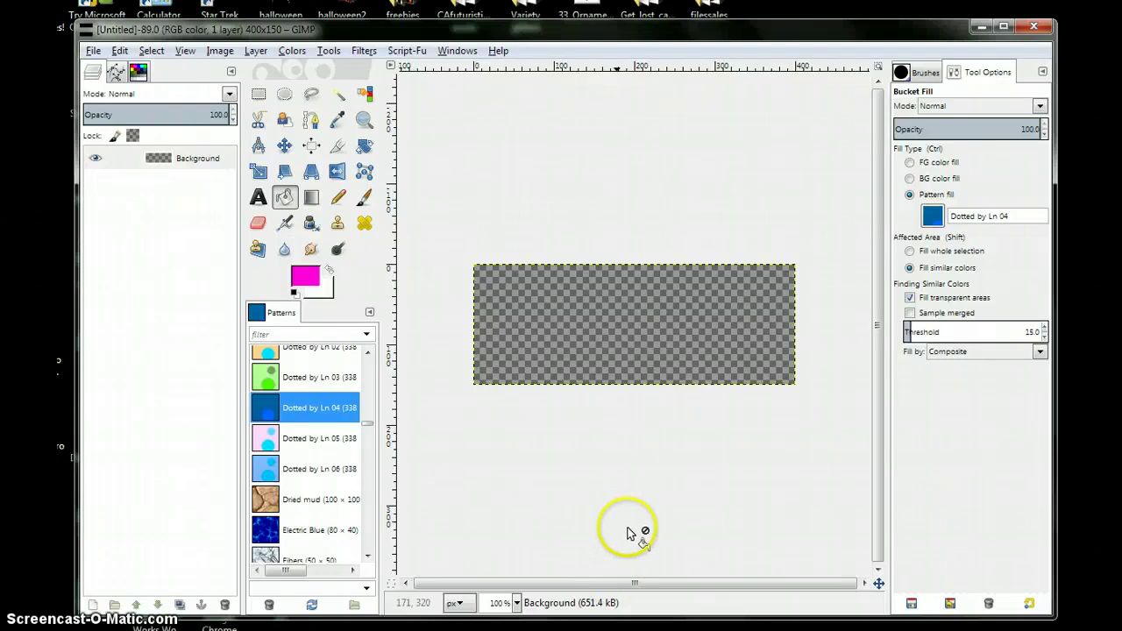
Select the Move tool in the toolbox in place of Bucket Fill
left_click(284, 145)
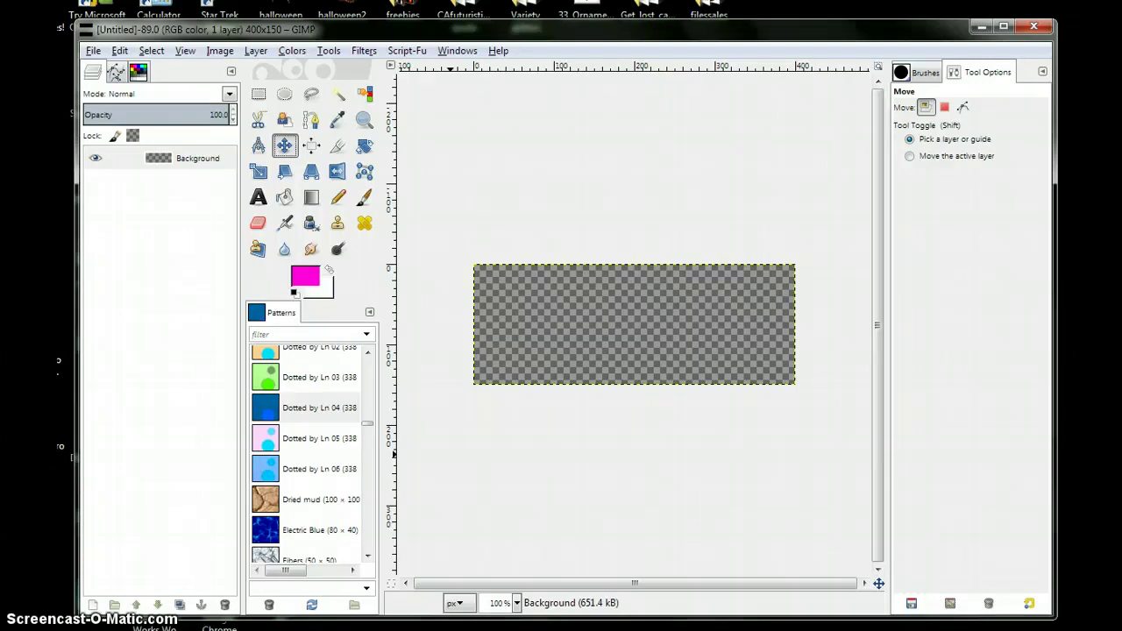
left_click(546, 602)
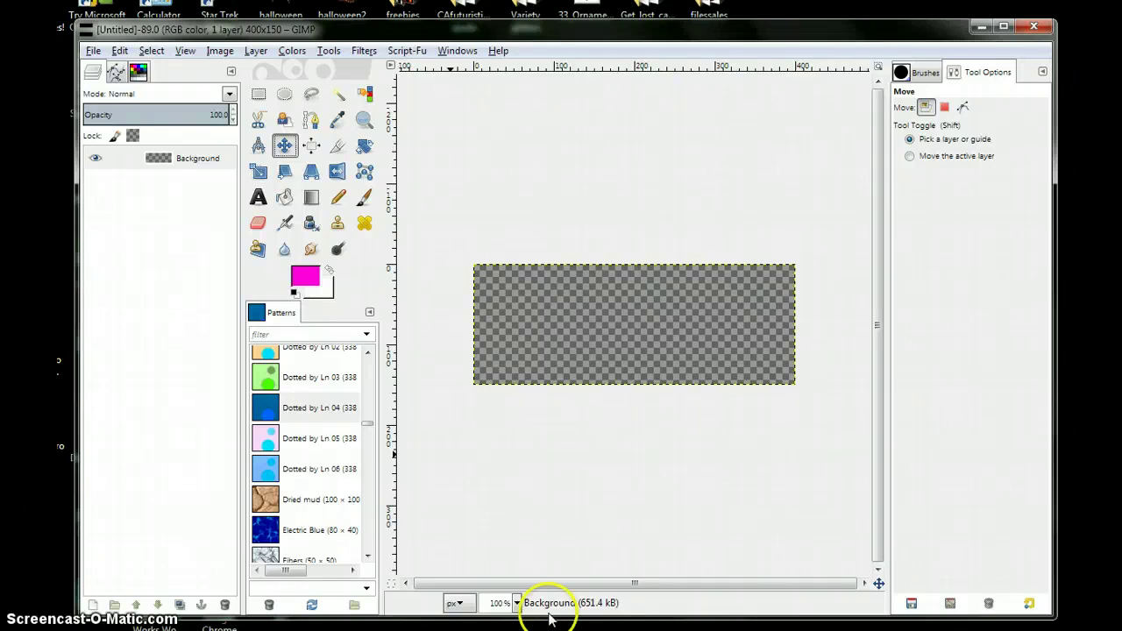
left_click(93, 50)
left_click(111, 70)
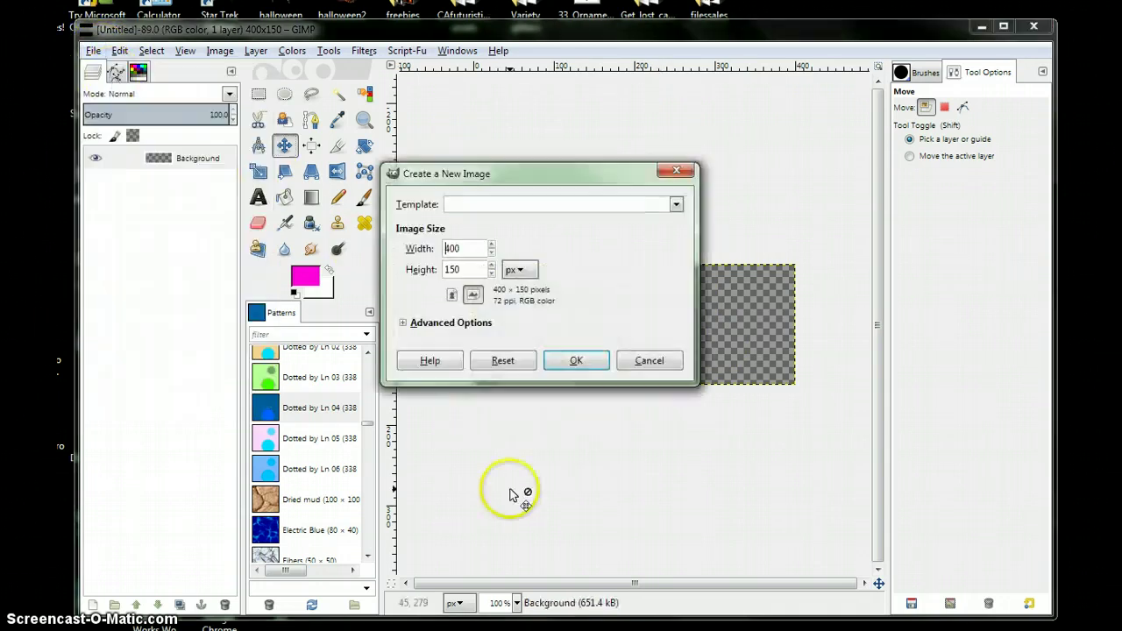
left_click(468, 271)
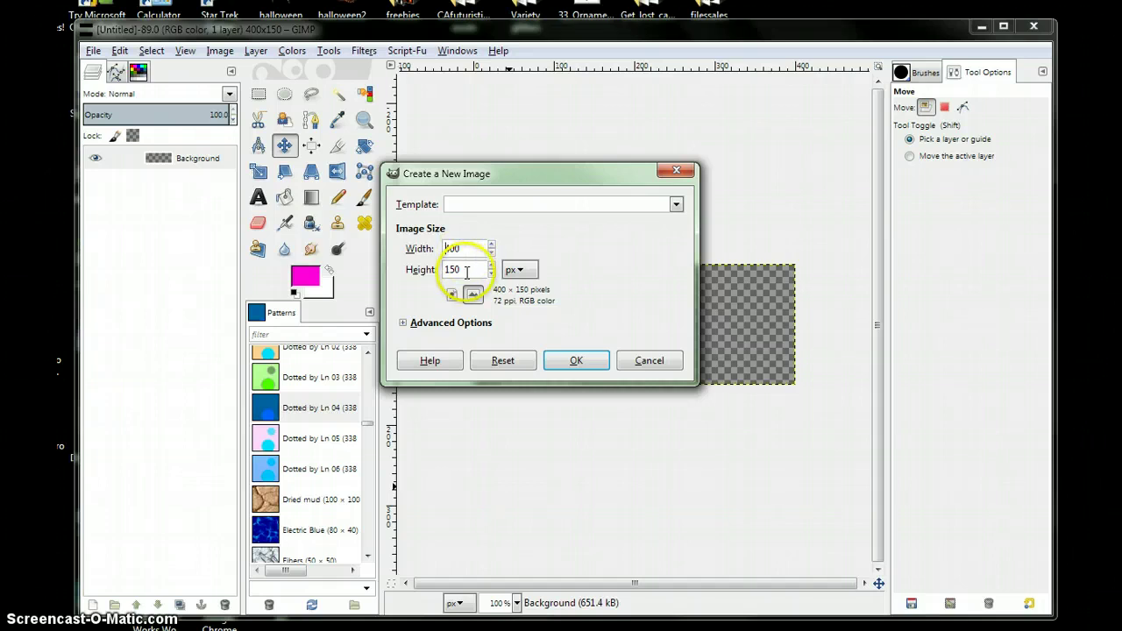
left_click(403, 323)
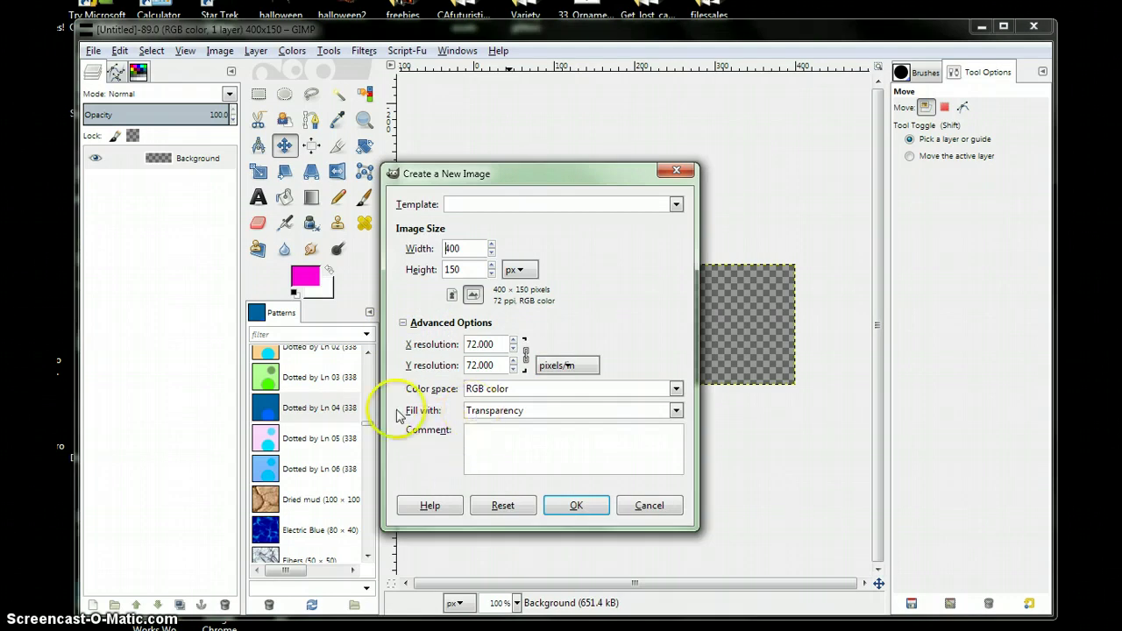
left_click(563, 512)
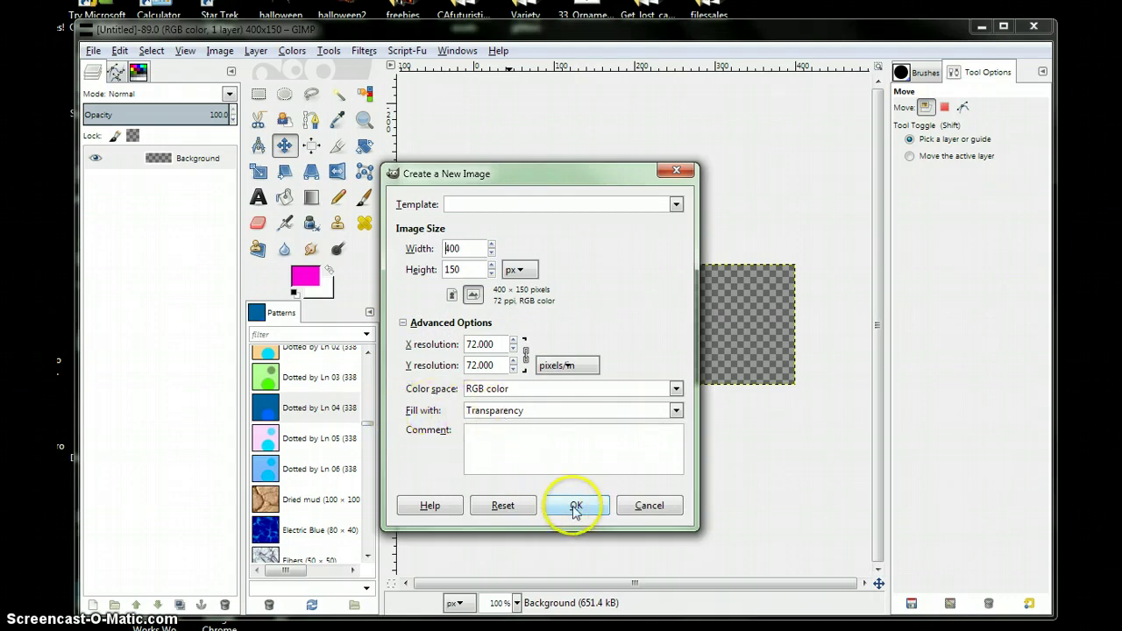
left_click(649, 508)
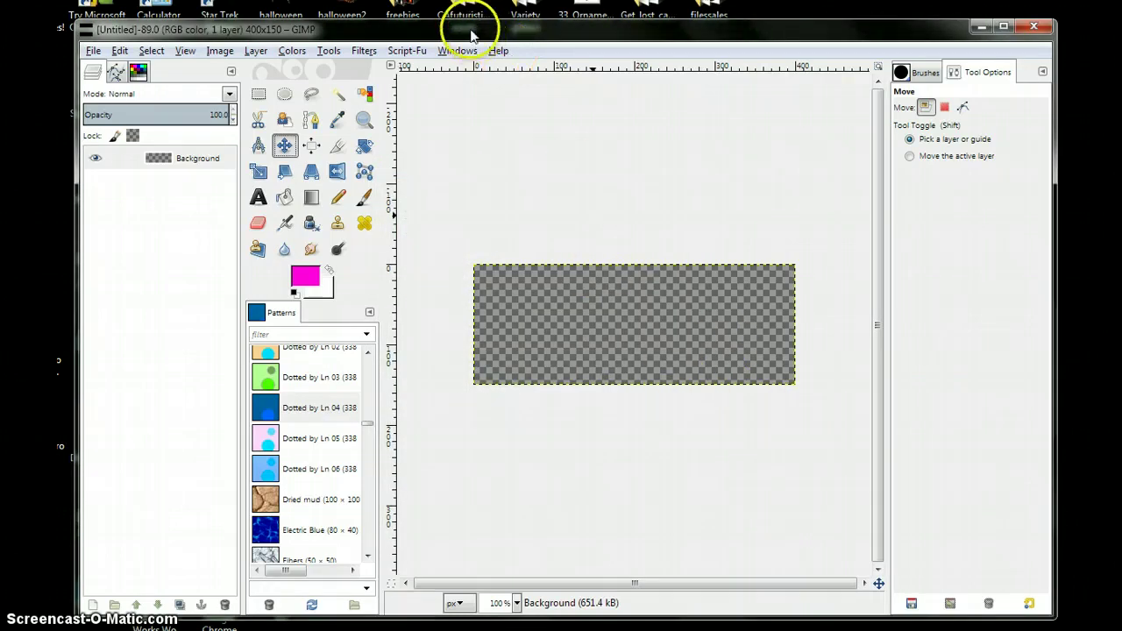
Drag hiResNoBg3.png from the desktop onto the banner as a new layer
left_click_drag(471, 35, 722, 32)
left_click(261, 419)
left_click_drag(260, 419, 760, 343)
left_click_drag(839, 35, 609, 43)
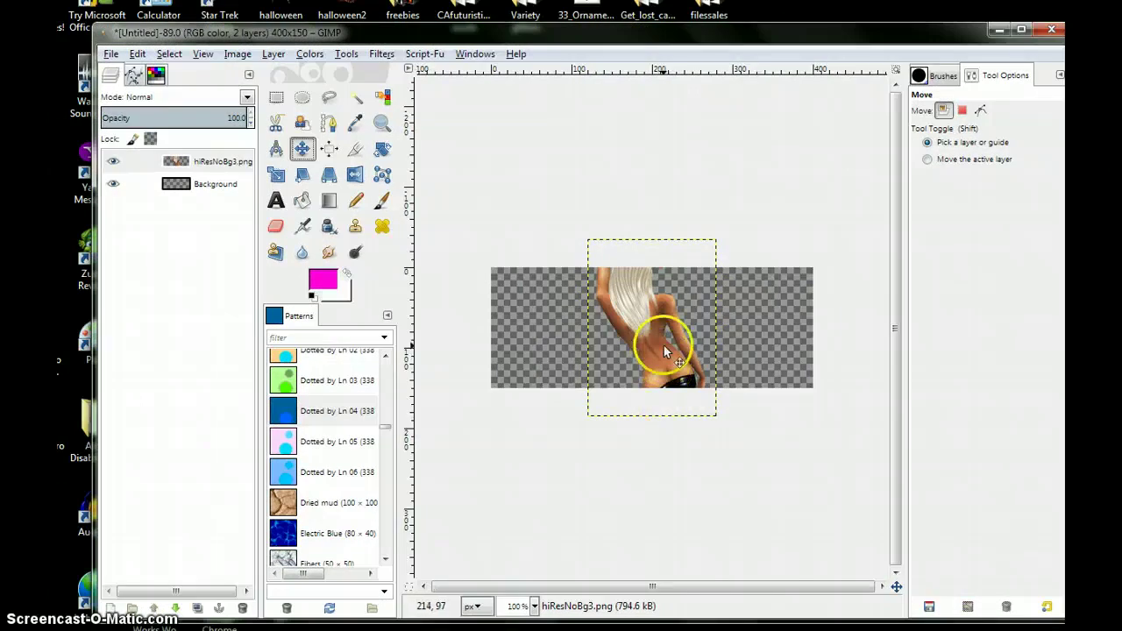
Position the figure at the left end of the 400×150 banner
left_click_drag(658, 337, 553, 366)
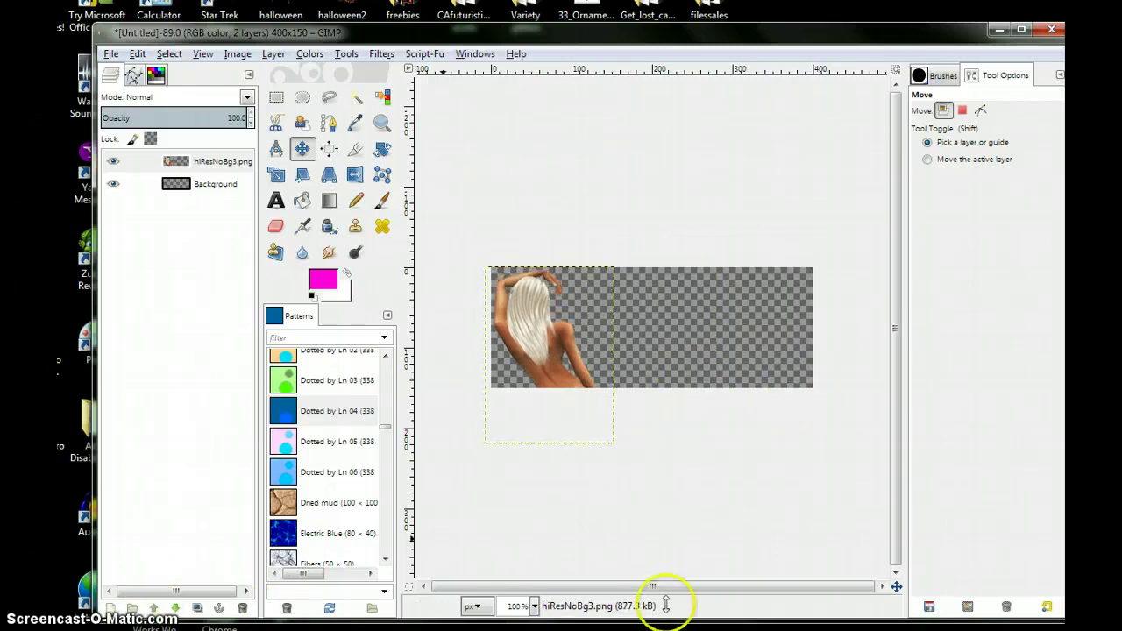
left_click_drag(552, 321, 556, 325)
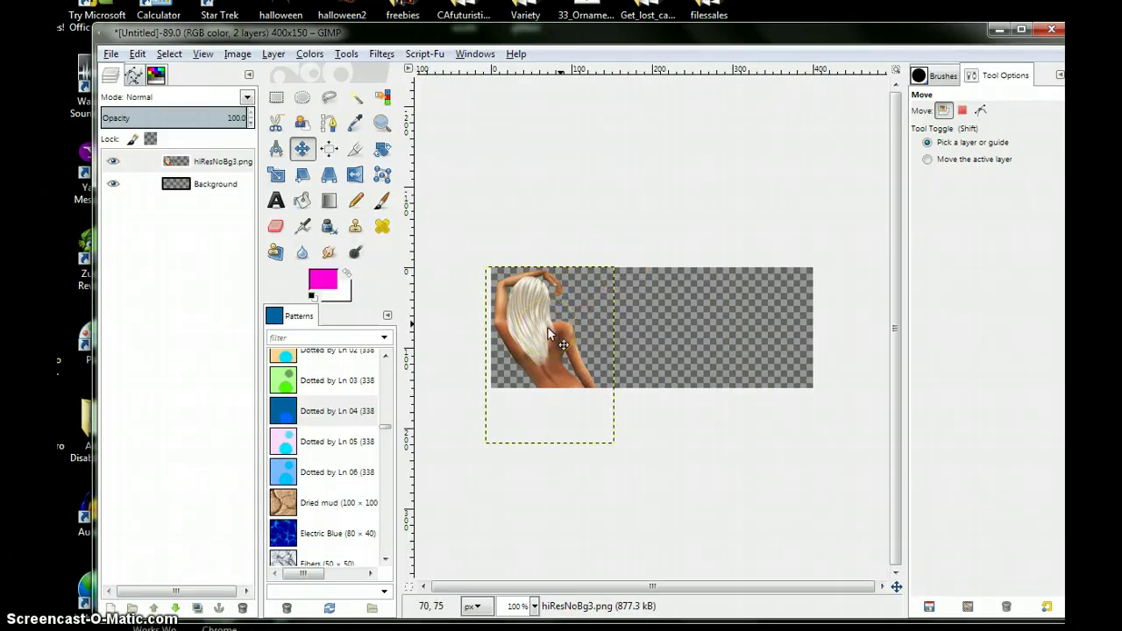
mouse_move(550, 334)
left_mouse_down()
mouse_move(546, 275)
mouse_move(546, 328)
mouse_move(521, 323)
mouse_move(519, 272)
mouse_move(514, 306)
mouse_move(527, 323)
mouse_move(576, 339)
mouse_move(554, 325)
left_mouse_up()
left_click(553, 338)
left_click(217, 183)
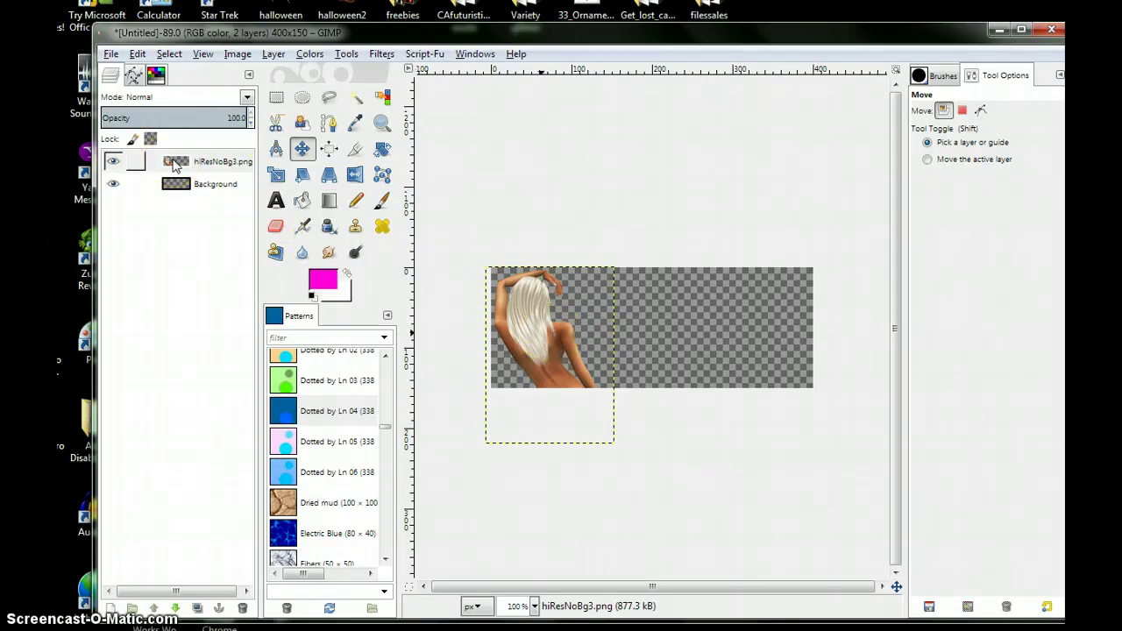
Turn the hiResNoBg3.png layer's transparency into a selection with Alpha to Selection
left_click(199, 166)
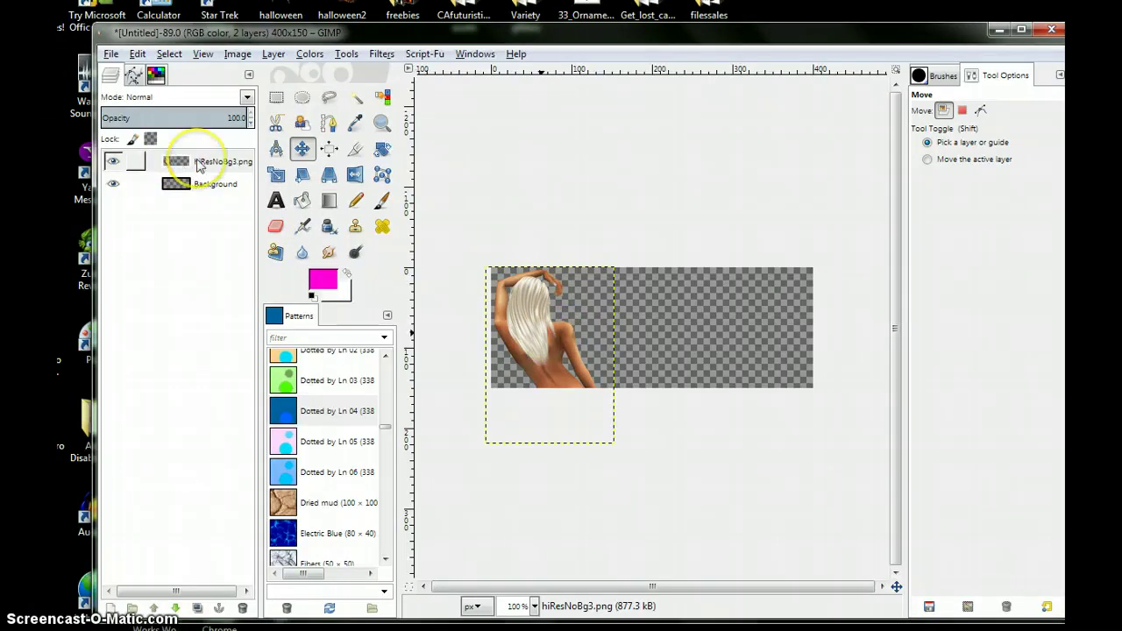
right_click(196, 168)
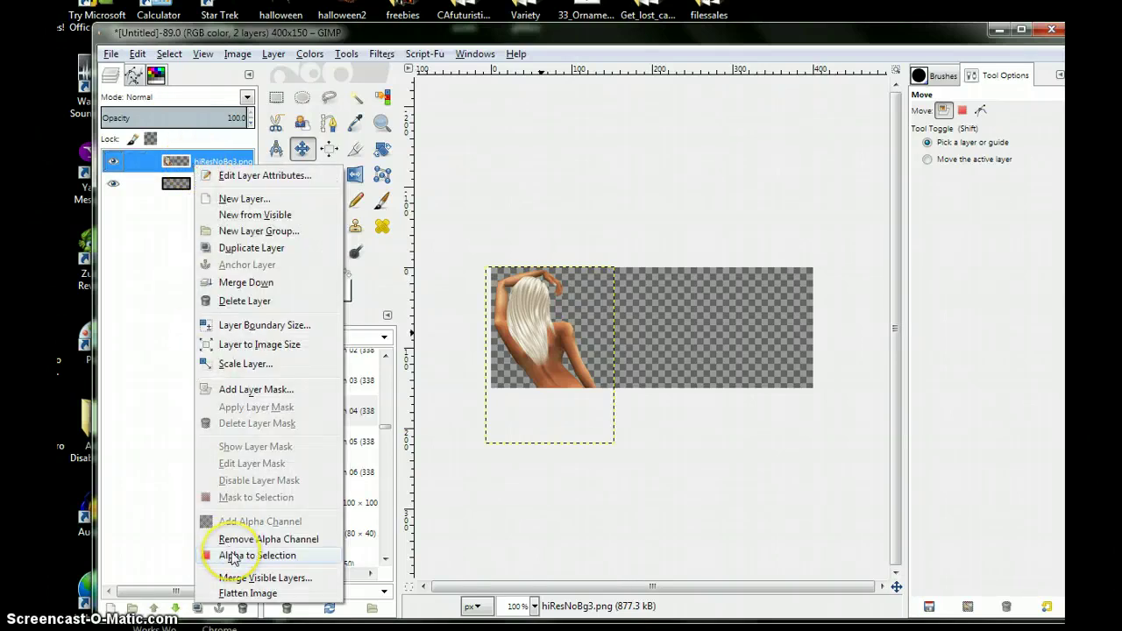
left_click(233, 558)
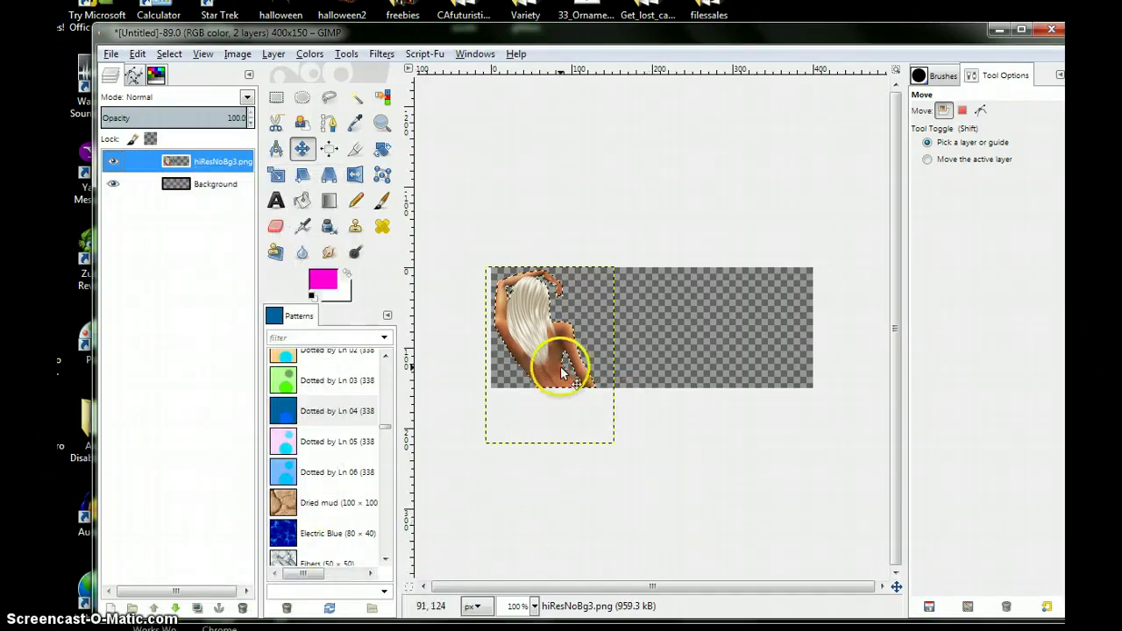
left_click_drag(524, 376, 501, 318)
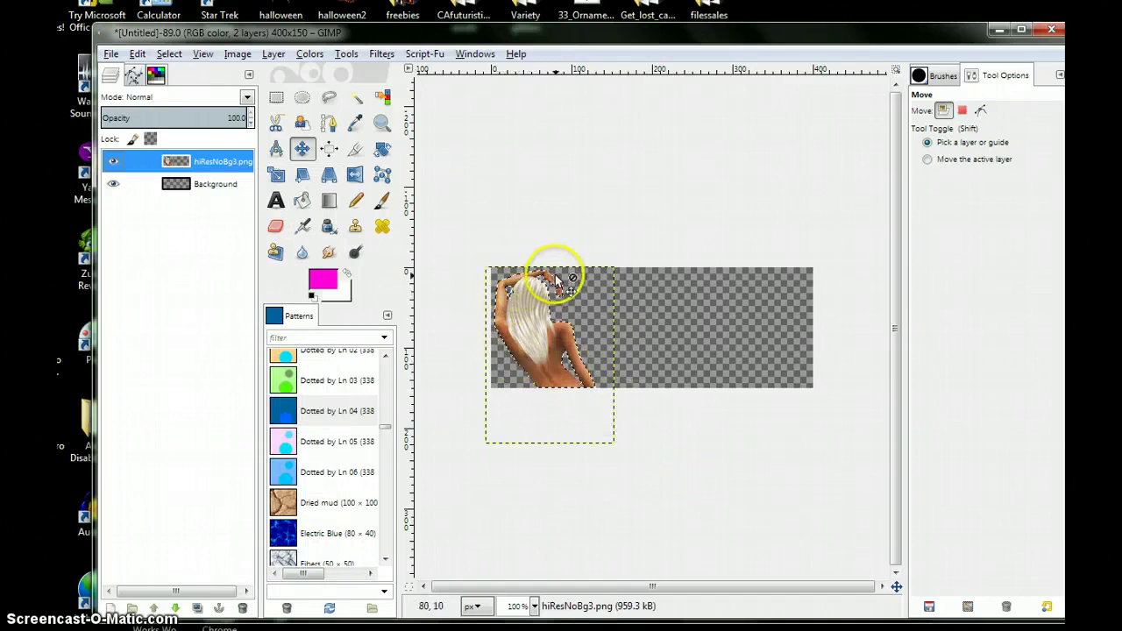
left_click_drag(558, 296, 536, 329)
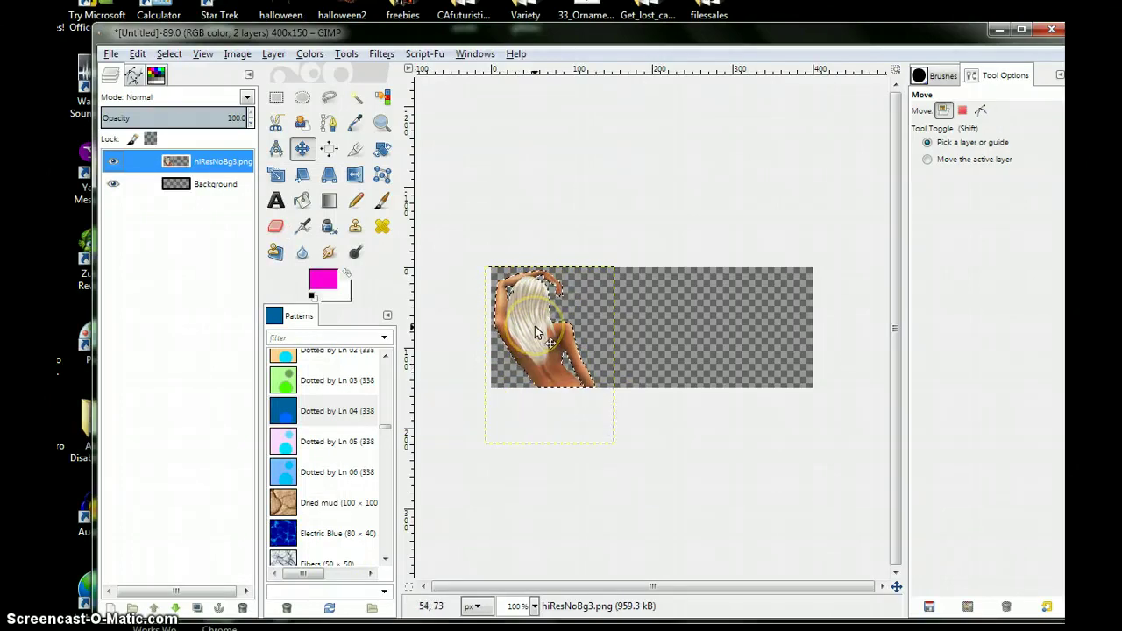
Shrink the figure selection inward by a few pixels
right_click(537, 331)
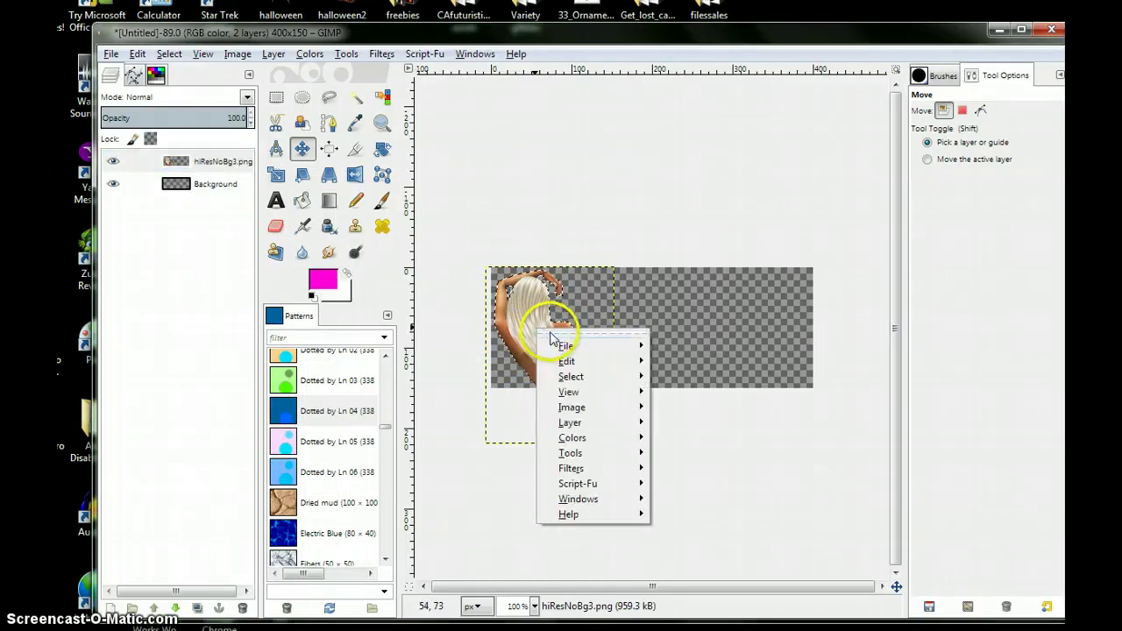
left_click(572, 377)
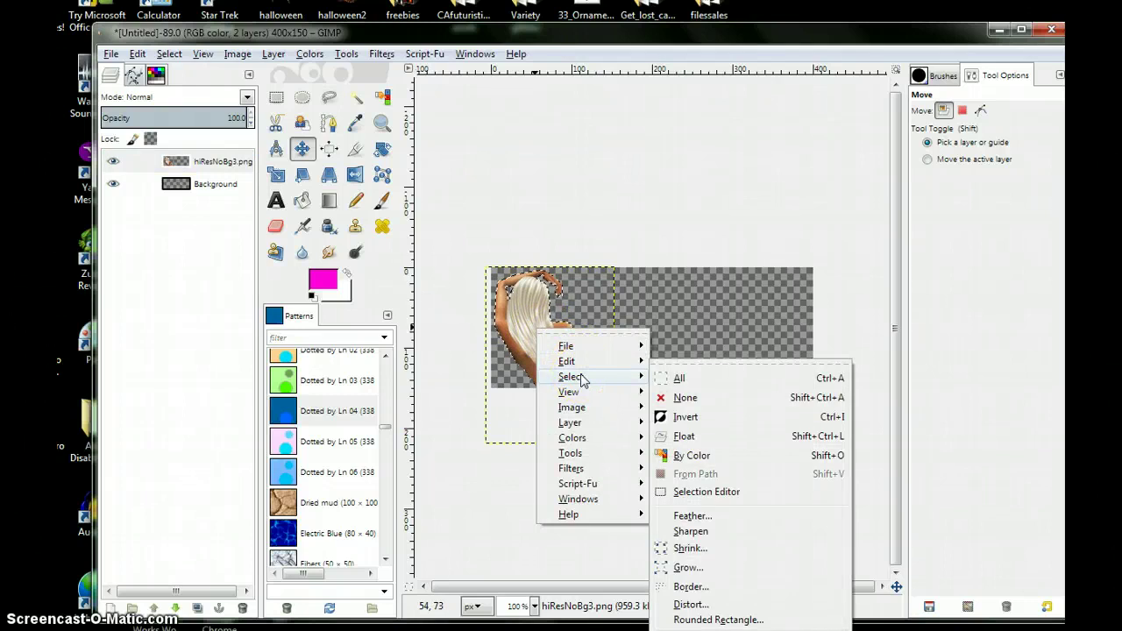
left_click(688, 549)
left_click_drag(197, 119, 404, 132)
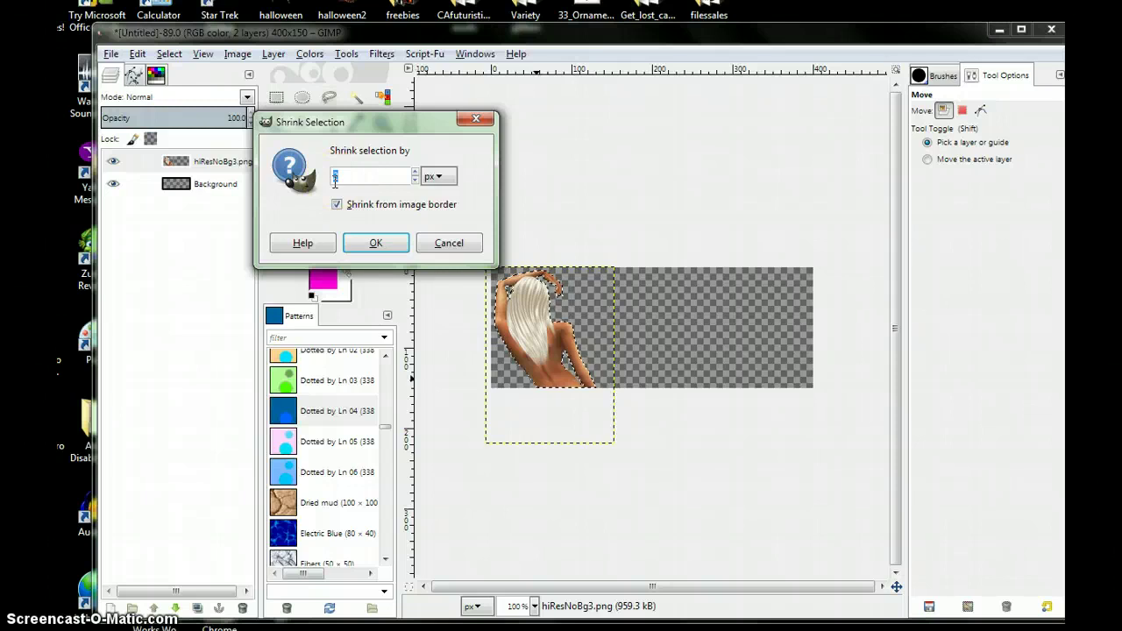
left_click(375, 242)
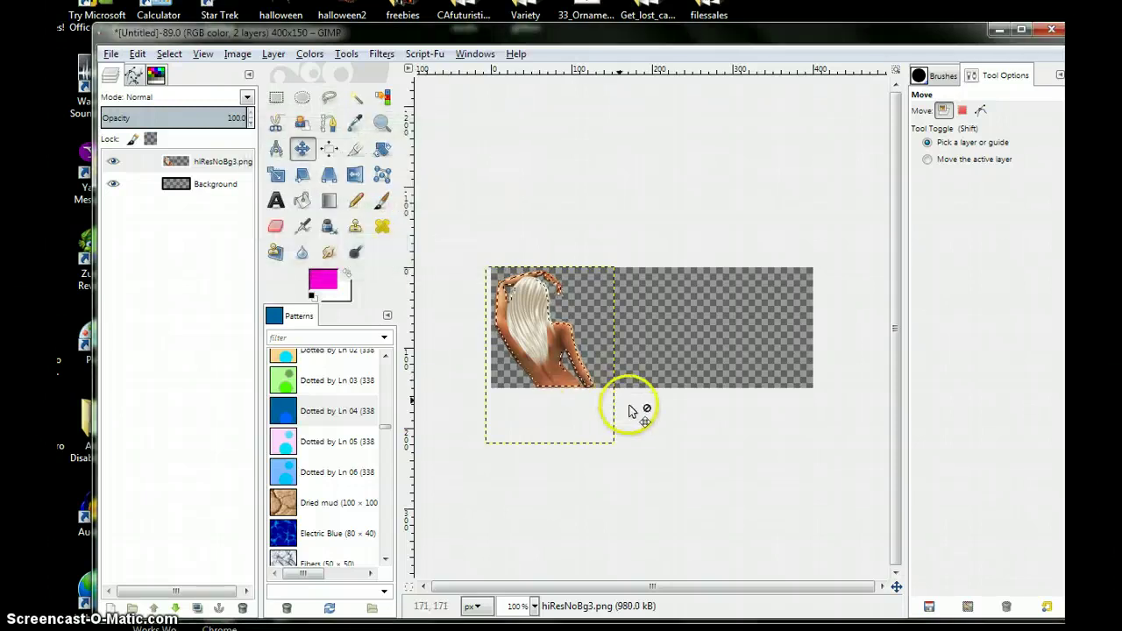
Invert the selection so everything outside the figure is selected
right_click(579, 344)
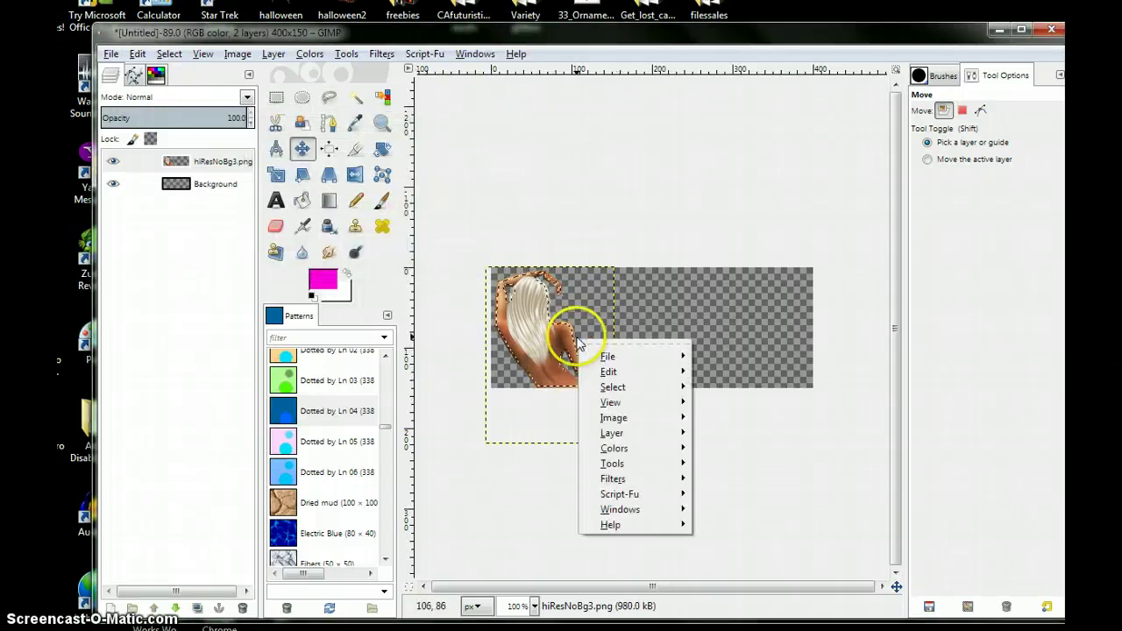
mouse_move(624, 387)
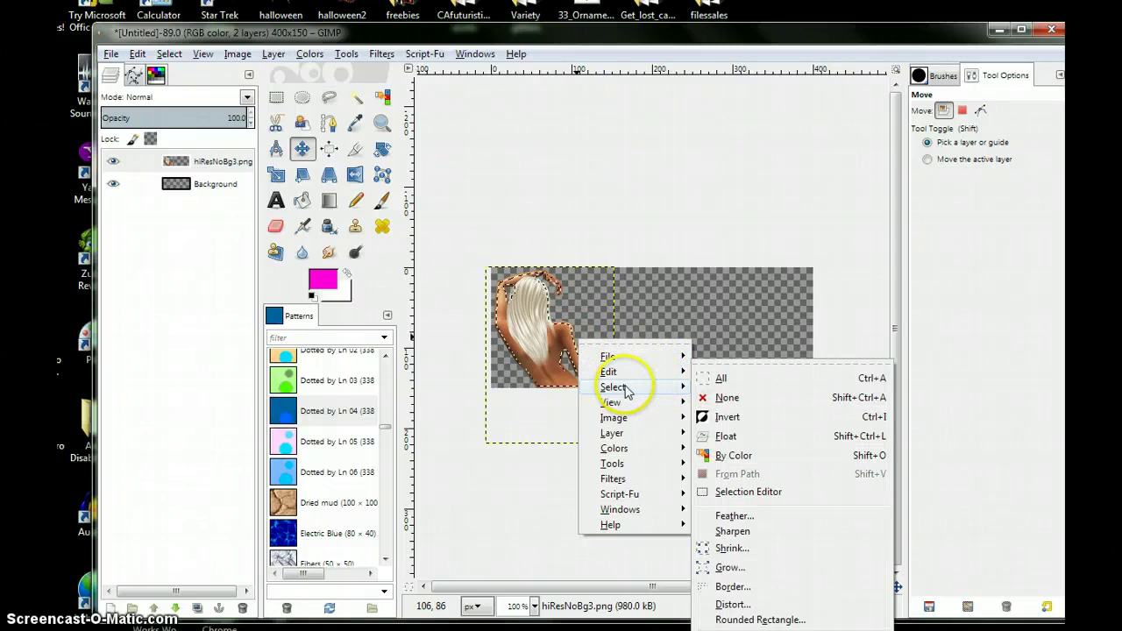
left_click(740, 419)
left_click(551, 317)
Apply a 2.0-pixel Gaussian blur to the figure's outer edge and start clearing the selection
right_click(551, 318)
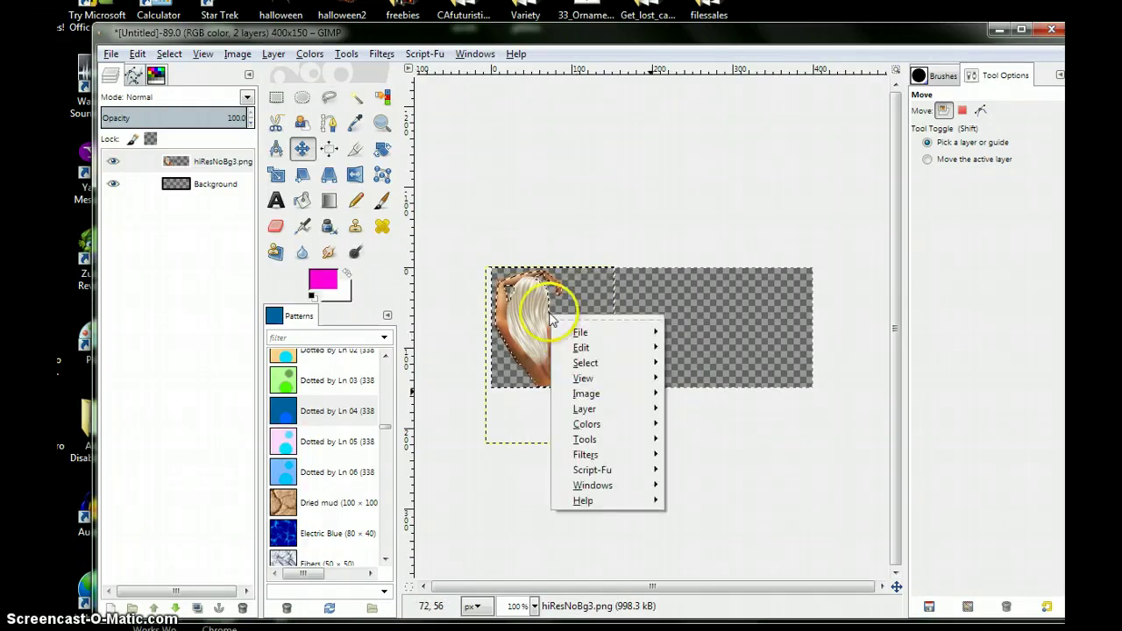
mouse_move(599, 456)
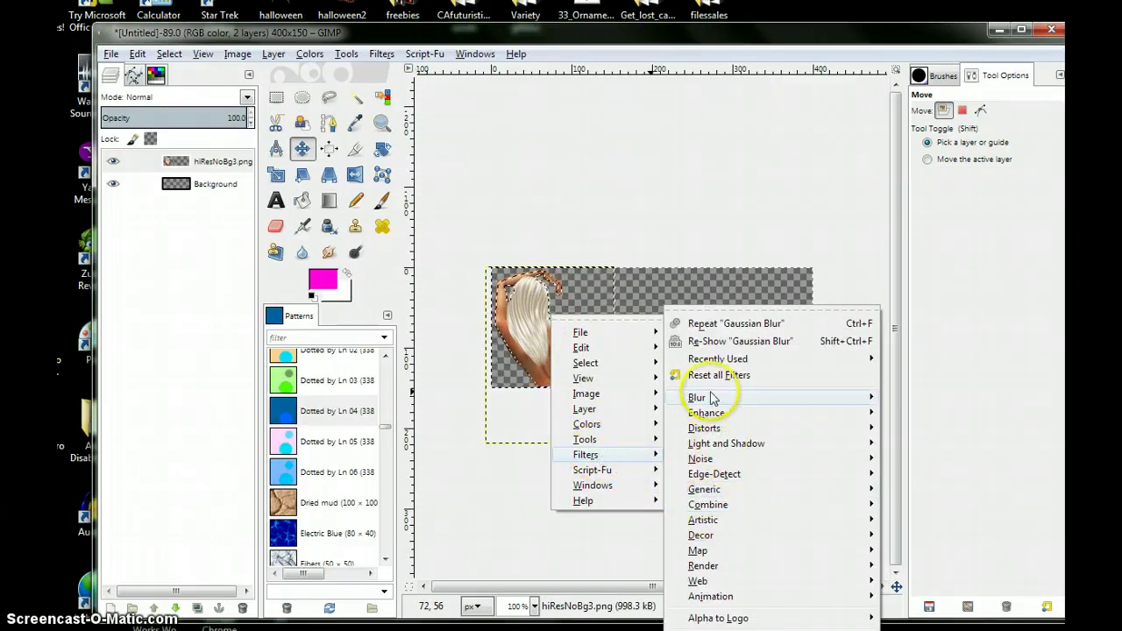
mouse_move(713, 398)
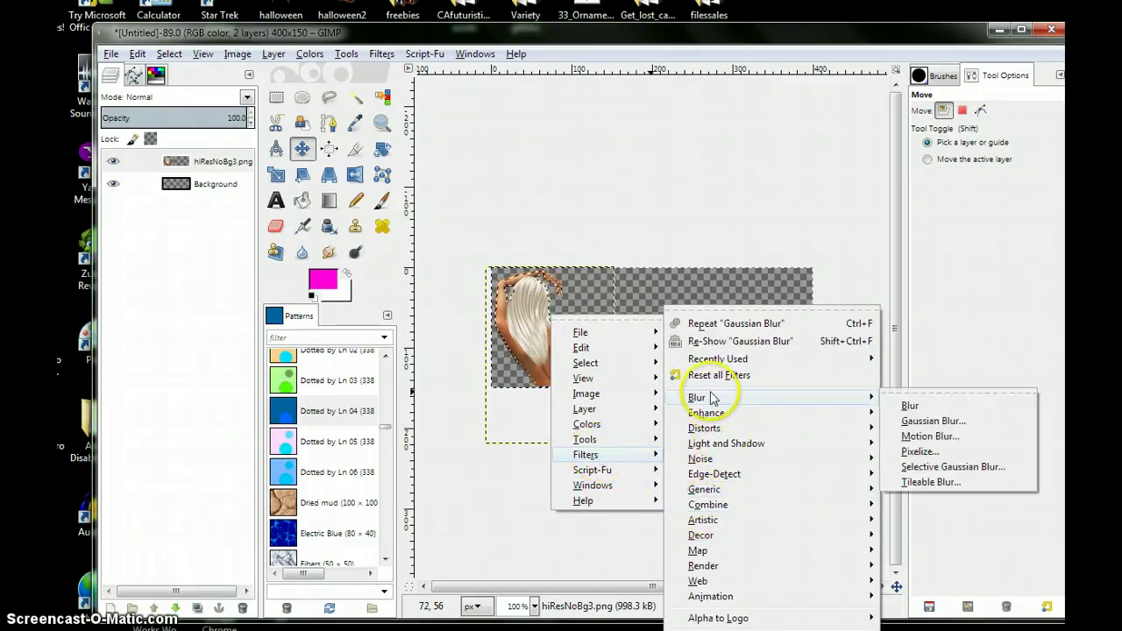
left_click(912, 425)
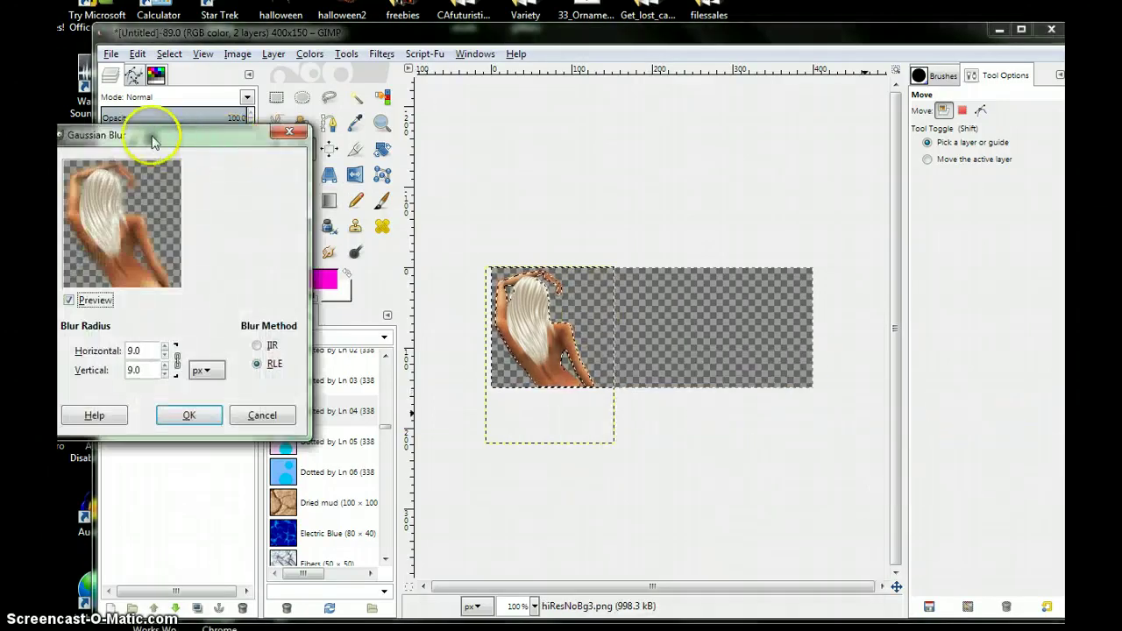
left_click_drag(153, 142, 349, 138)
left_click(360, 375)
left_click(360, 349)
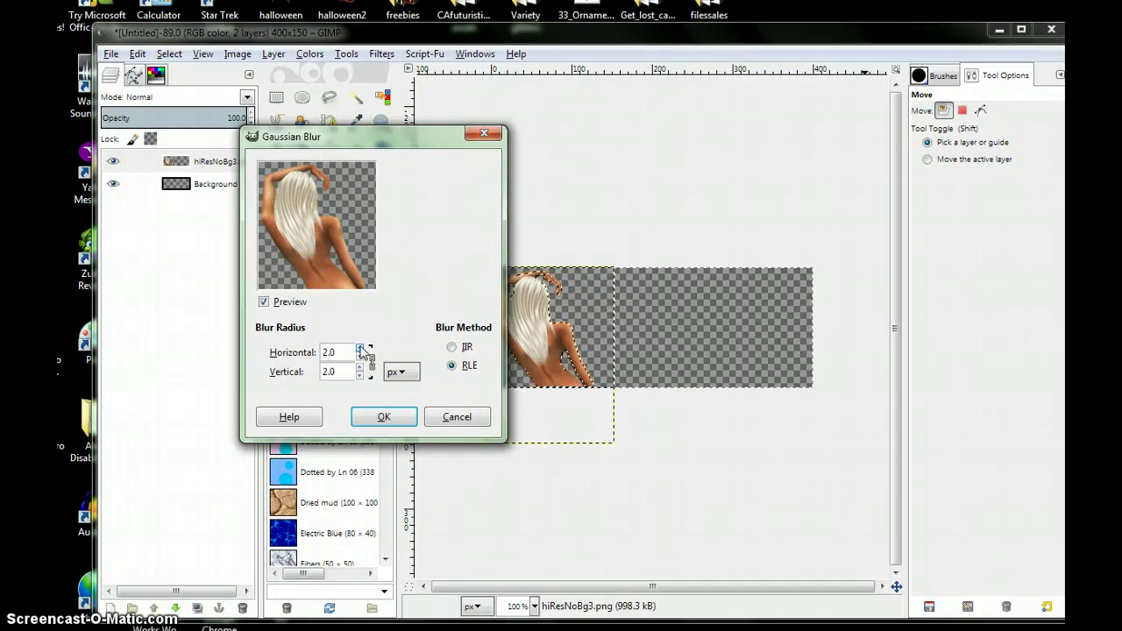
left_click(361, 353)
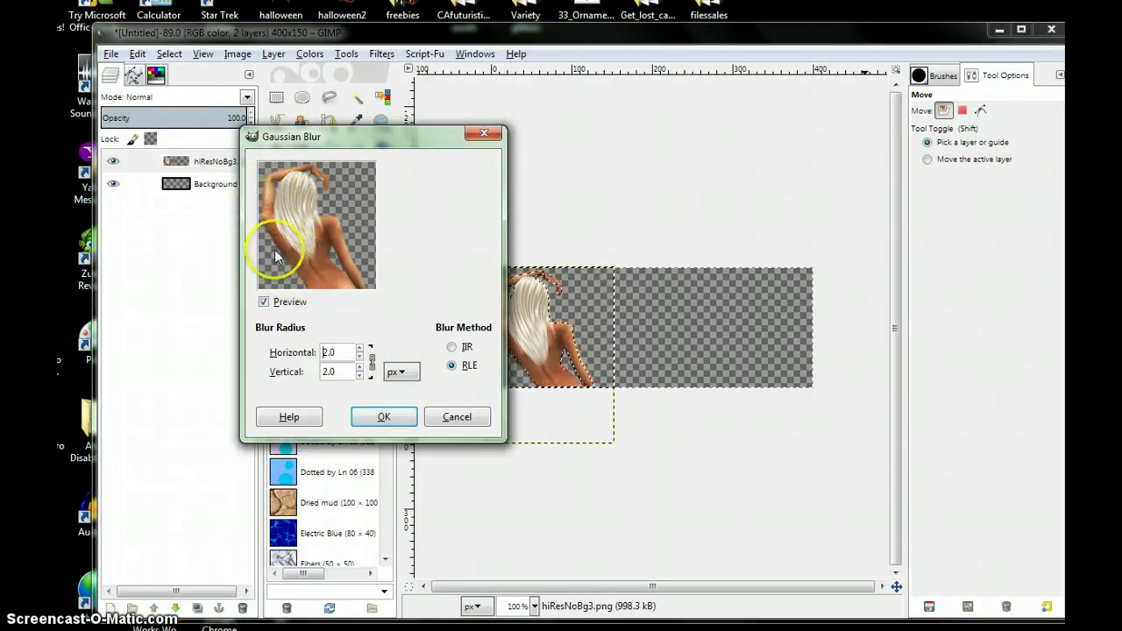
left_click(362, 419)
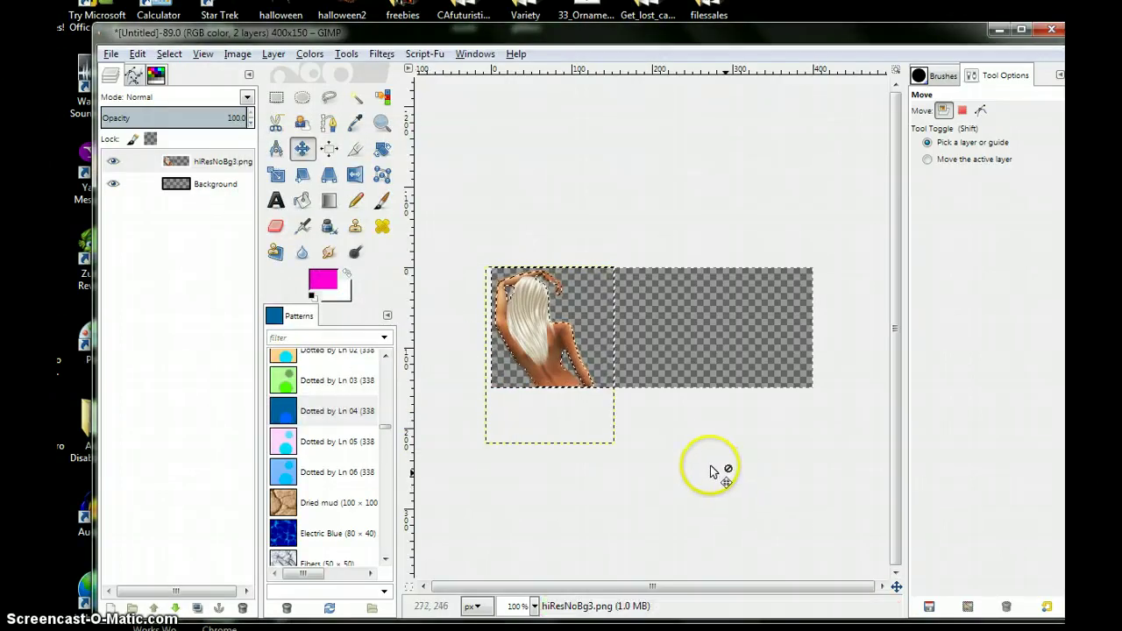
right_click(567, 324)
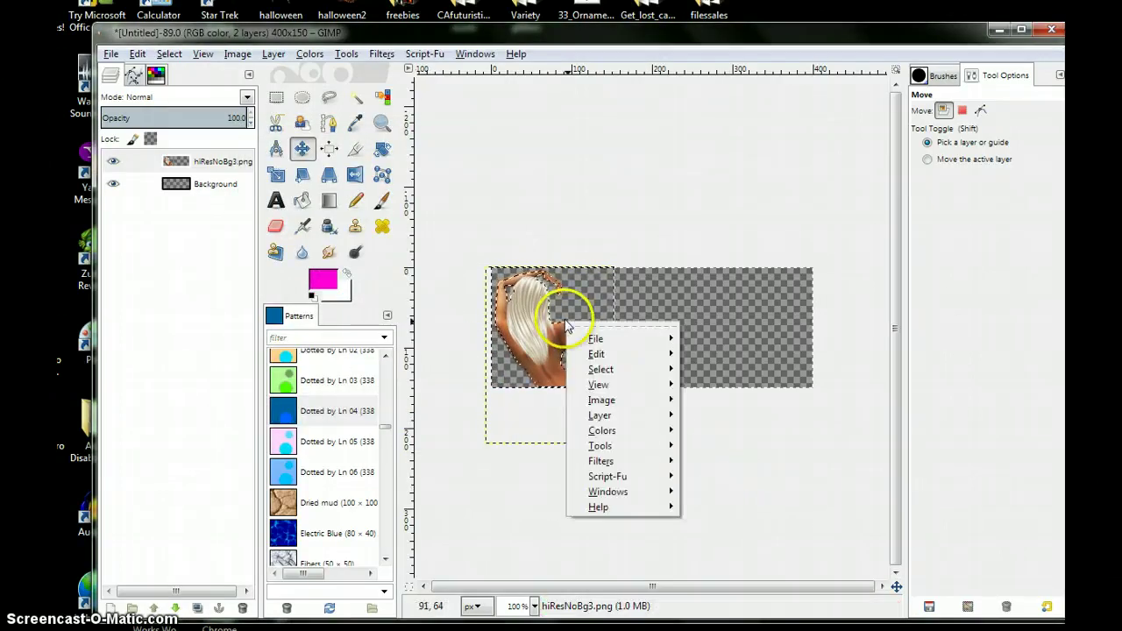
mouse_move(619, 370)
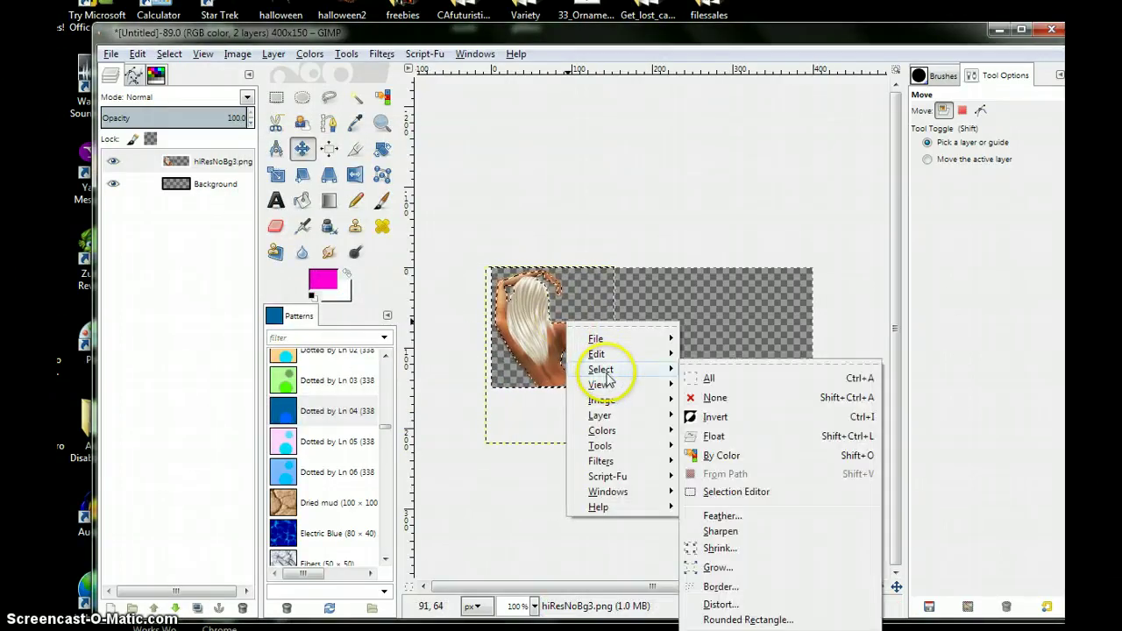
Clear the selection, then soften the woman's hair with Blur/Sharpen strokes at size 7.25
left_click(712, 399)
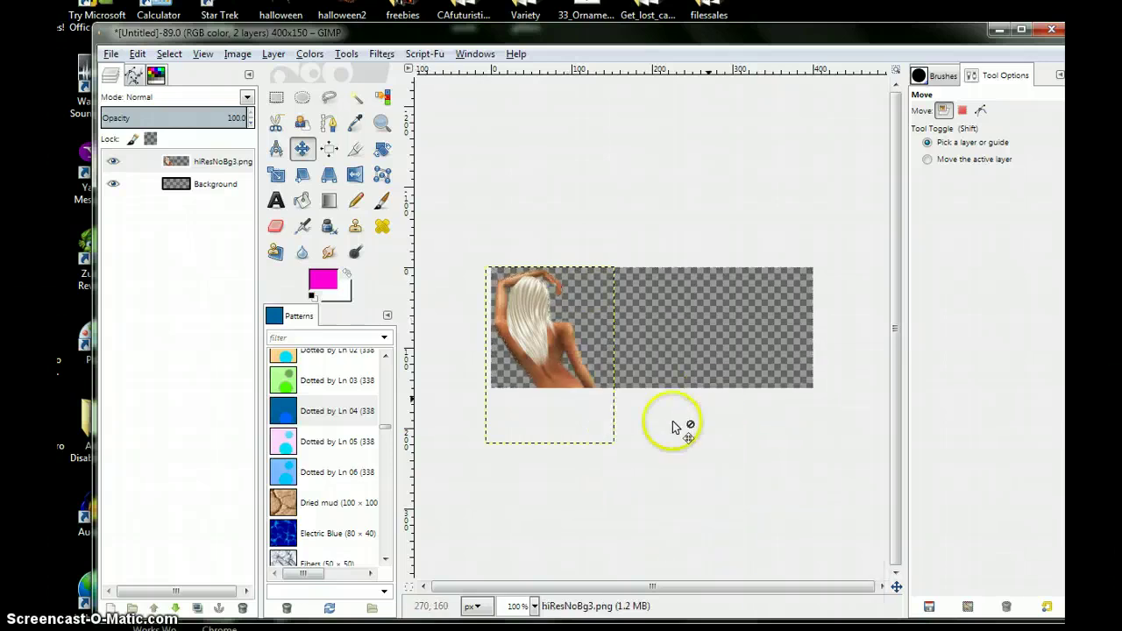
left_click(300, 253)
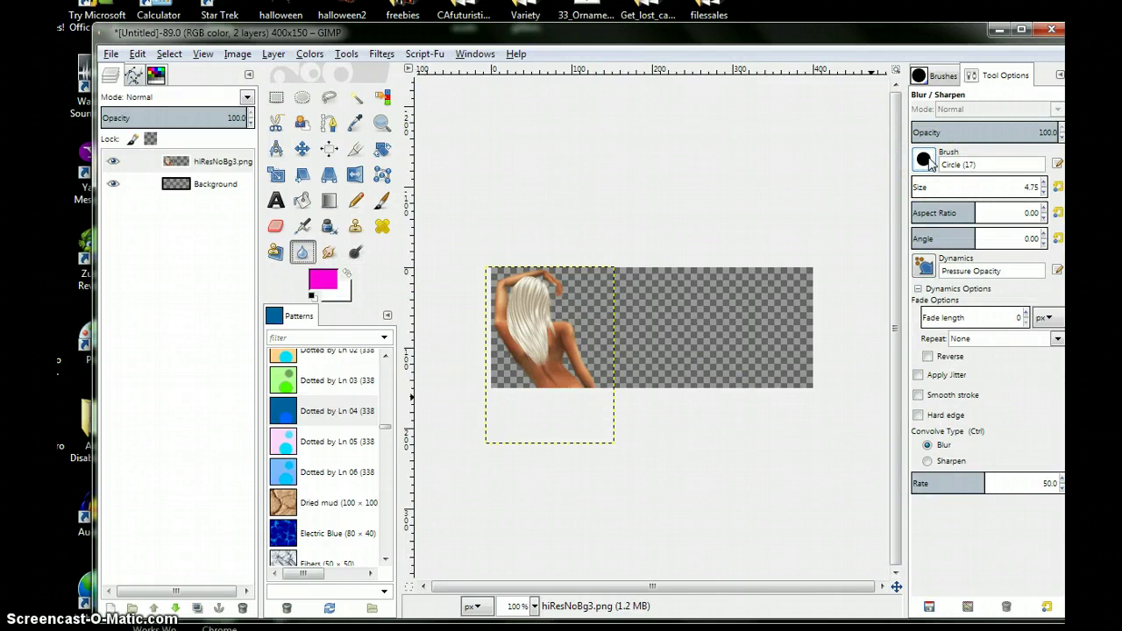
left_click(771, 263)
mouse_move(561, 348)
left_mouse_down()
mouse_move(543, 296)
mouse_move(529, 292)
mouse_move(525, 309)
mouse_move(530, 320)
mouse_move(531, 287)
mouse_move(531, 328)
mouse_move(583, 417)
mouse_move(549, 336)
mouse_move(552, 368)
mouse_move(561, 331)
mouse_move(575, 357)
mouse_move(528, 409)
mouse_move(545, 533)
left_mouse_up()
mouse_move(781, 519)
left_mouse_down()
mouse_move(537, 312)
mouse_move(551, 374)
mouse_move(534, 304)
mouse_move(540, 342)
mouse_move(512, 283)
mouse_move(530, 339)
mouse_move(555, 368)
mouse_move(683, 428)
mouse_move(719, 427)
mouse_move(650, 430)
mouse_move(610, 414)
mouse_move(588, 364)
mouse_move(512, 289)
mouse_move(522, 285)
mouse_move(562, 351)
mouse_move(562, 424)
mouse_move(866, 487)
mouse_move(760, 469)
left_mouse_up()
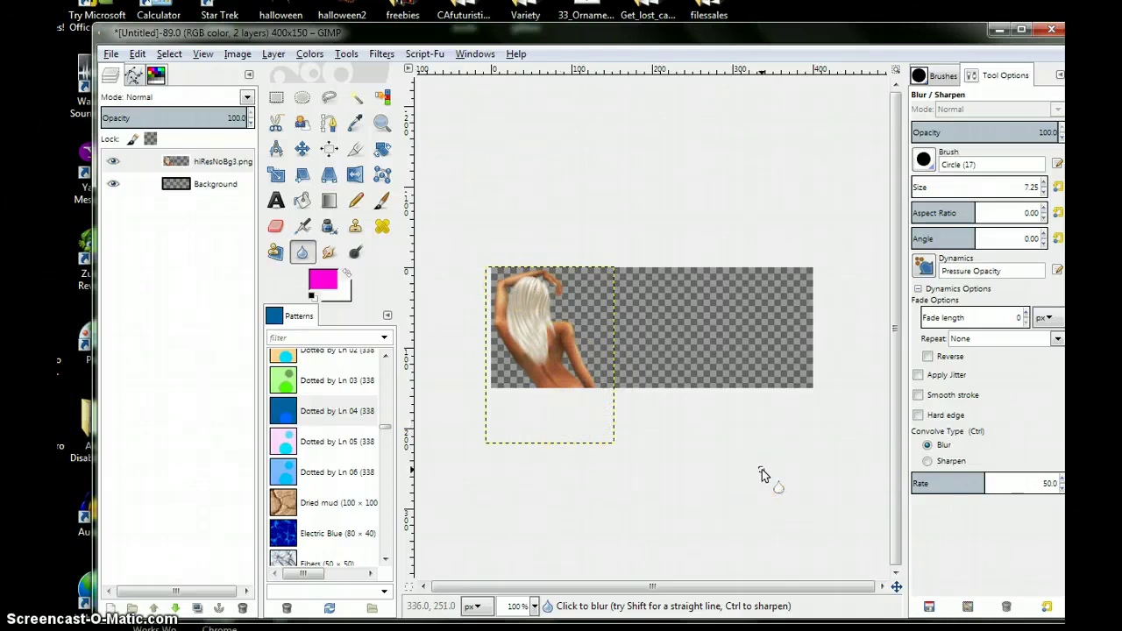
left_click(761, 454)
Add a transparent 400×150 layer named Layer above hiResNoBg3.png
left_click(191, 162)
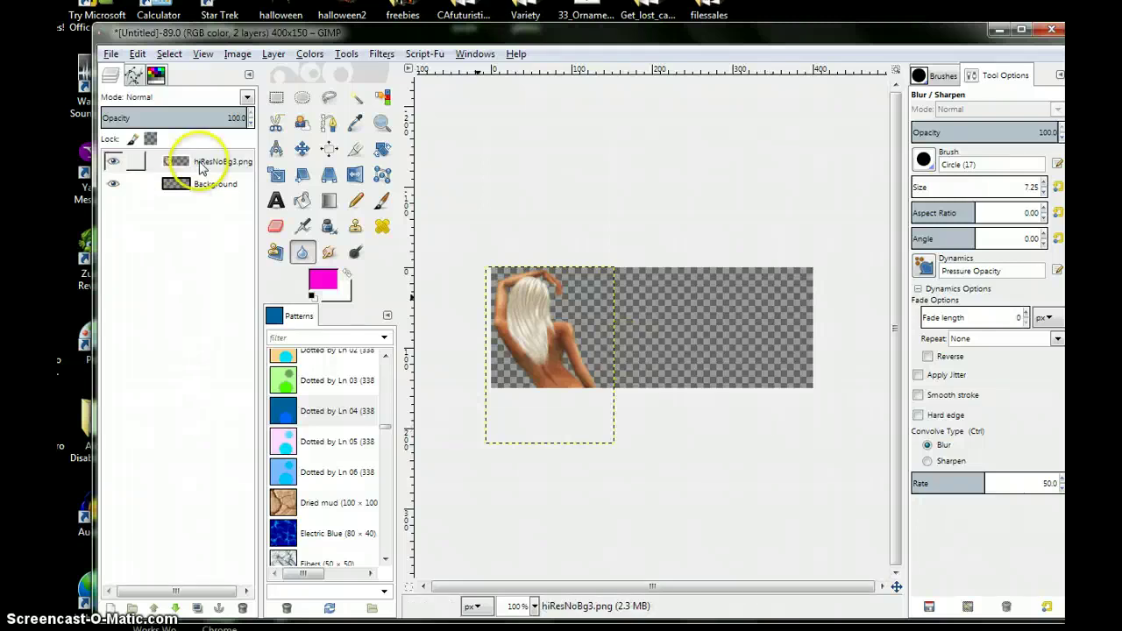
right_click(203, 167)
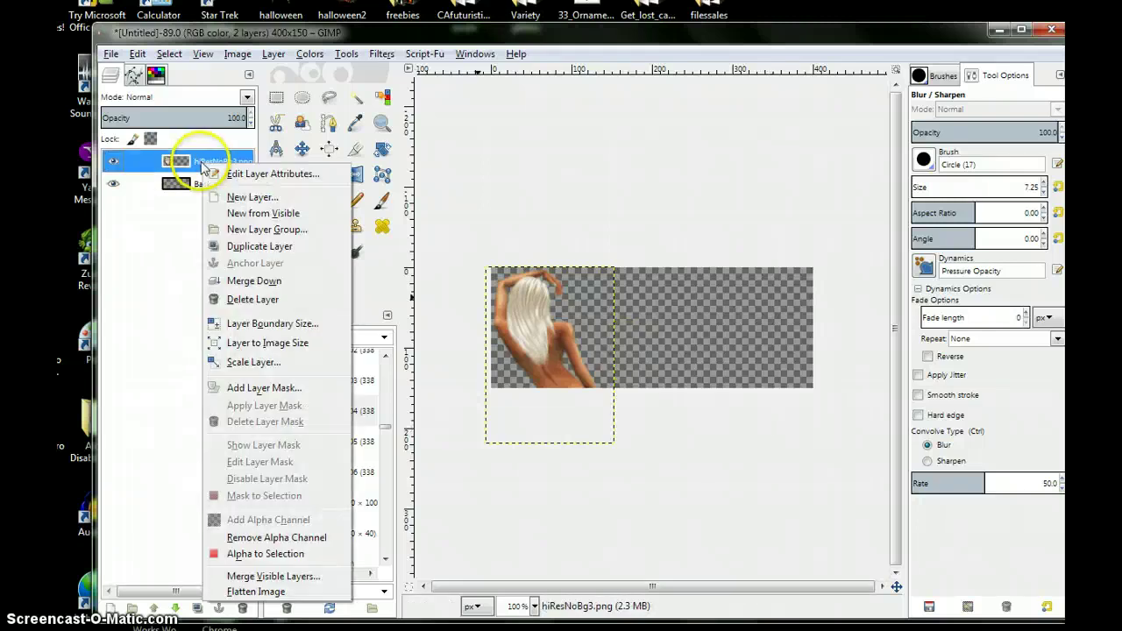
left_click(252, 198)
left_click_drag(77, 8, 247, 96)
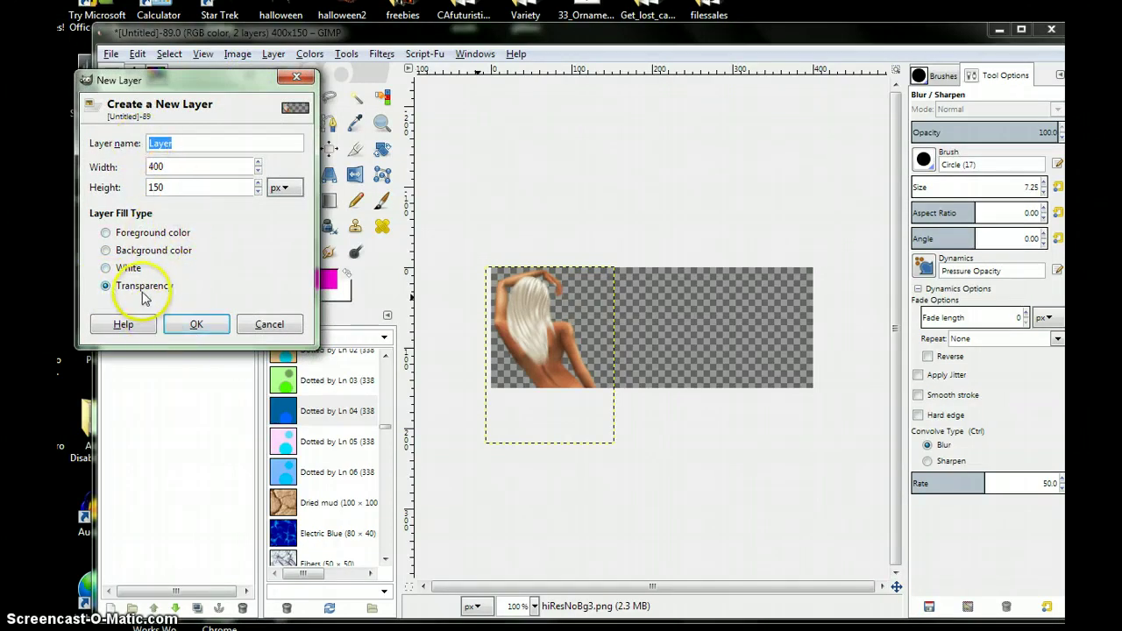
left_click(194, 325)
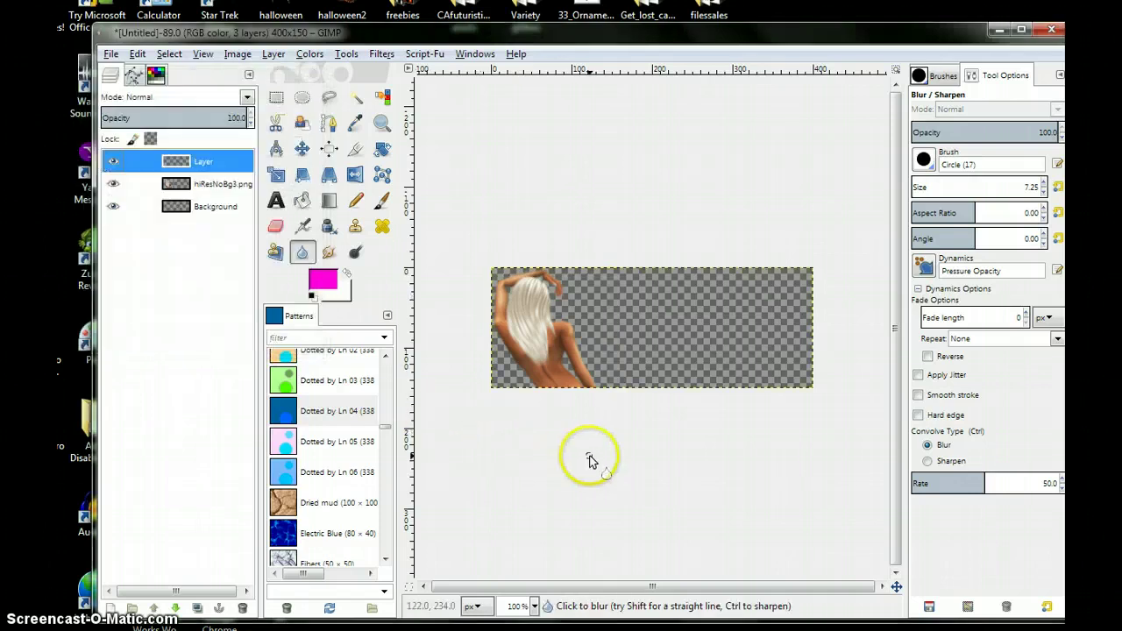
Paint thin strokes along the hair with a black size-3.50 Paintbrush on the new layer
left_click(382, 202)
left_click(308, 299)
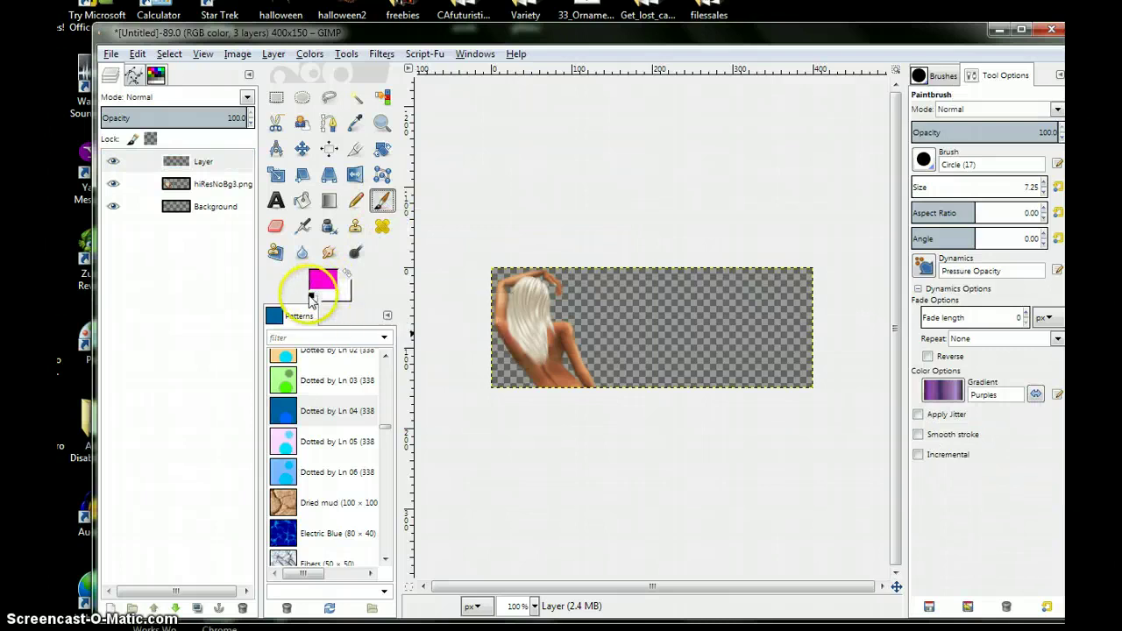
left_click(312, 298)
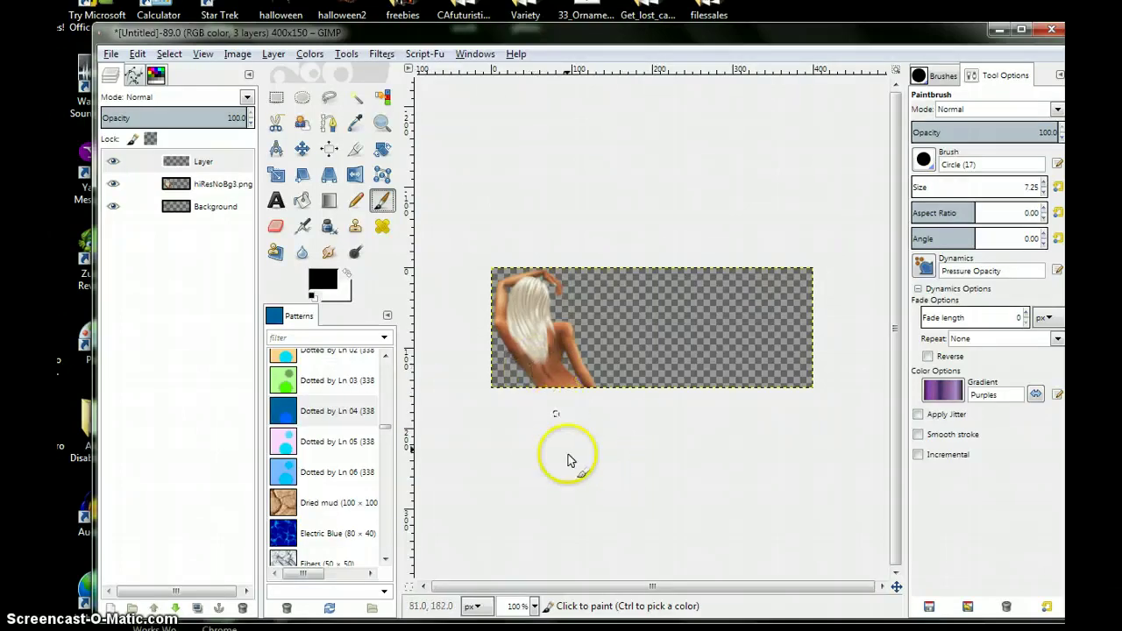
left_click(621, 477)
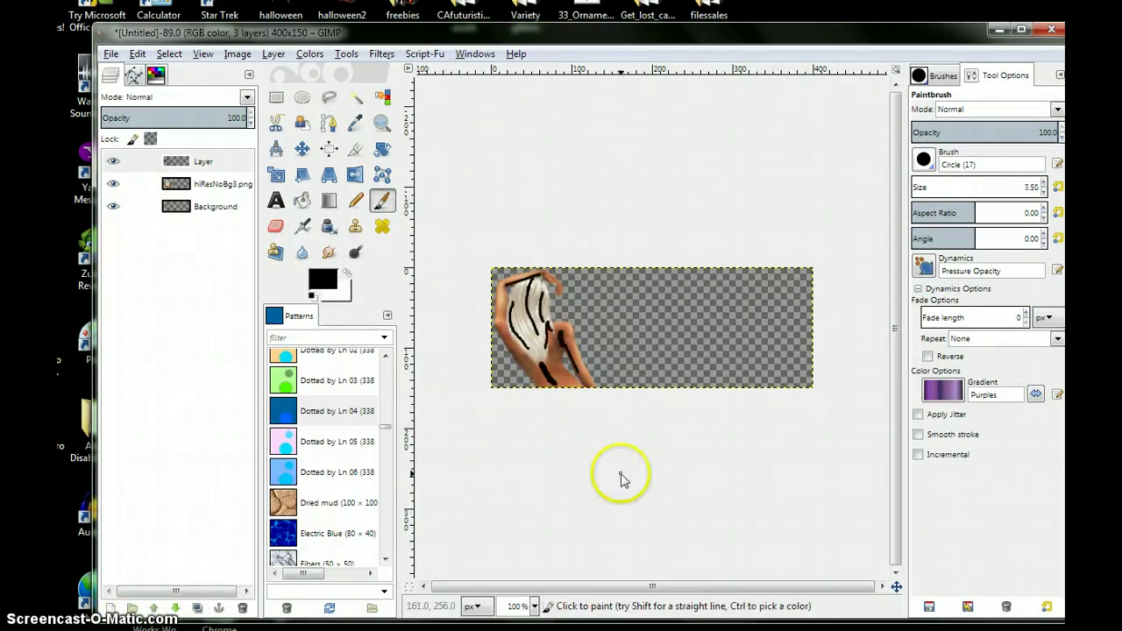
mouse_move(571, 400)
left_mouse_down()
mouse_move(530, 327)
mouse_move(516, 350)
mouse_move(539, 363)
mouse_move(570, 337)
mouse_move(523, 282)
mouse_move(534, 280)
mouse_move(554, 327)
mouse_move(538, 289)
mouse_move(528, 307)
mouse_move(524, 288)
mouse_move(527, 330)
mouse_move(566, 390)
mouse_move(576, 384)
mouse_move(570, 348)
left_mouse_up()
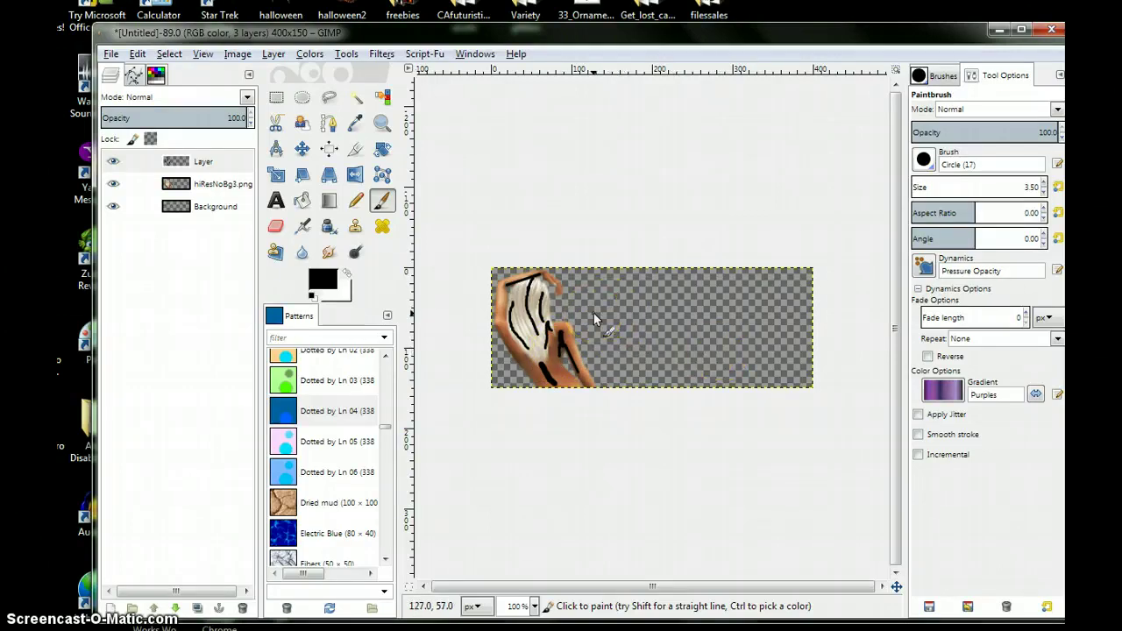
right_click(593, 313)
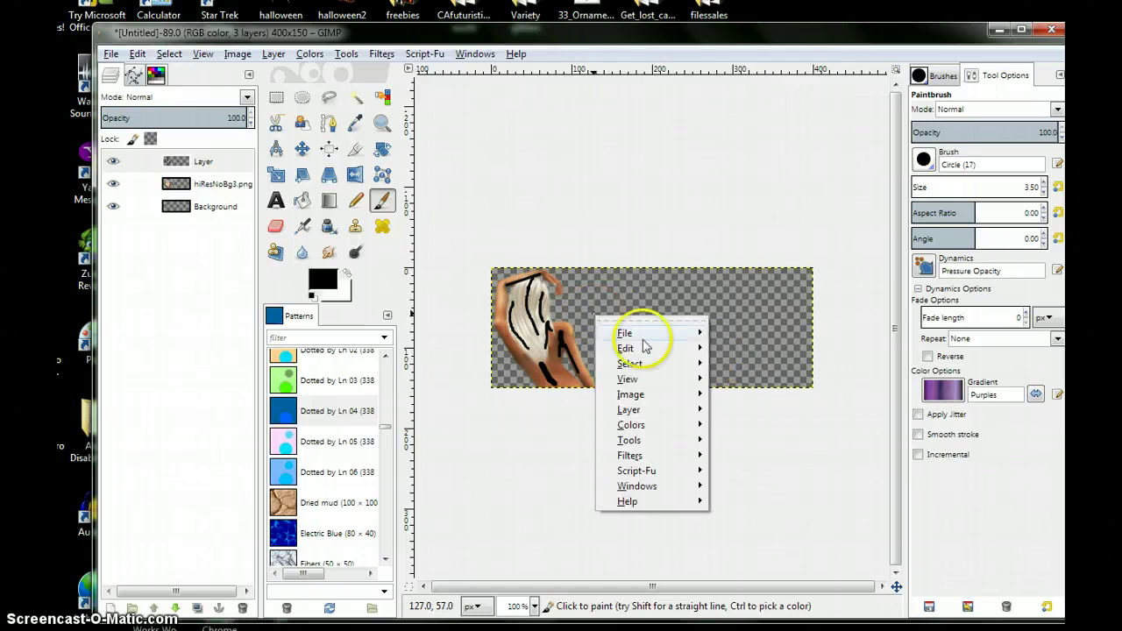
Blur the black hair strokes with an 8.0 px Gaussian blur
mouse_move(654, 458)
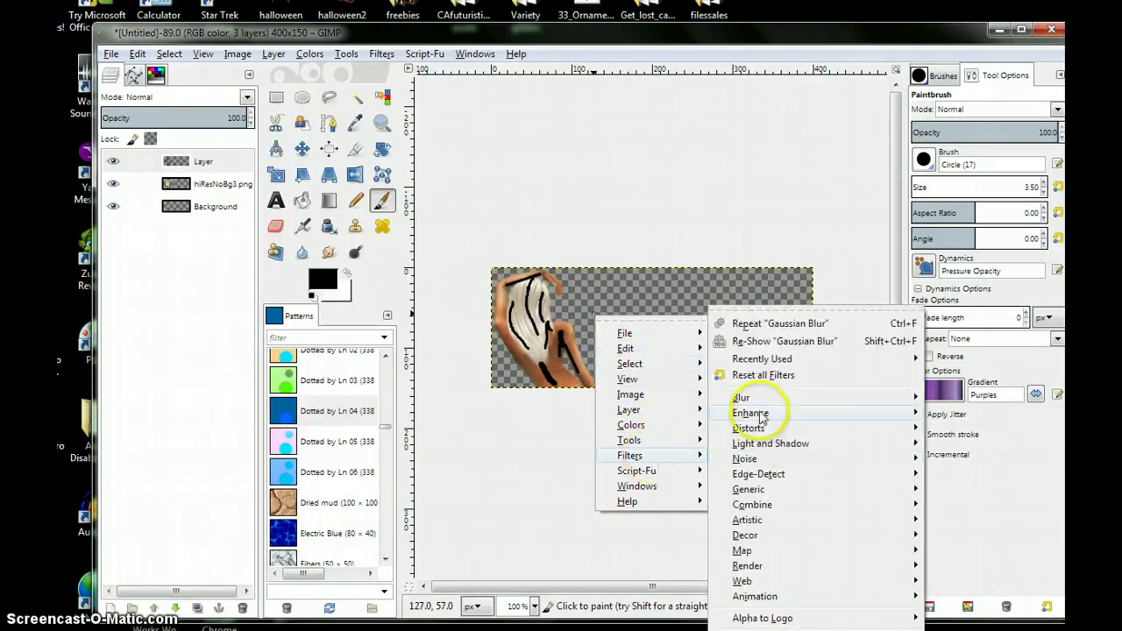
mouse_move(769, 397)
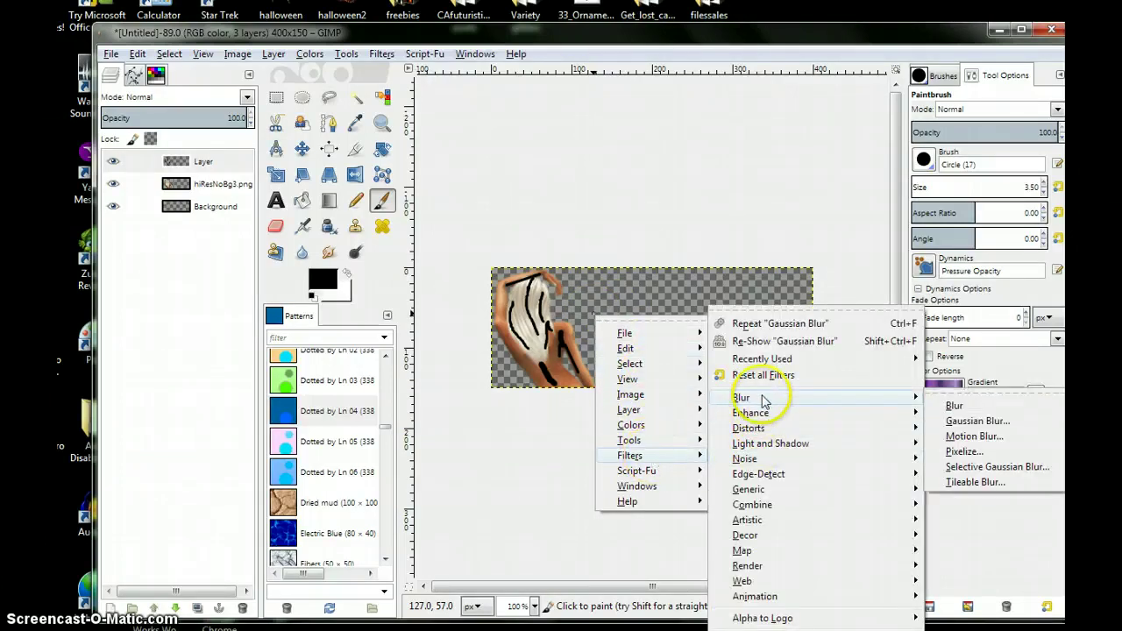
left_click(965, 421)
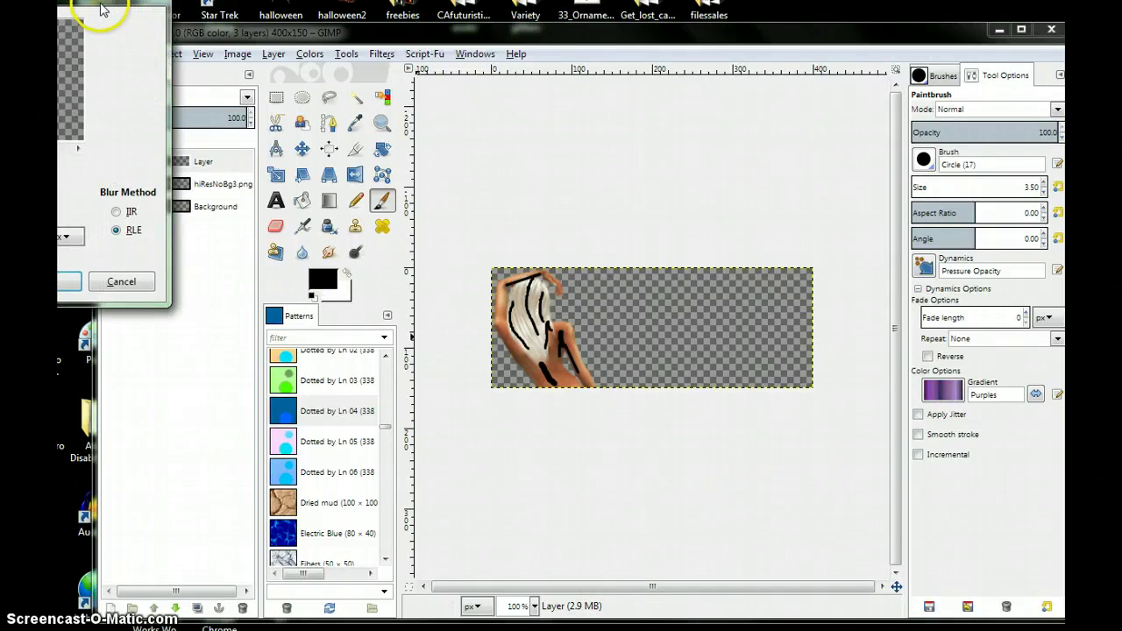
left_click_drag(103, 8, 441, 94)
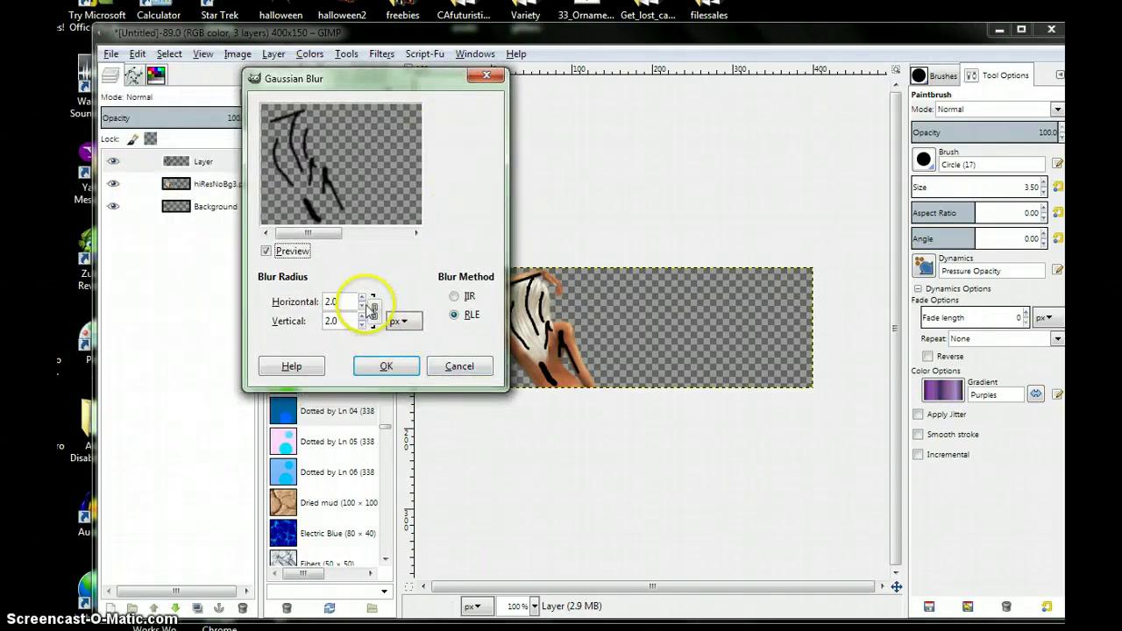
scroll(366, 301, "up", 8)
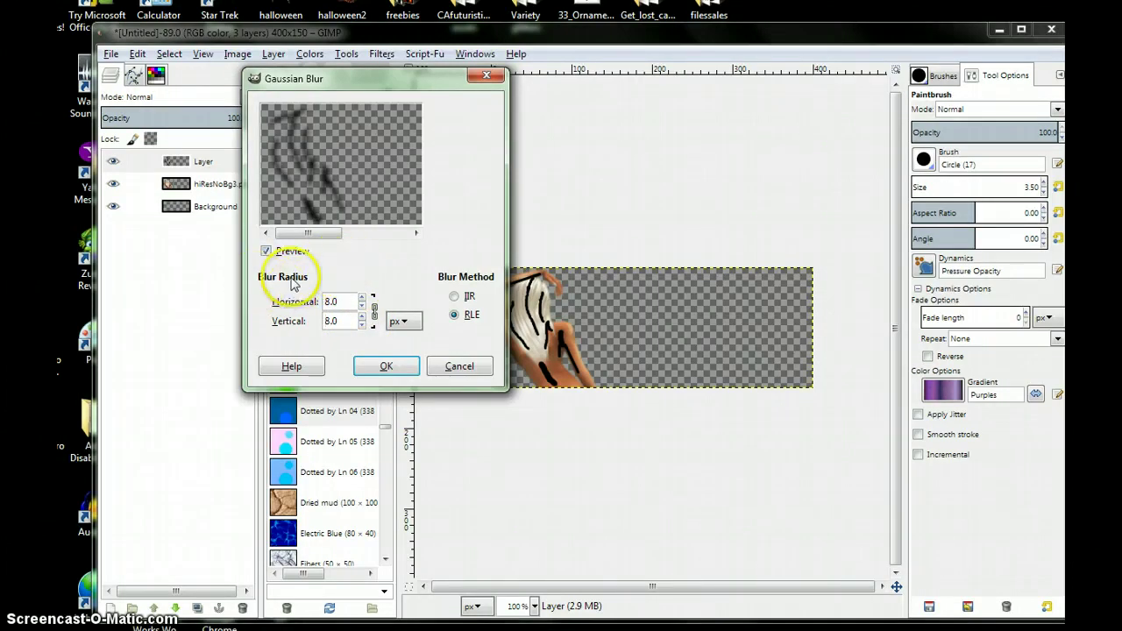
left_click(379, 368)
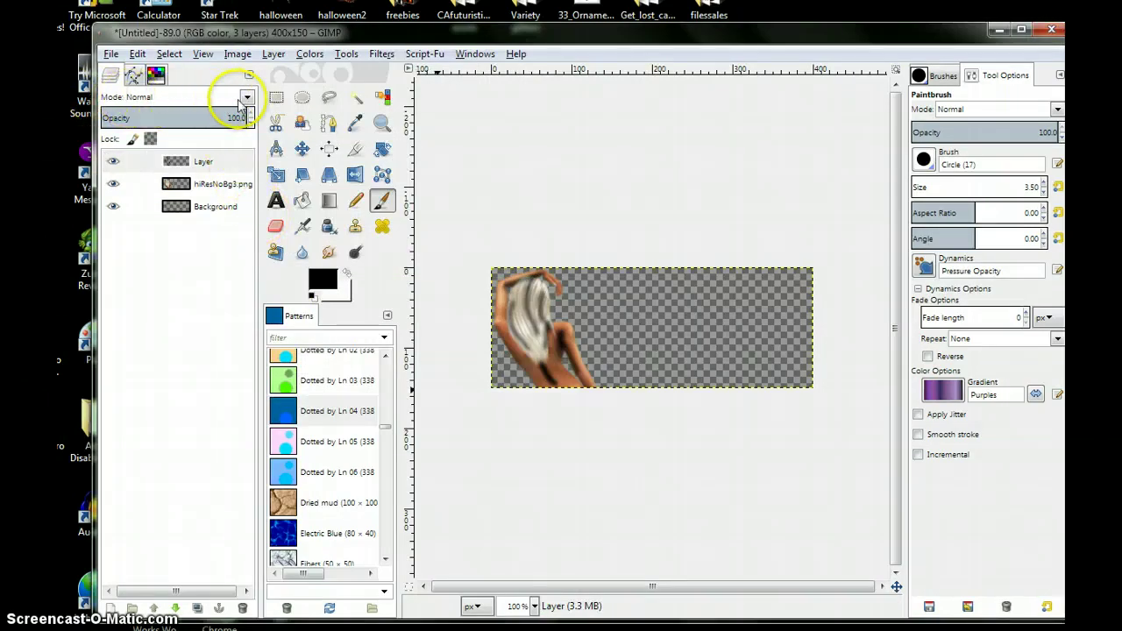
Set the stroke layer to Overlay mode and paint extra shading on the body
left_click(247, 98)
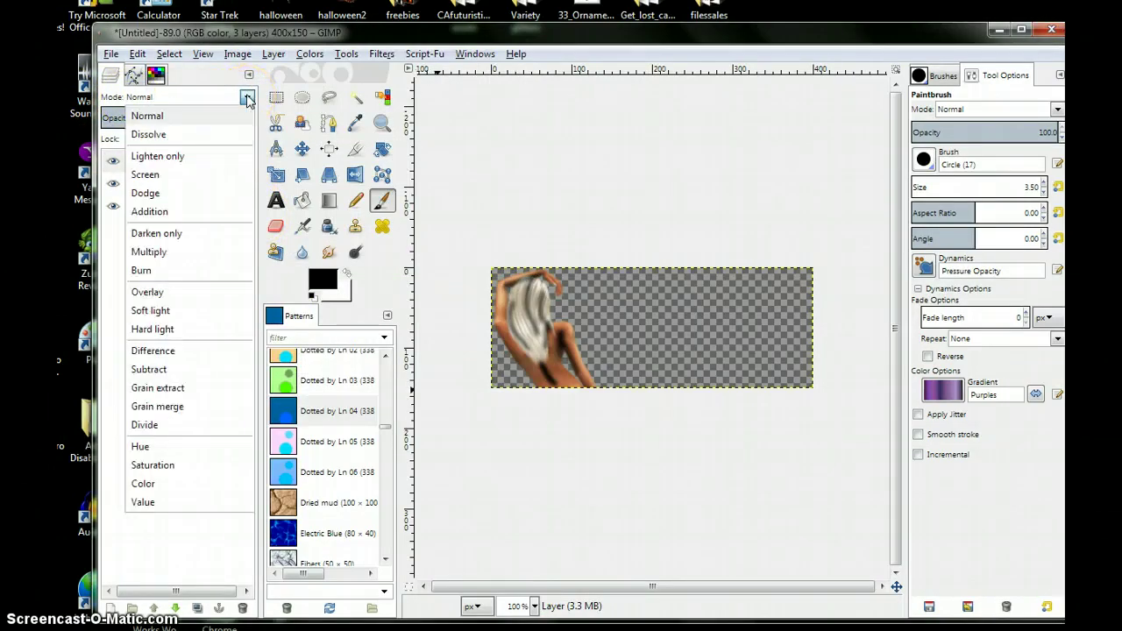
left_click(178, 299)
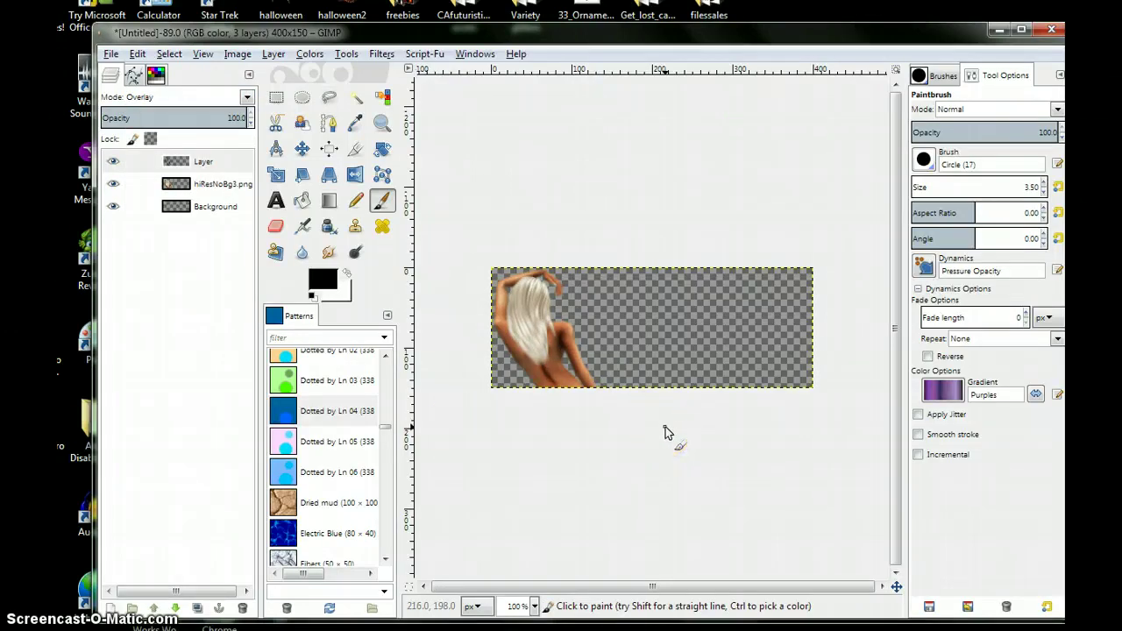
mouse_move(649, 430)
left_mouse_down()
mouse_move(554, 368)
mouse_move(531, 302)
mouse_move(524, 335)
mouse_move(567, 395)
left_mouse_up()
Add a new transparent layer, Layer #1, above Layer and make white the foreground colour
left_click(213, 167)
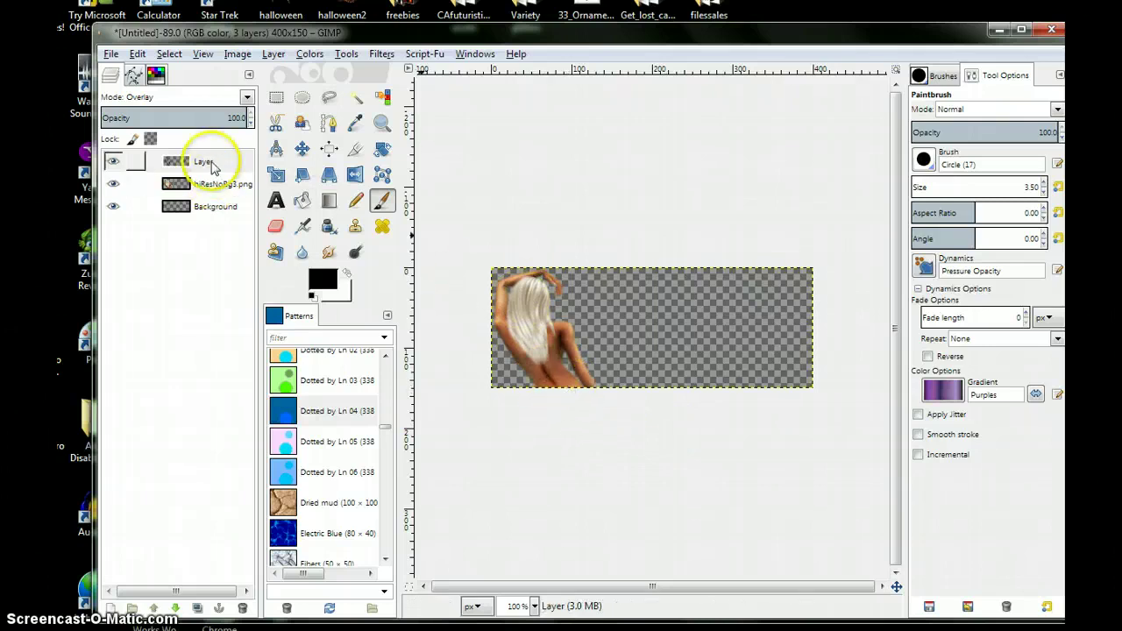
right_click(214, 167)
left_click(235, 195)
left_click(75, 258)
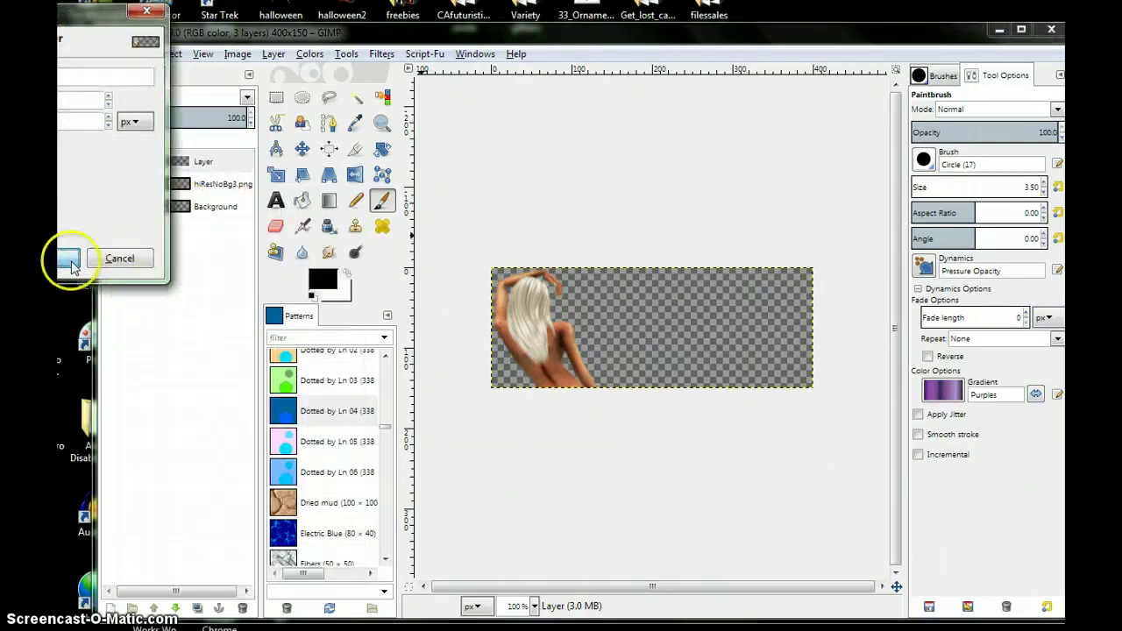
left_click(322, 280)
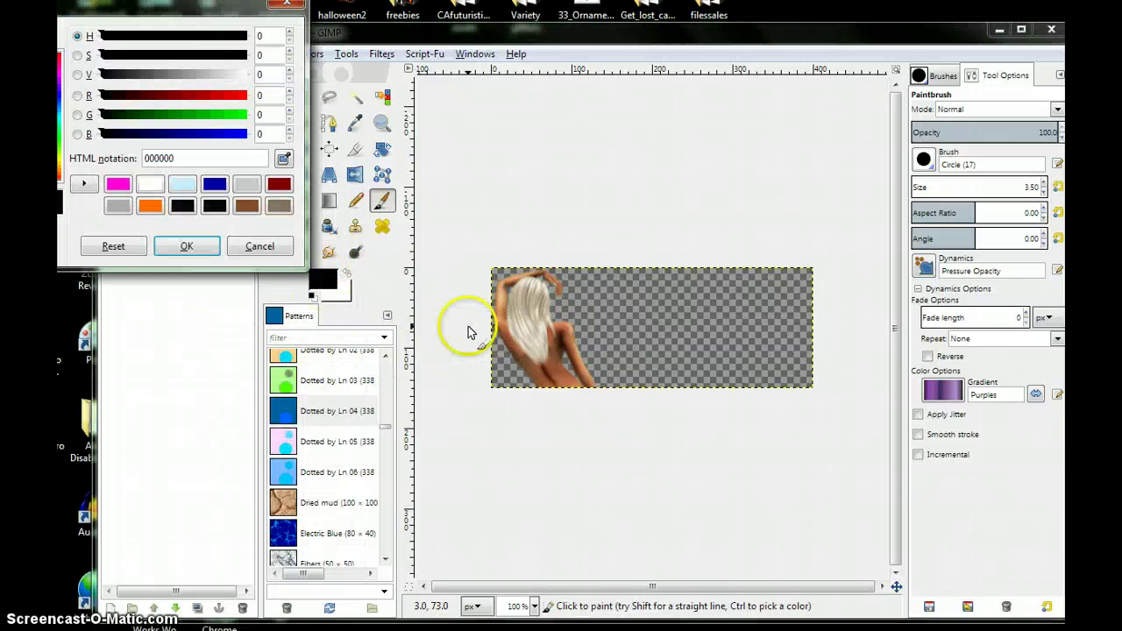
left_click(150, 183)
left_click(187, 246)
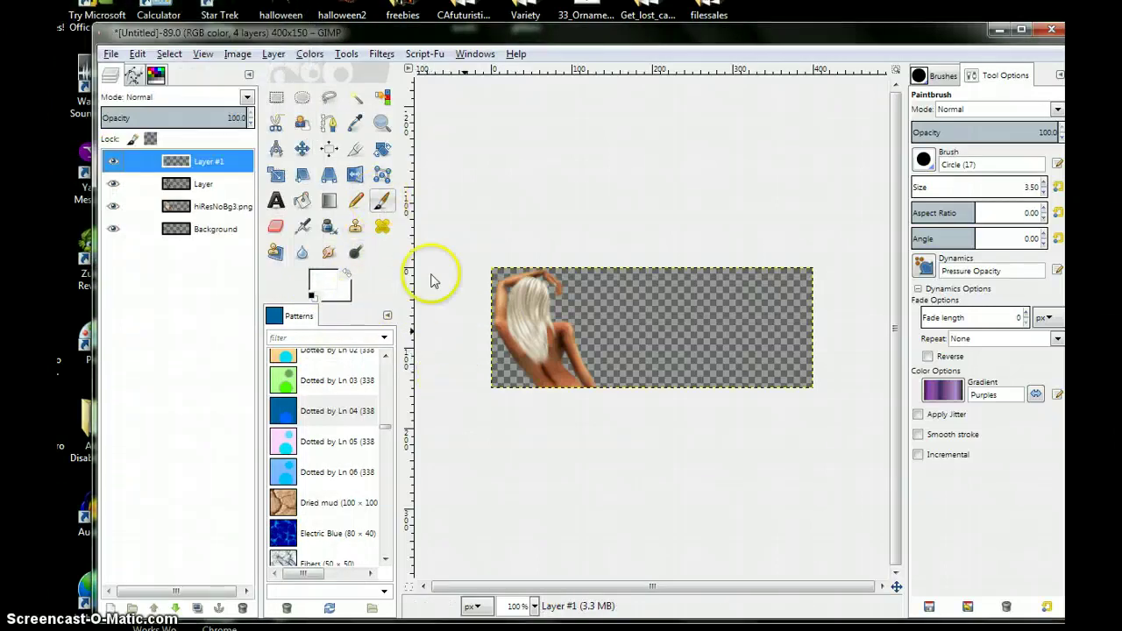
Zoom the canvas to 2:1 (200%) and shift the view left toward the figure
left_click(201, 54)
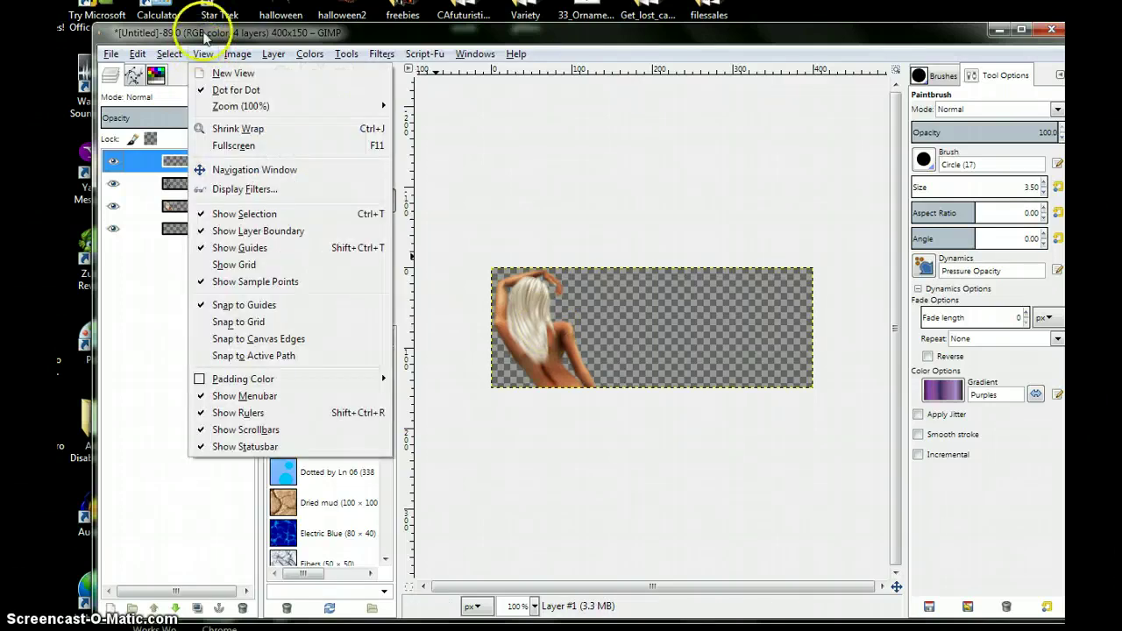
left_click(204, 35)
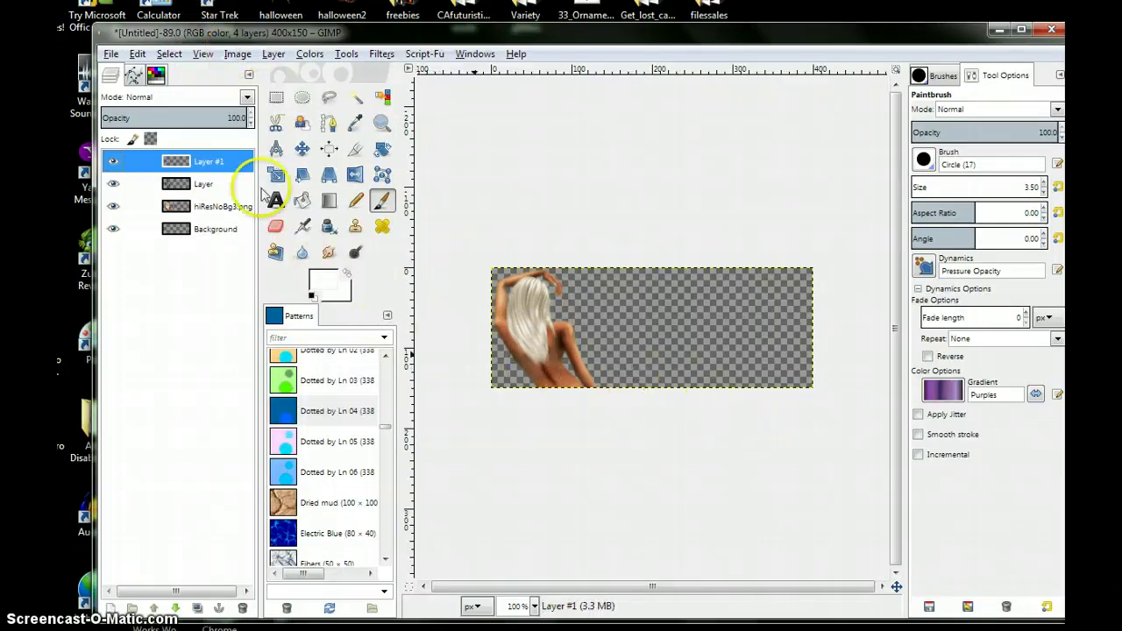
left_click(204, 54)
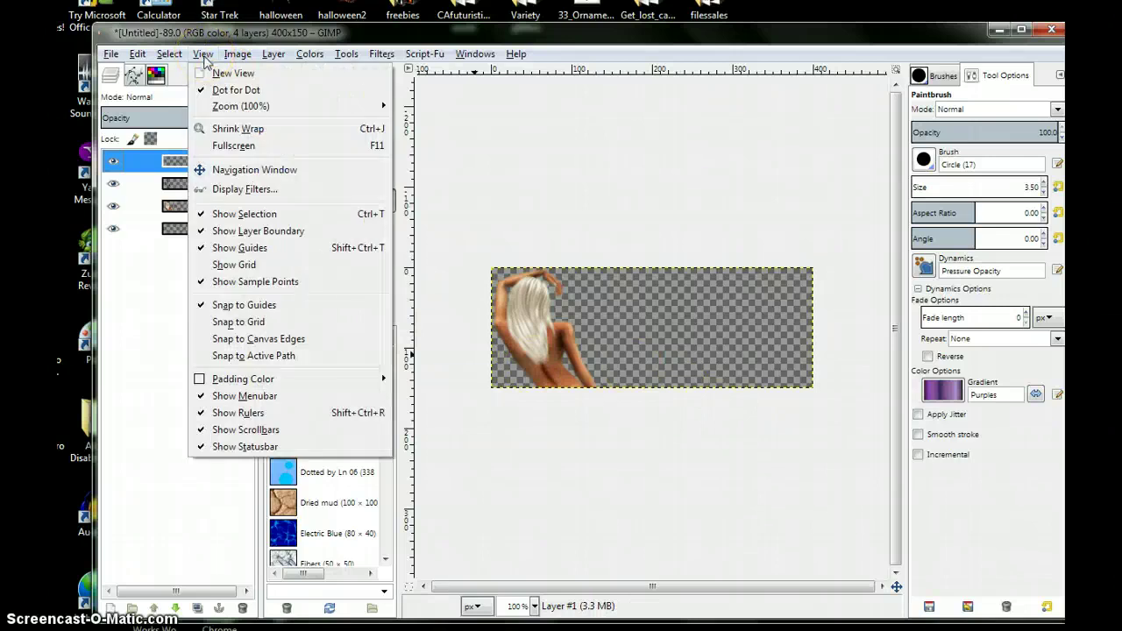
mouse_move(202, 103)
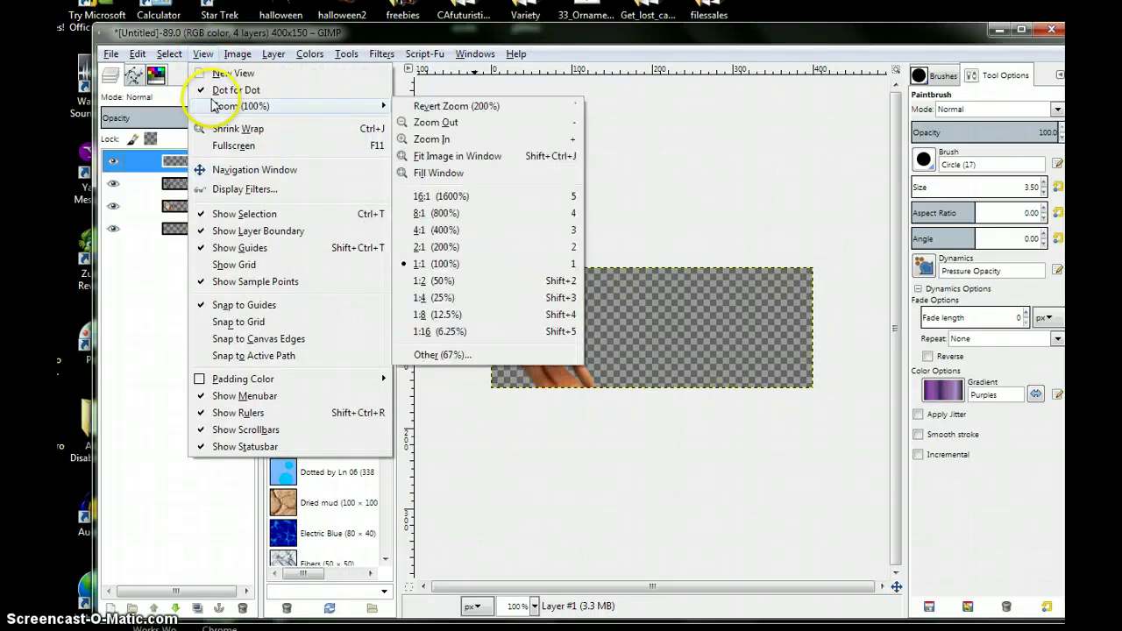
left_click(439, 248)
left_click_drag(693, 585, 636, 586)
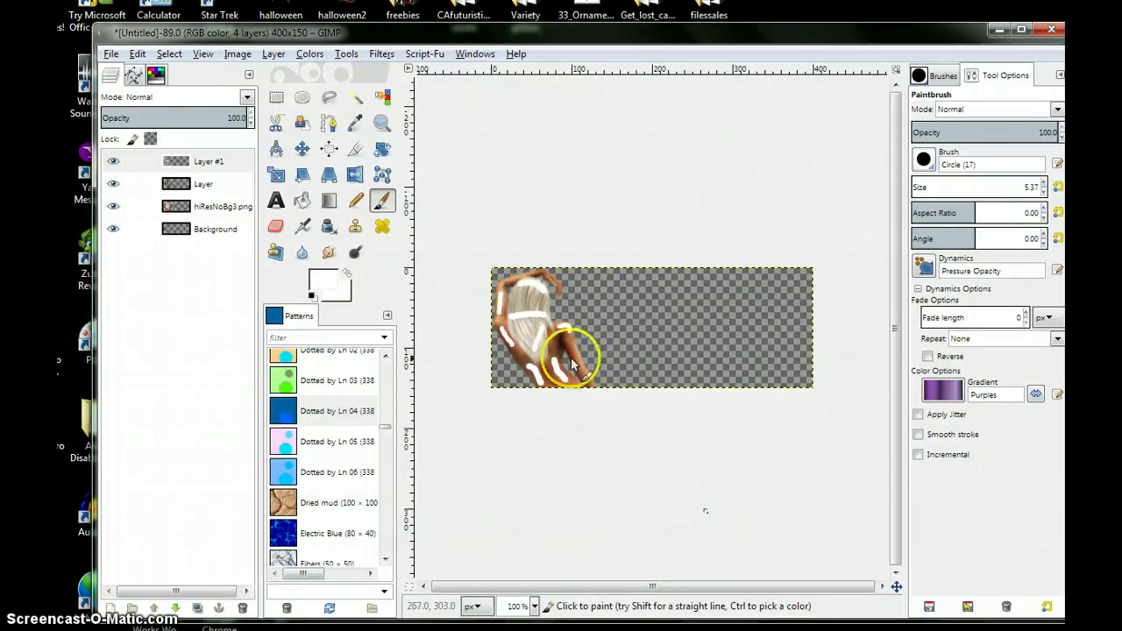
Run Gaussian Blur on Layer #1's white streaks, then set Layer #1's mode to Overlay
right_click(591, 305)
mouse_move(639, 445)
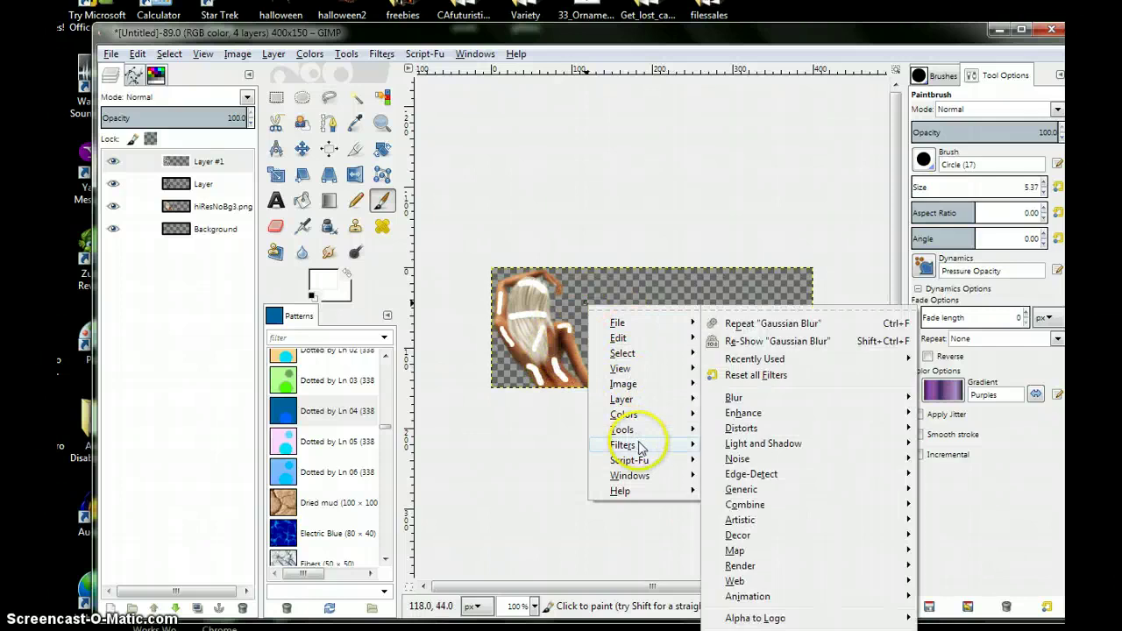
mouse_move(754, 397)
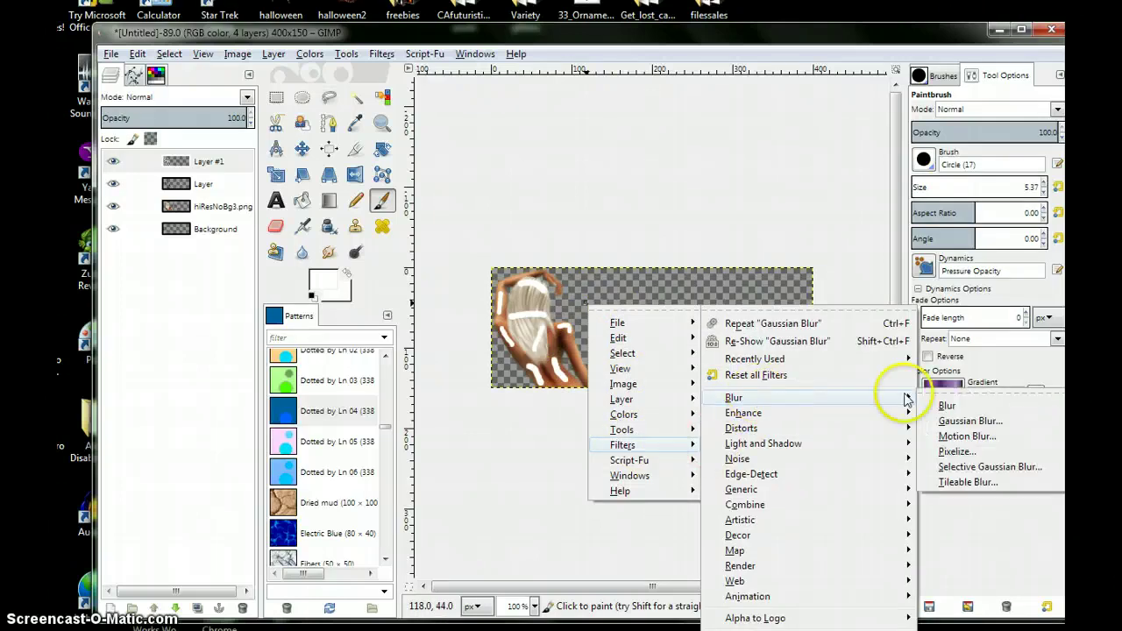
left_click(956, 421)
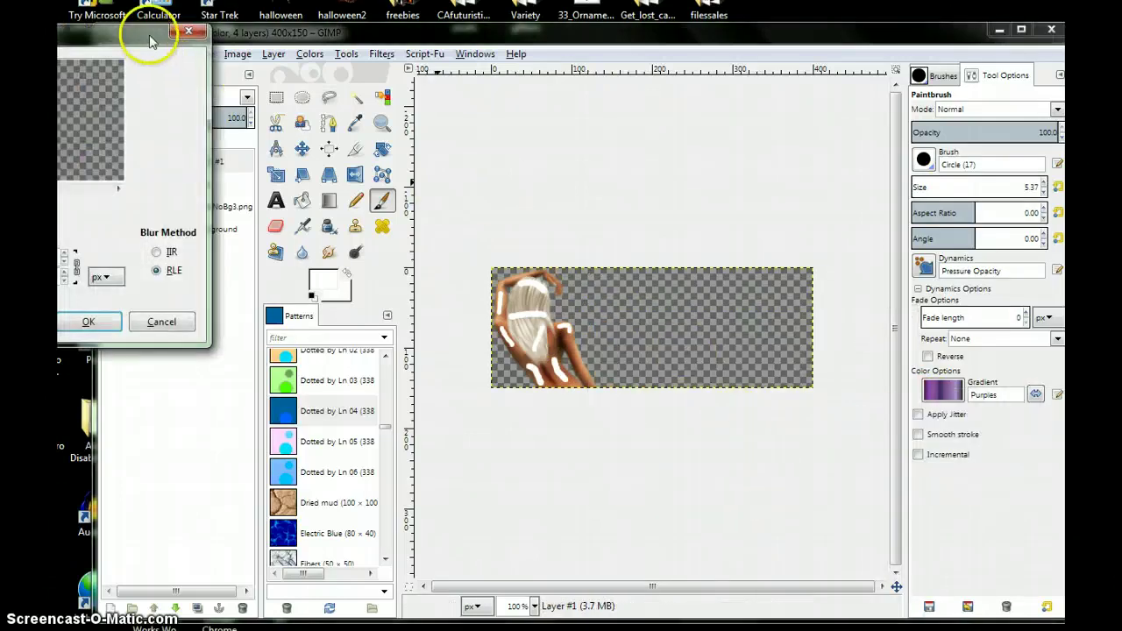
left_click_drag(156, 39, 509, 104)
left_click(448, 388)
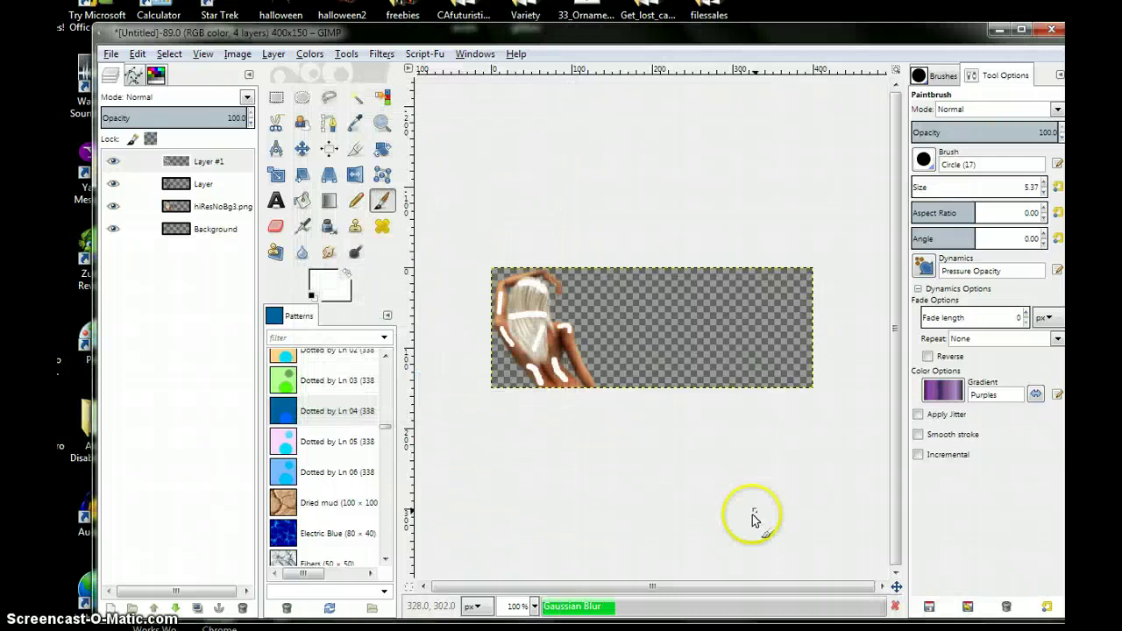
left_click(247, 98)
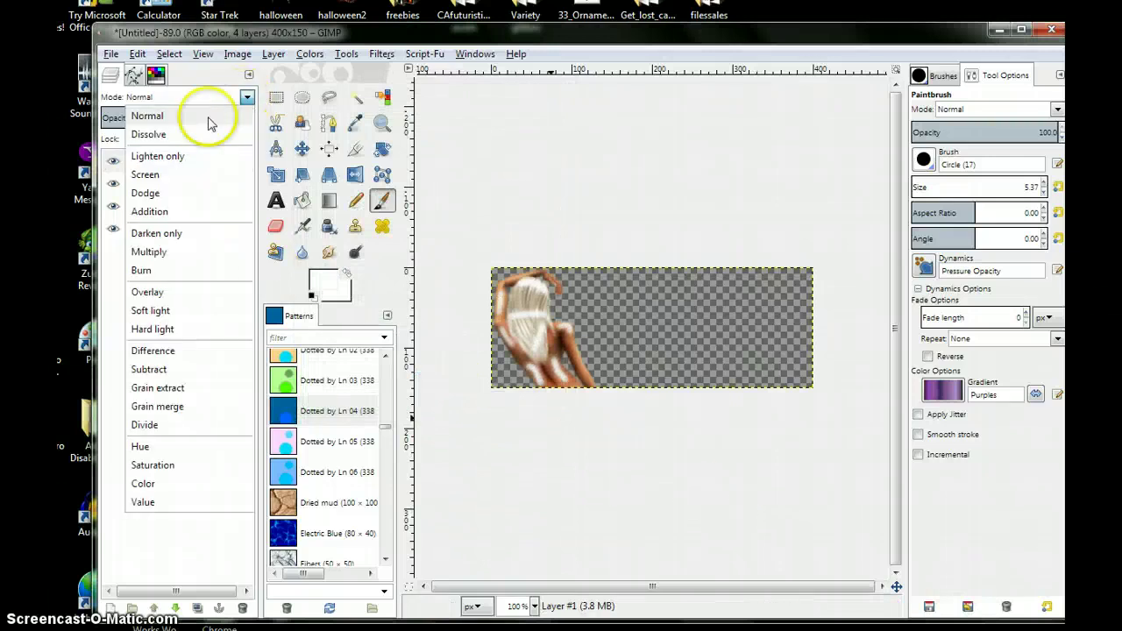
left_click(156, 289)
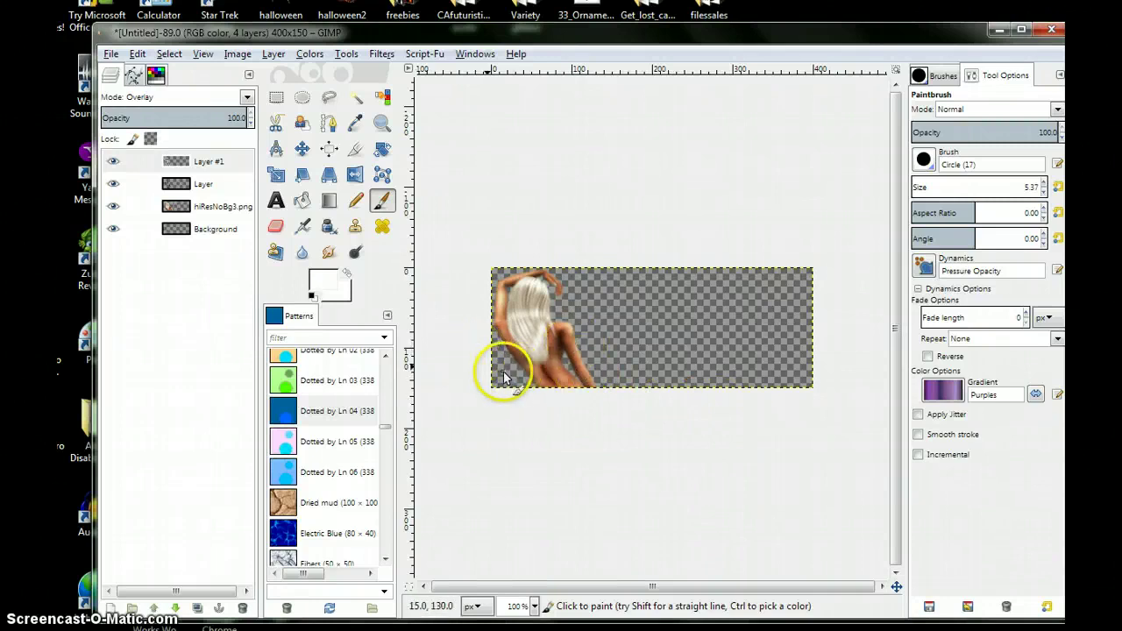
Switch to the Smudge tool and zoom the canvas to 200% (2:1)
left_click(329, 255)
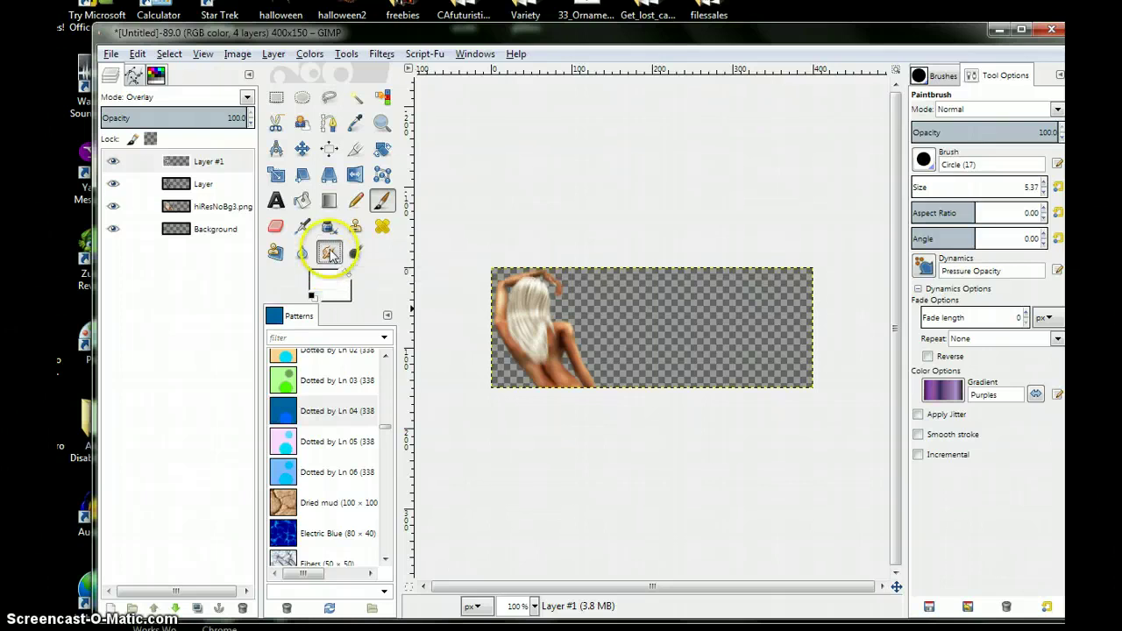
left_click(202, 53)
mouse_move(225, 106)
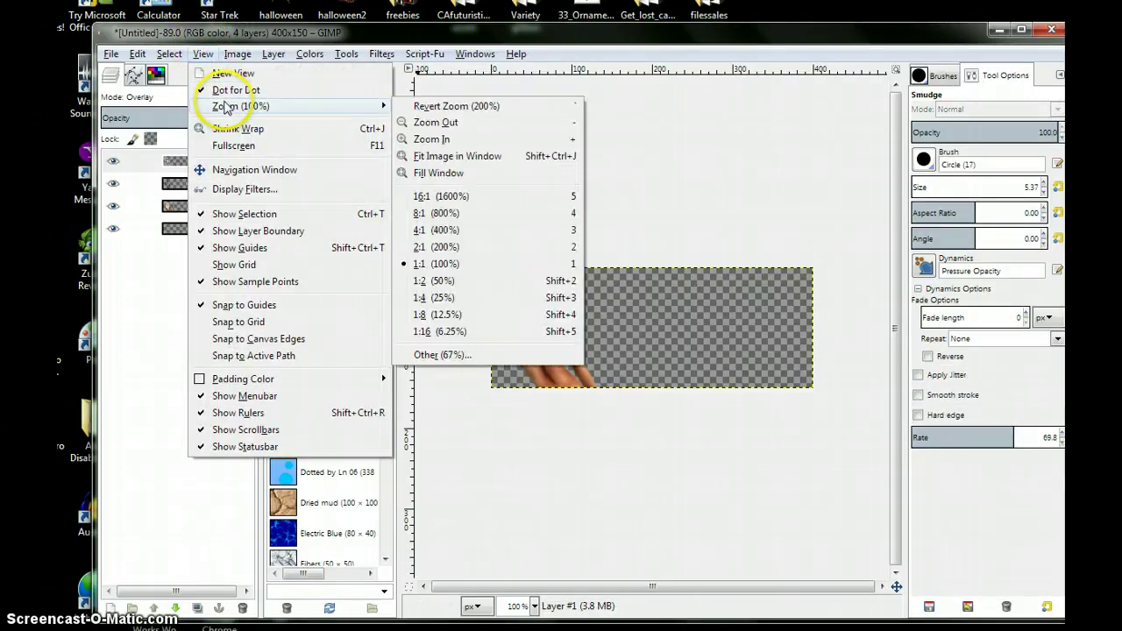
left_click(416, 248)
left_click_drag(581, 587, 523, 587)
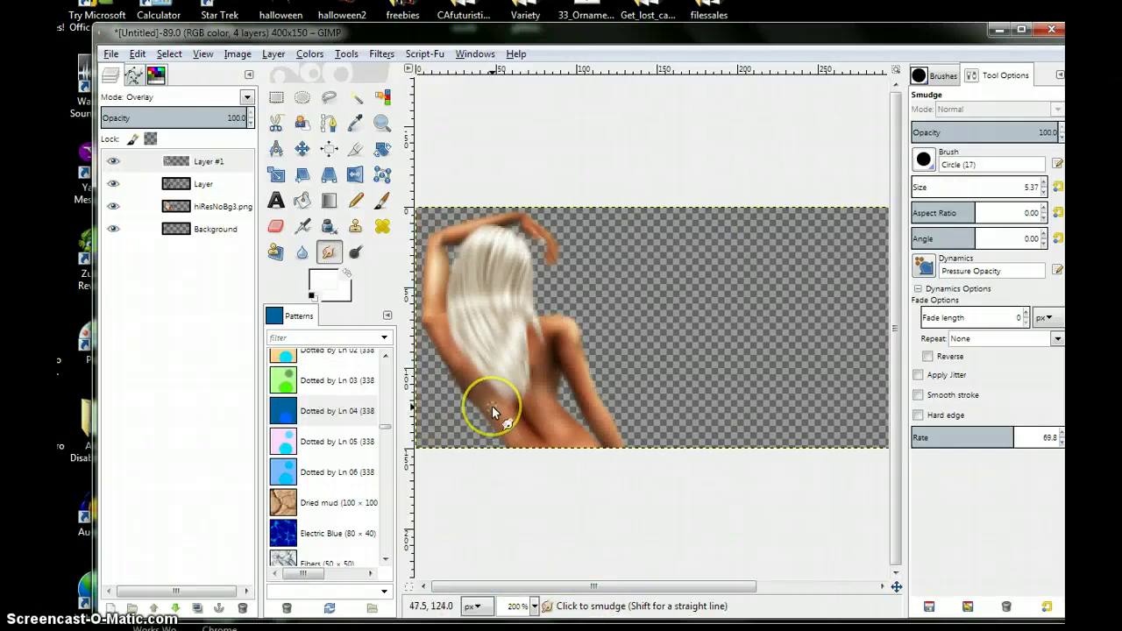
Blend the skin up into the lower hair and soften the white hair edges
left_click(473, 381, "shift")
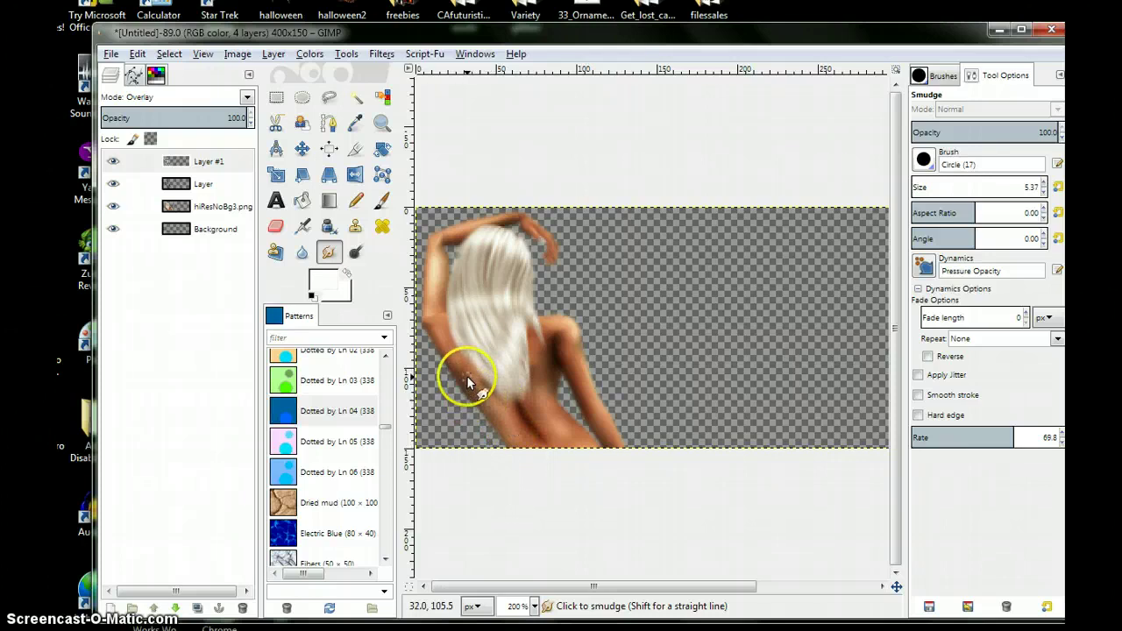
mouse_move(490, 403)
left_mouse_down()
mouse_move(469, 375)
mouse_move(480, 406)
mouse_move(465, 377)
mouse_move(525, 435)
mouse_move(583, 445)
mouse_move(562, 427)
mouse_move(590, 455)
mouse_move(547, 406)
mouse_move(554, 365)
mouse_move(538, 363)
mouse_move(544, 391)
left_mouse_up()
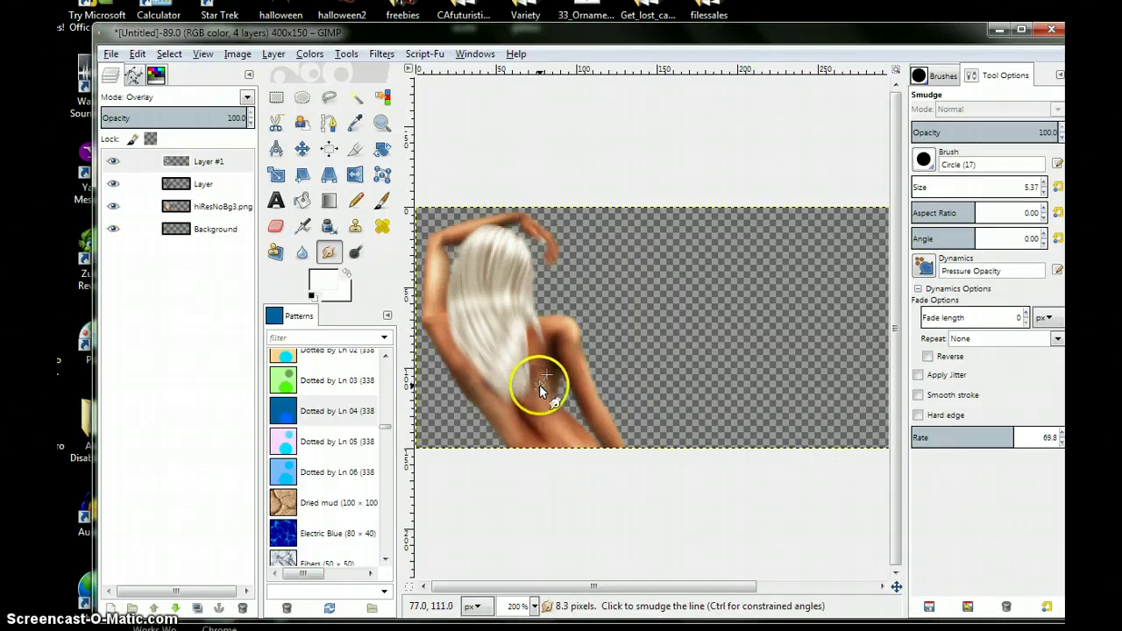
left_click(540, 364, "shift")
Smudge straight lines over the hip's dark spot, then pull the lower hair into the back
left_click_drag(539, 362, 539, 371)
left_click(540, 399, "shift")
left_click(546, 364)
left_click(545, 404, "shift")
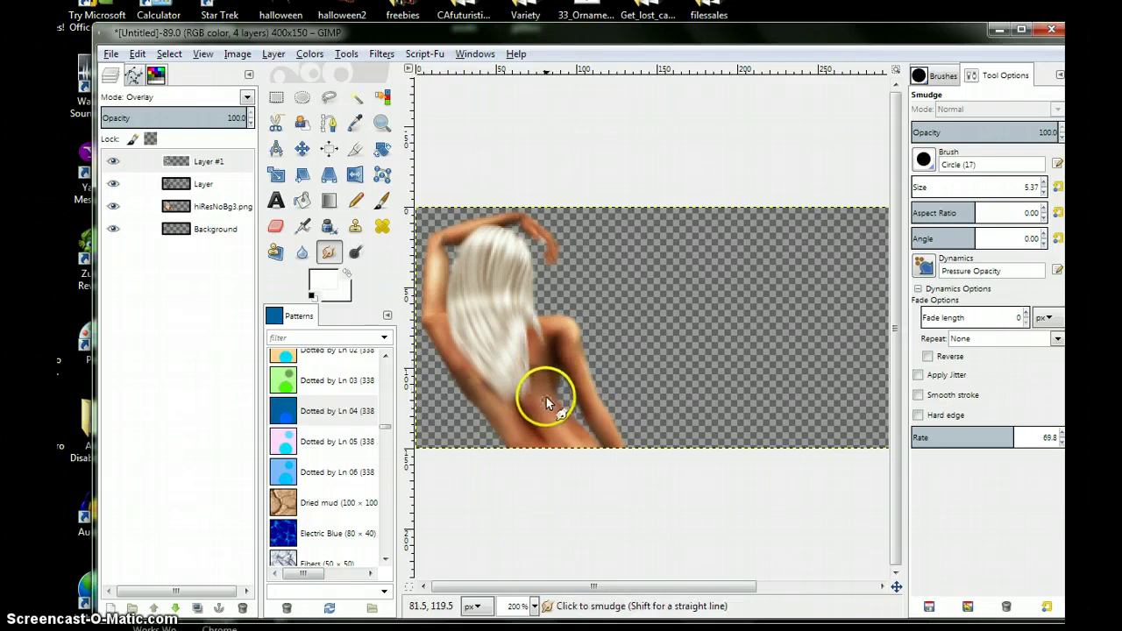
left_click(545, 377, "shift")
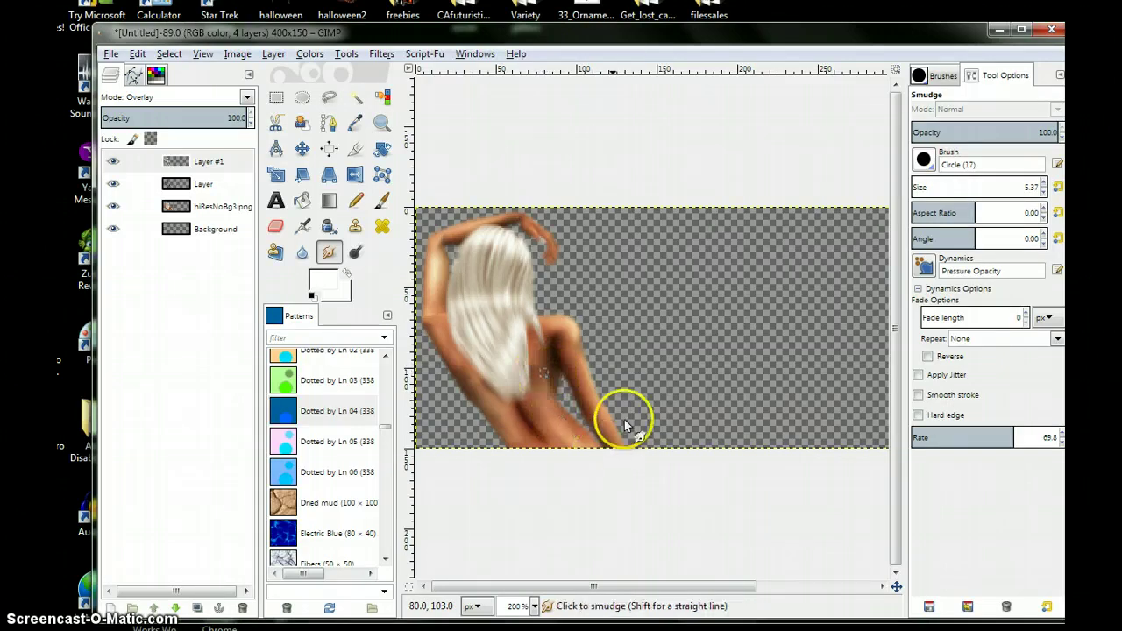
left_click(576, 344)
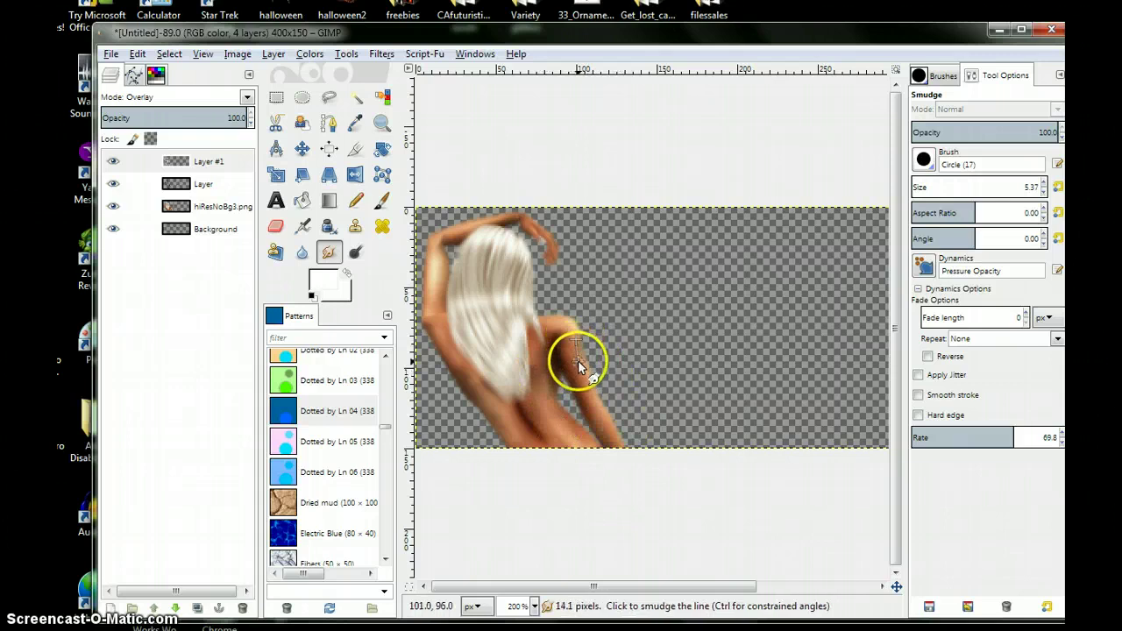
left_click(579, 367, "shift")
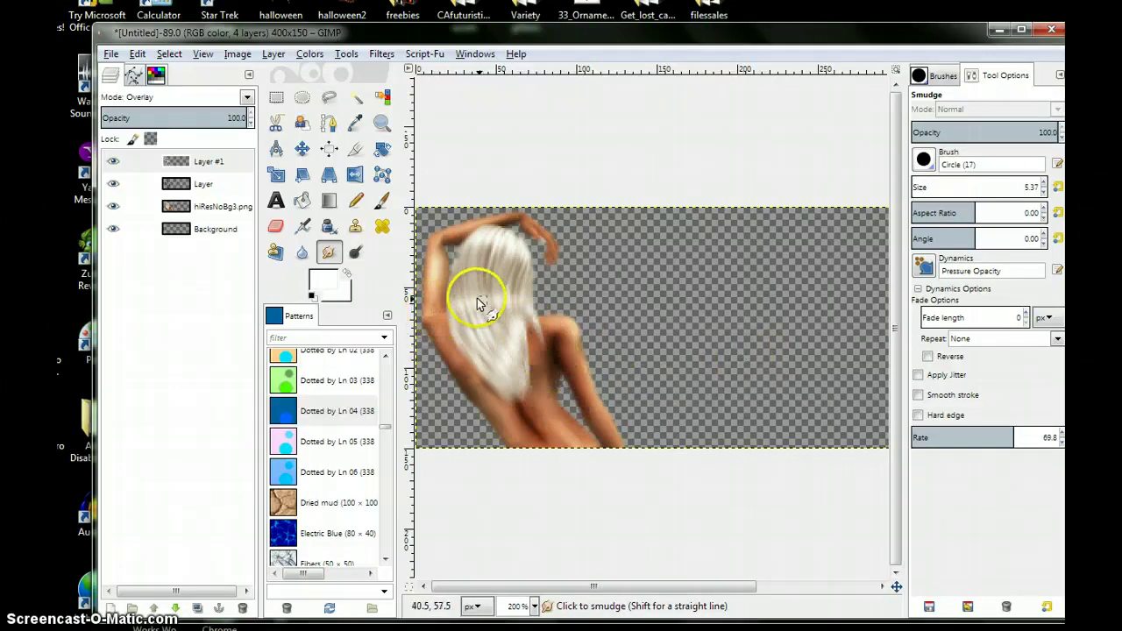
mouse_move(465, 304)
left_mouse_down()
mouse_move(453, 306)
mouse_move(458, 316)
mouse_move(459, 298)
mouse_move(467, 321)
mouse_move(494, 293)
mouse_move(511, 307)
mouse_move(466, 304)
left_mouse_up()
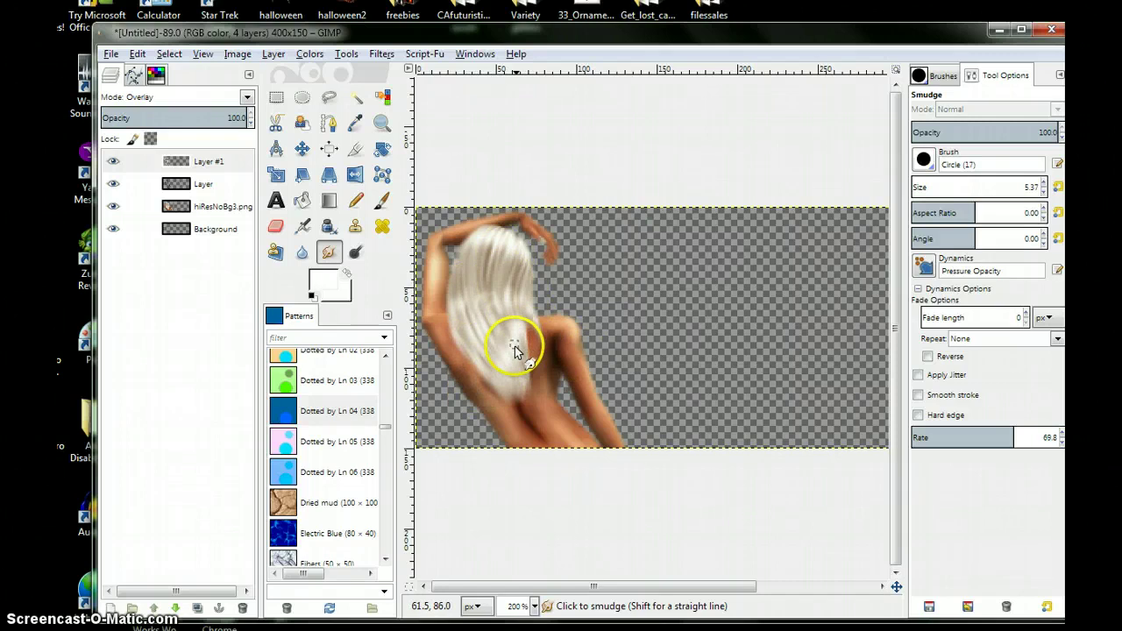
left_click_drag(515, 348, 513, 380)
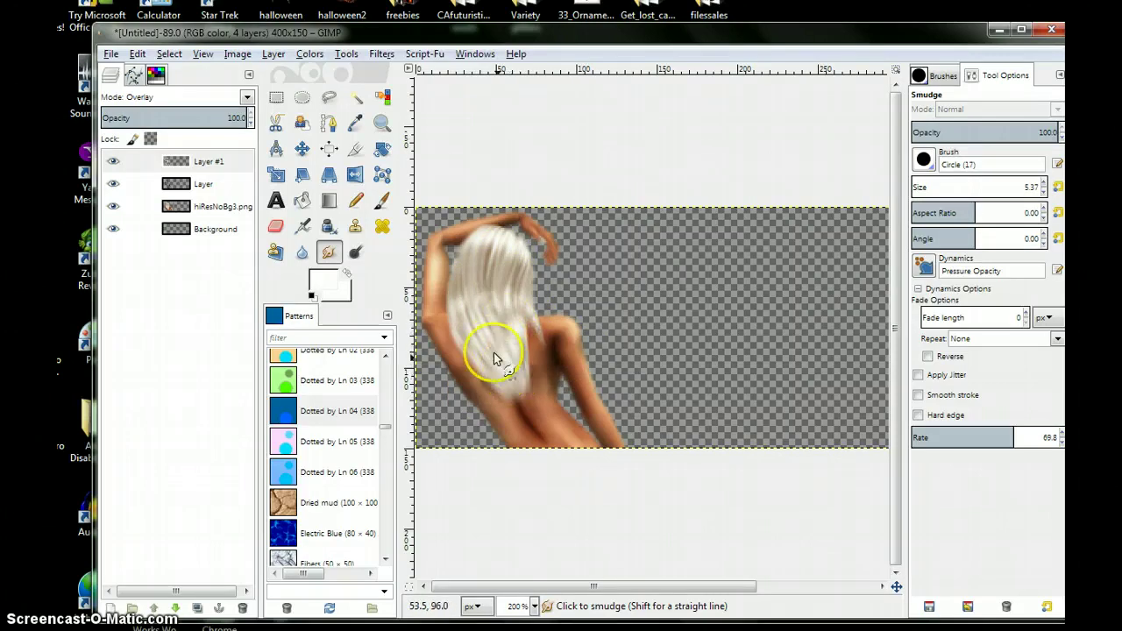
Apply an 8 px Gaussian blur to the top layer
right_click(676, 271)
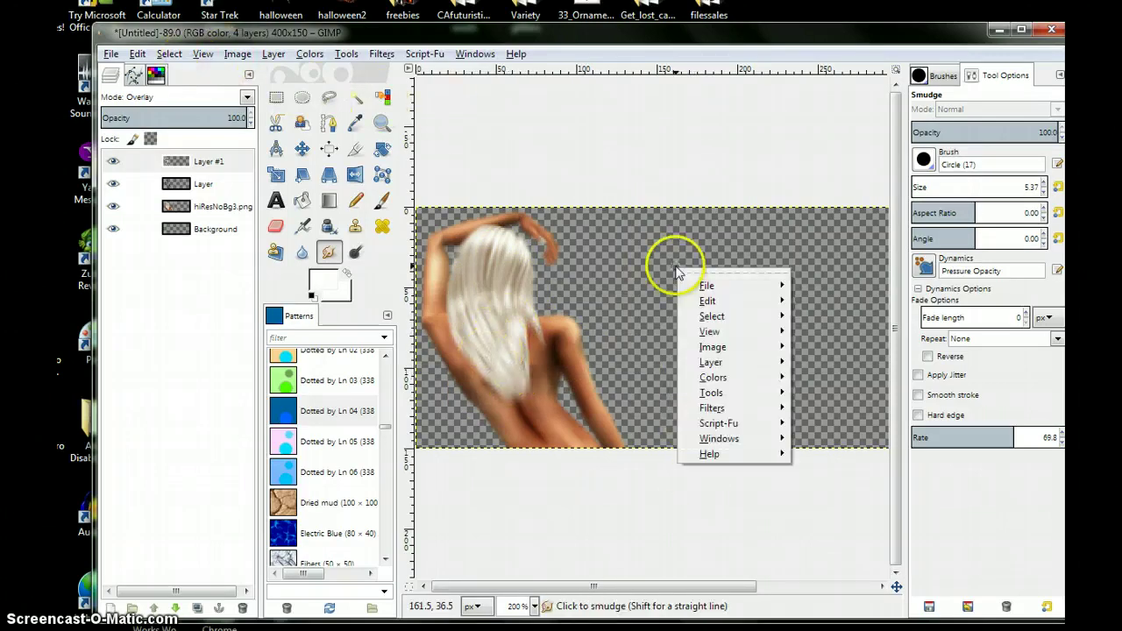
mouse_move(735, 412)
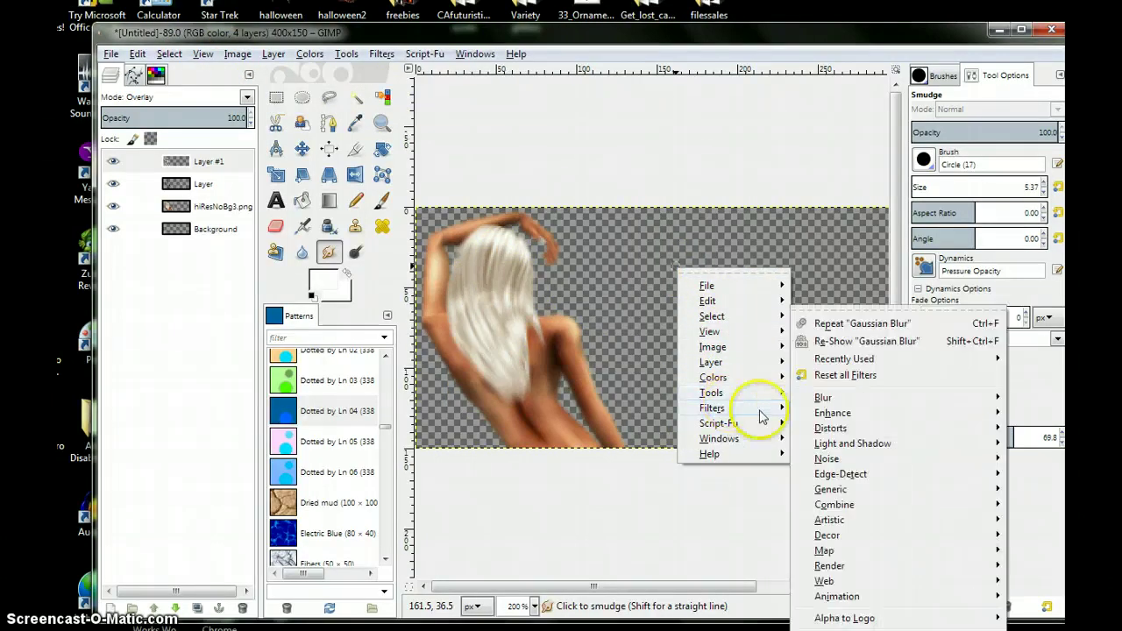
mouse_move(822, 400)
left_click(1046, 421)
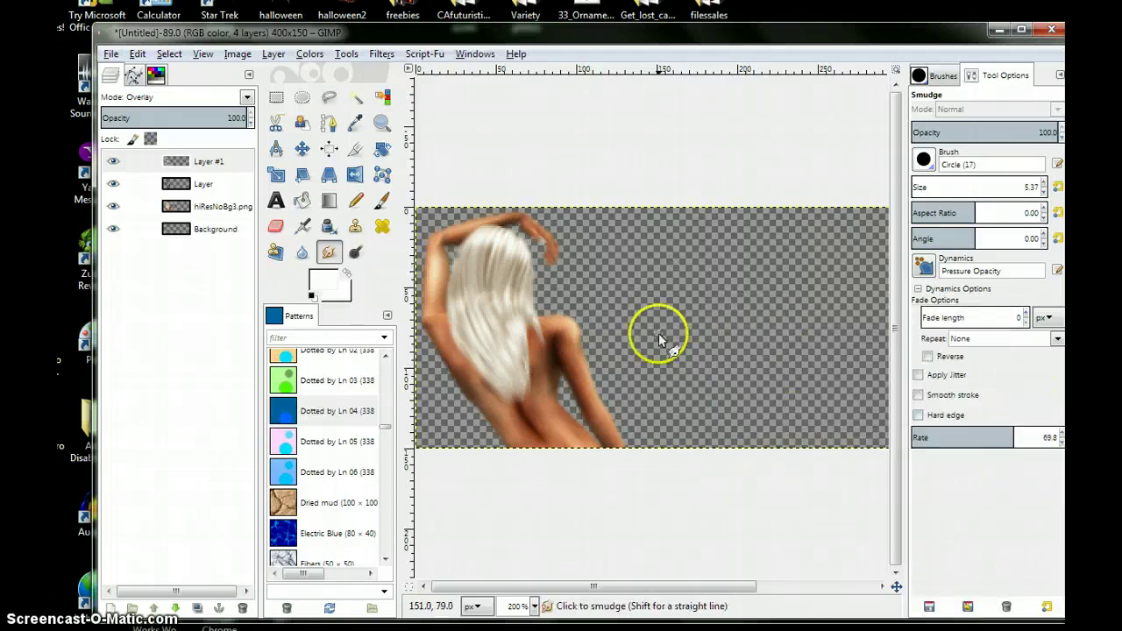
left_click_drag(133, 61, 429, 118)
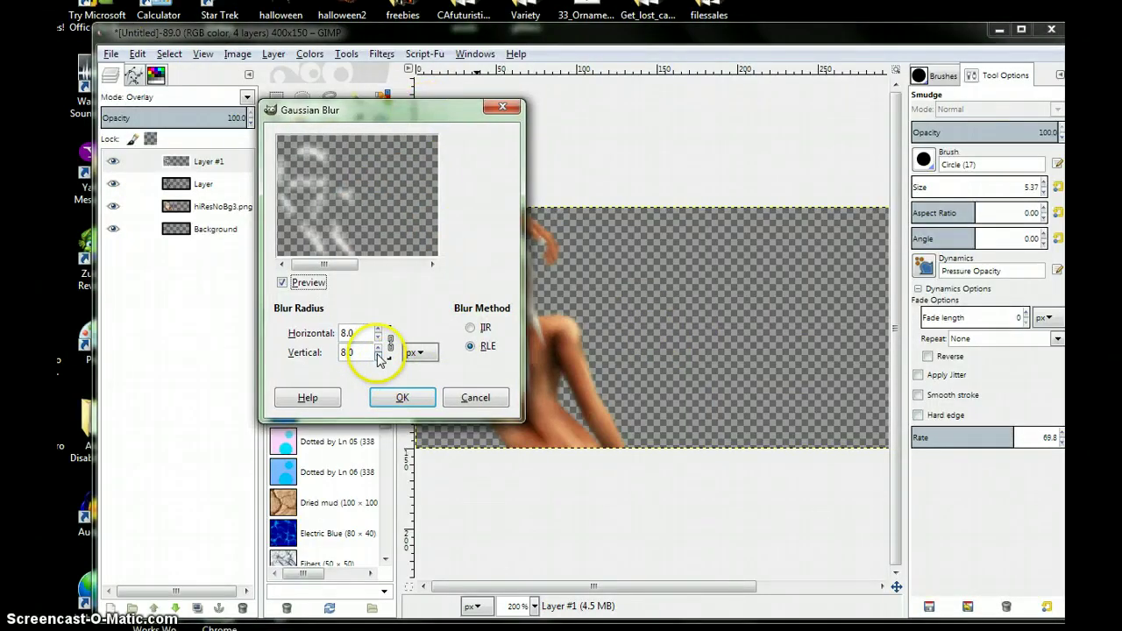
left_click(399, 398)
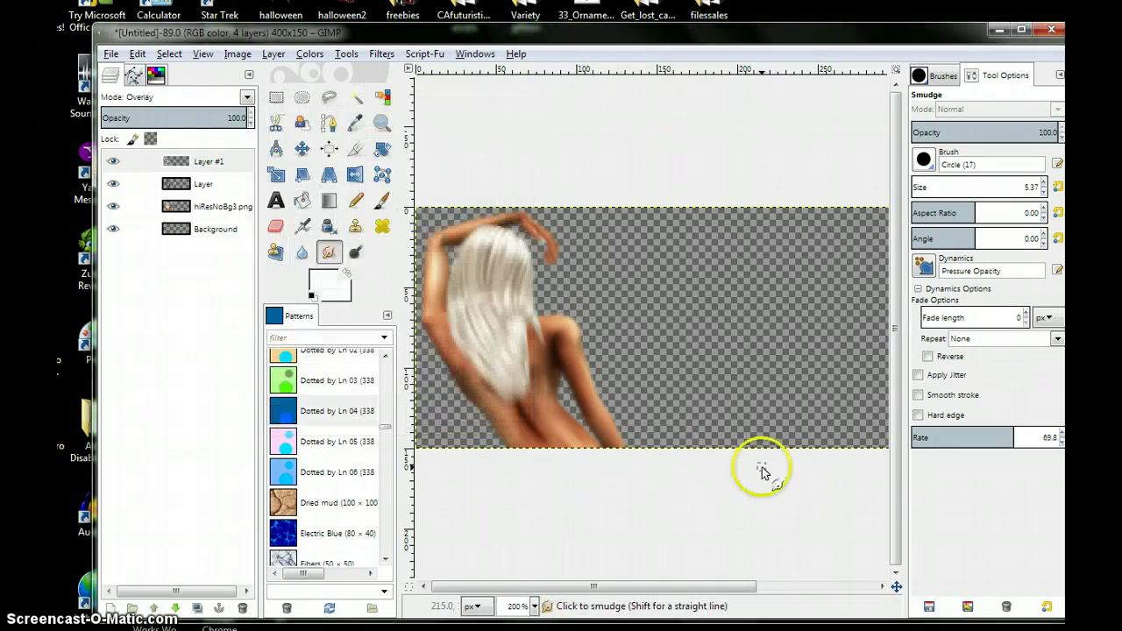
Return the view to 100% zoom and streak the white hair downward over the body
left_click(203, 54)
mouse_move(205, 106)
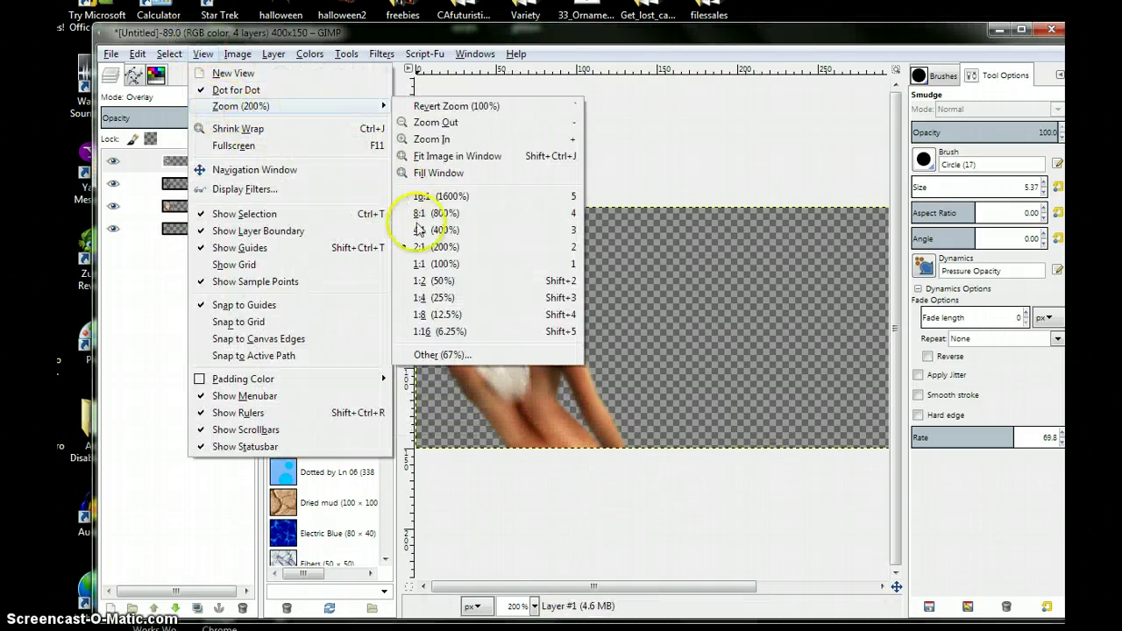
left_click(439, 266)
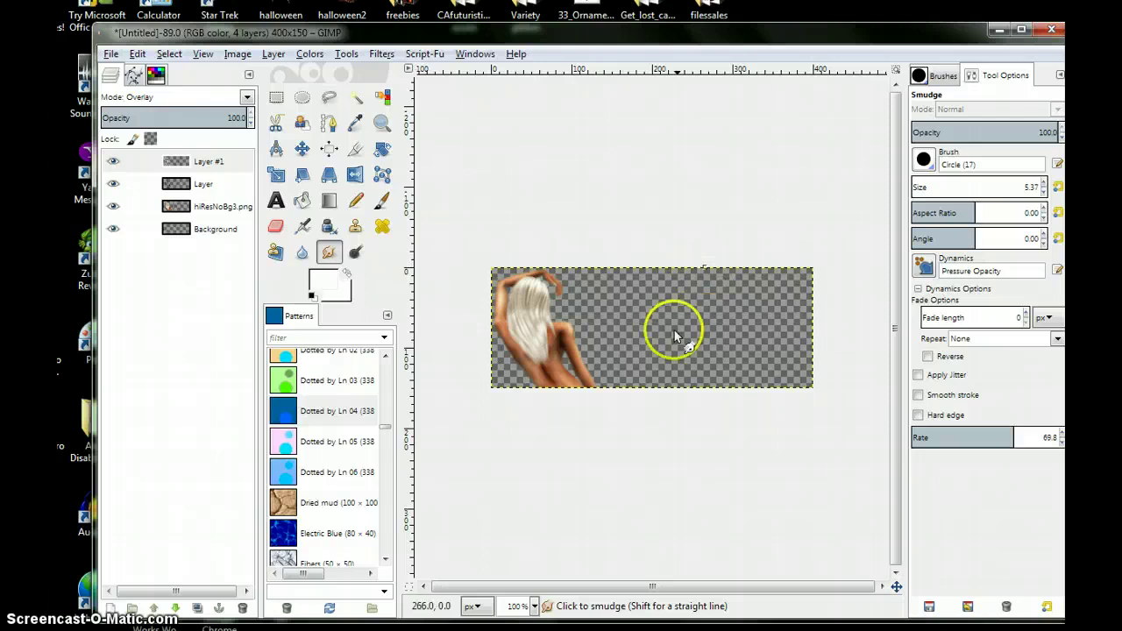
mouse_move(570, 280)
left_mouse_down()
mouse_move(577, 359)
mouse_move(548, 377)
left_mouse_up()
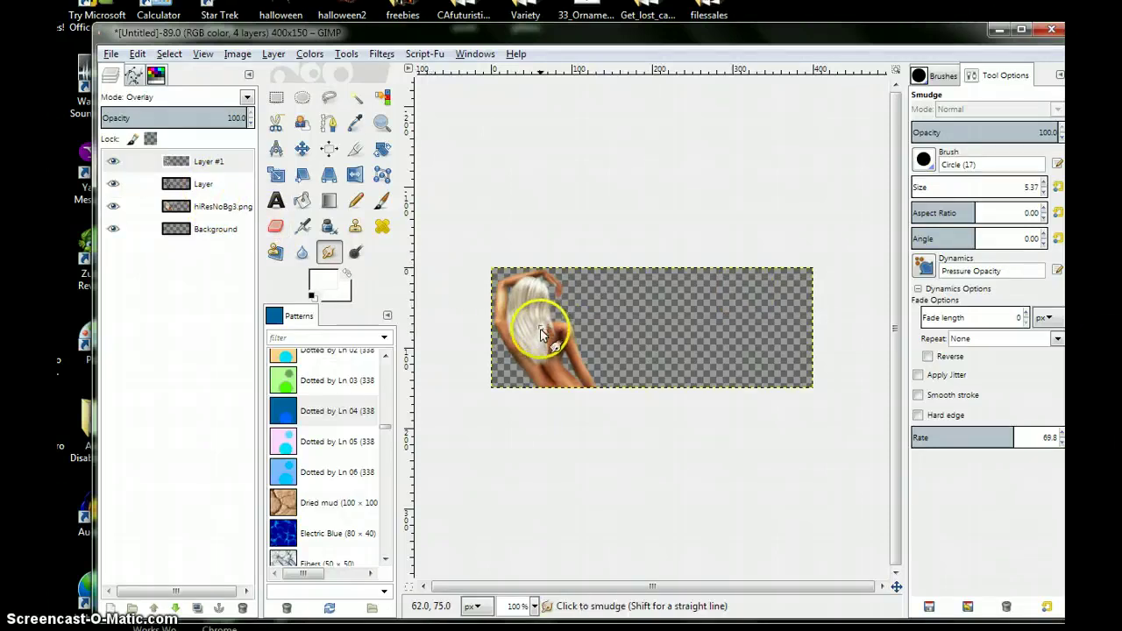
Merge Layer and then Layer #1 down into the hiResNoBg3.png figure layer
left_click(302, 149)
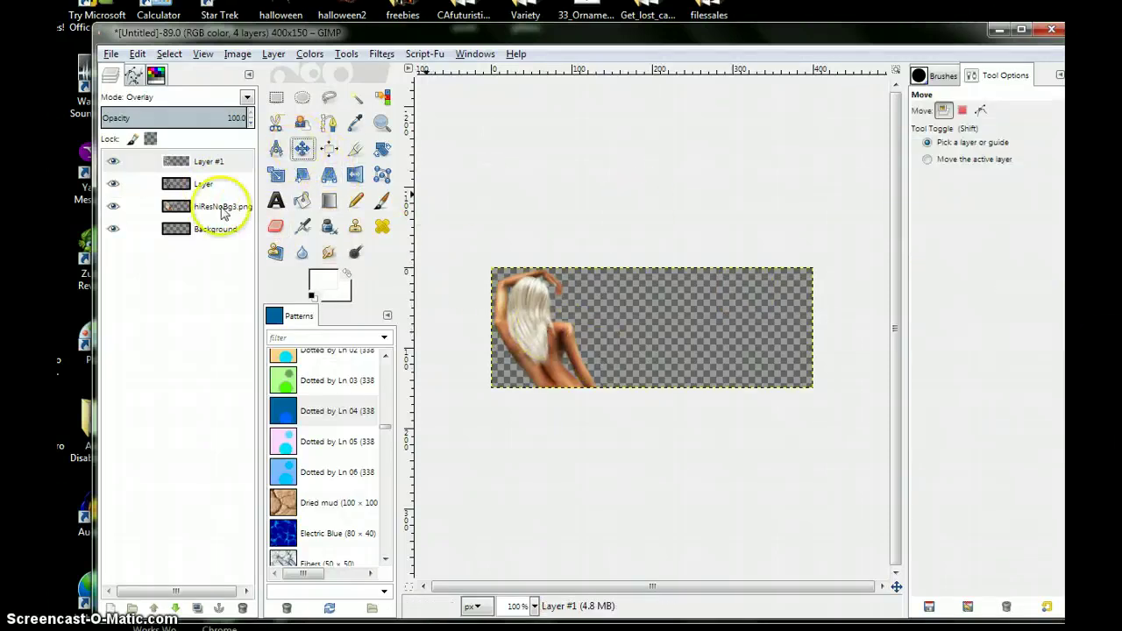
left_click(201, 190)
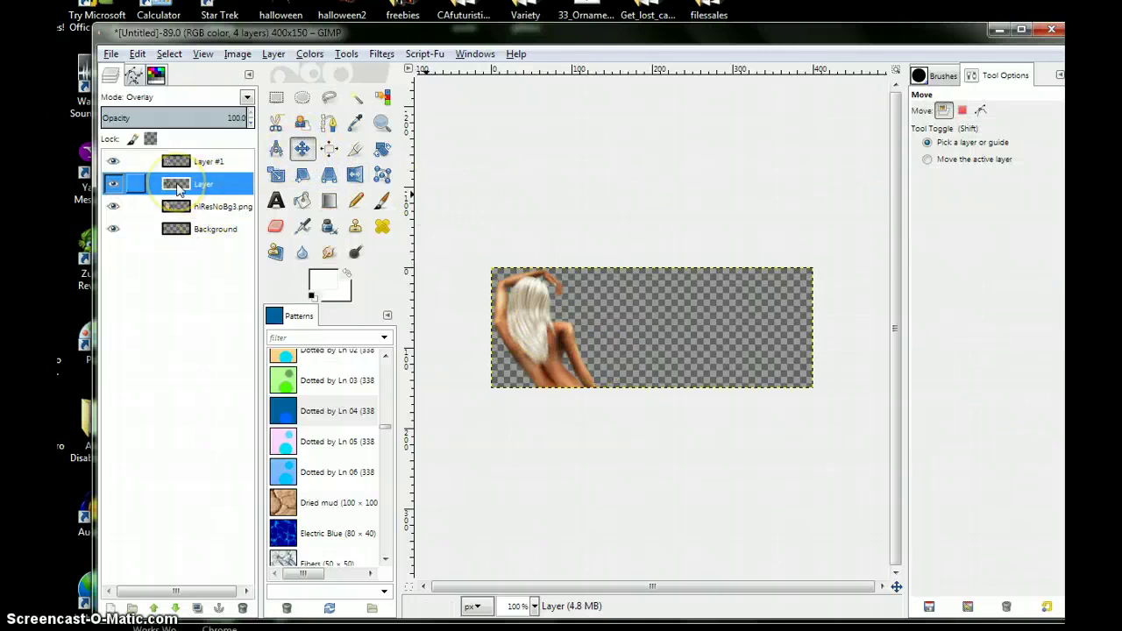
right_click(179, 190)
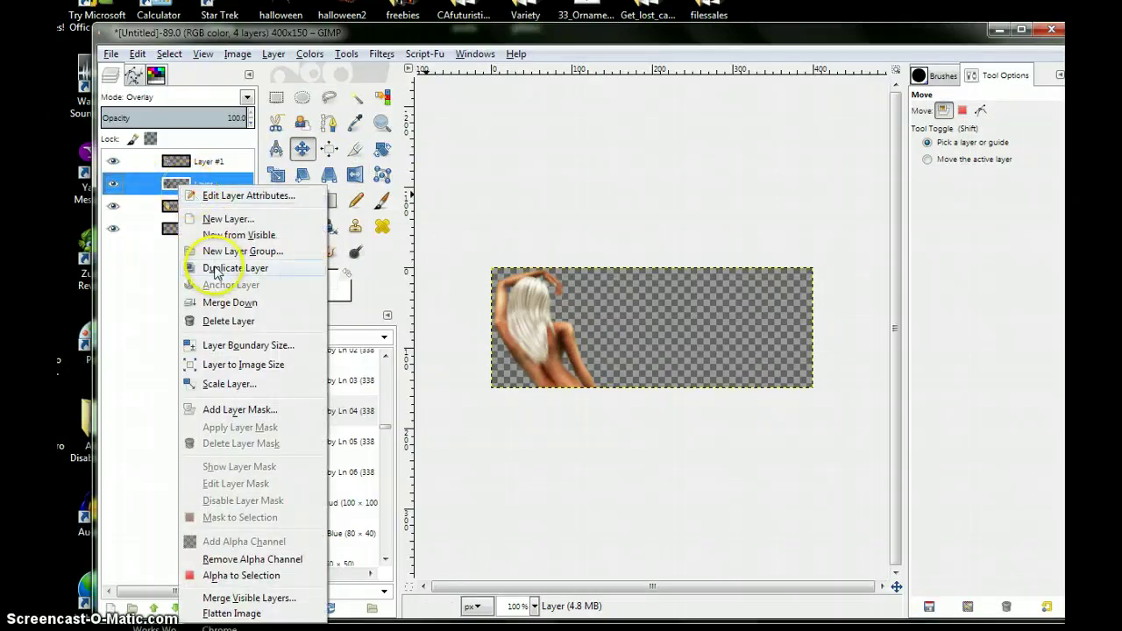
left_click(239, 303)
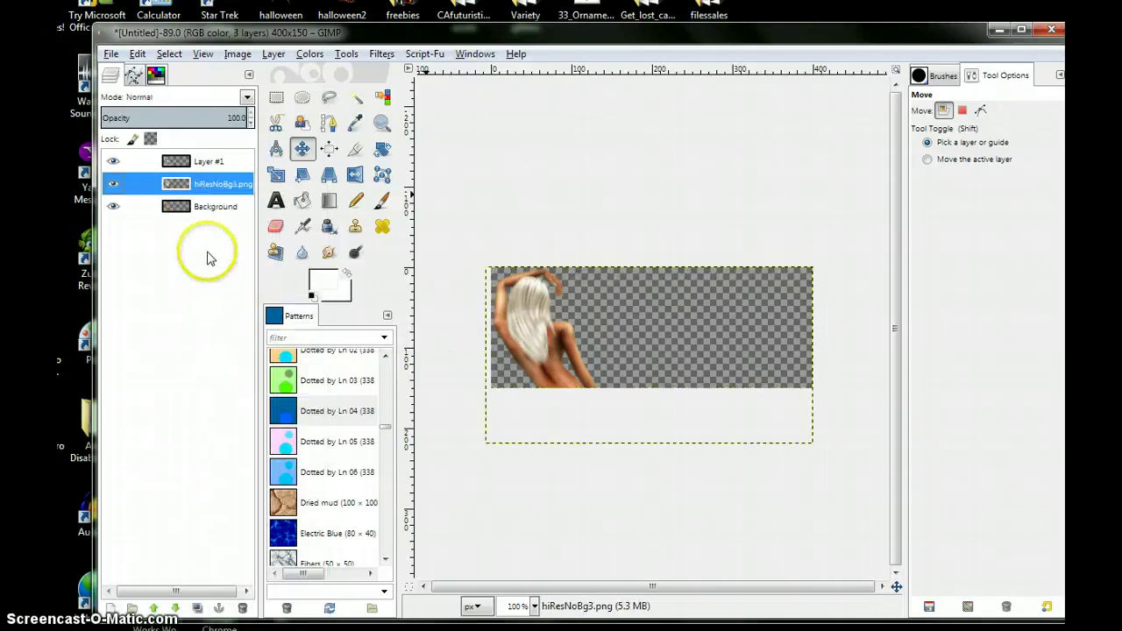
right_click(197, 166)
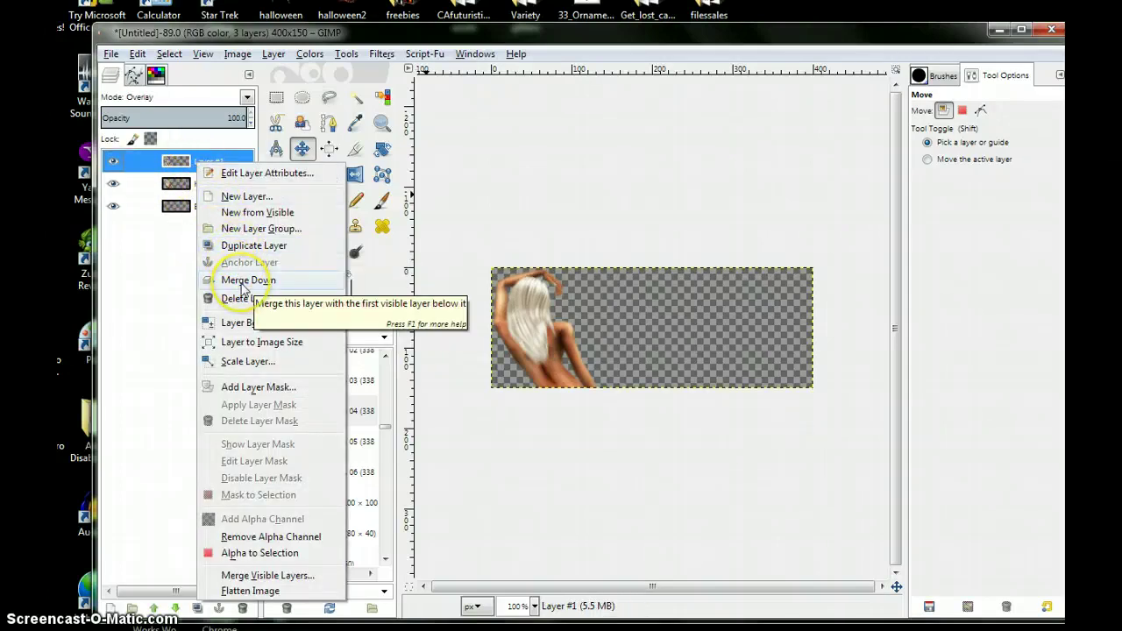
left_click(242, 287)
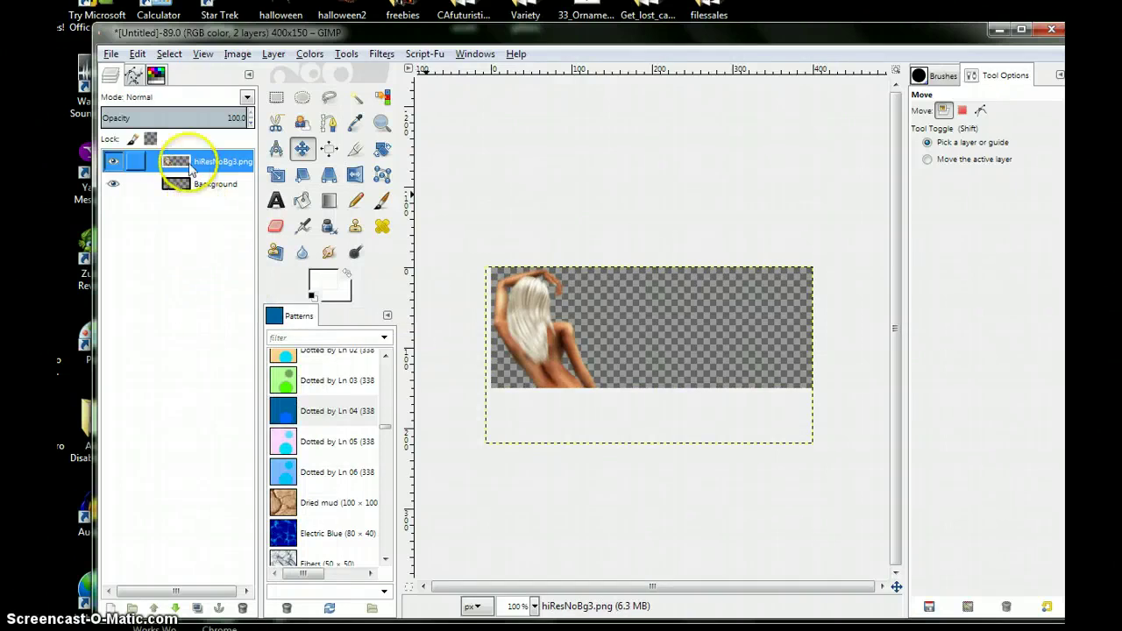
Toggle the figure layer's visibility to compare, then select the Background layer
left_click(113, 161)
left_click(113, 162)
left_click(113, 163)
left_click(112, 163)
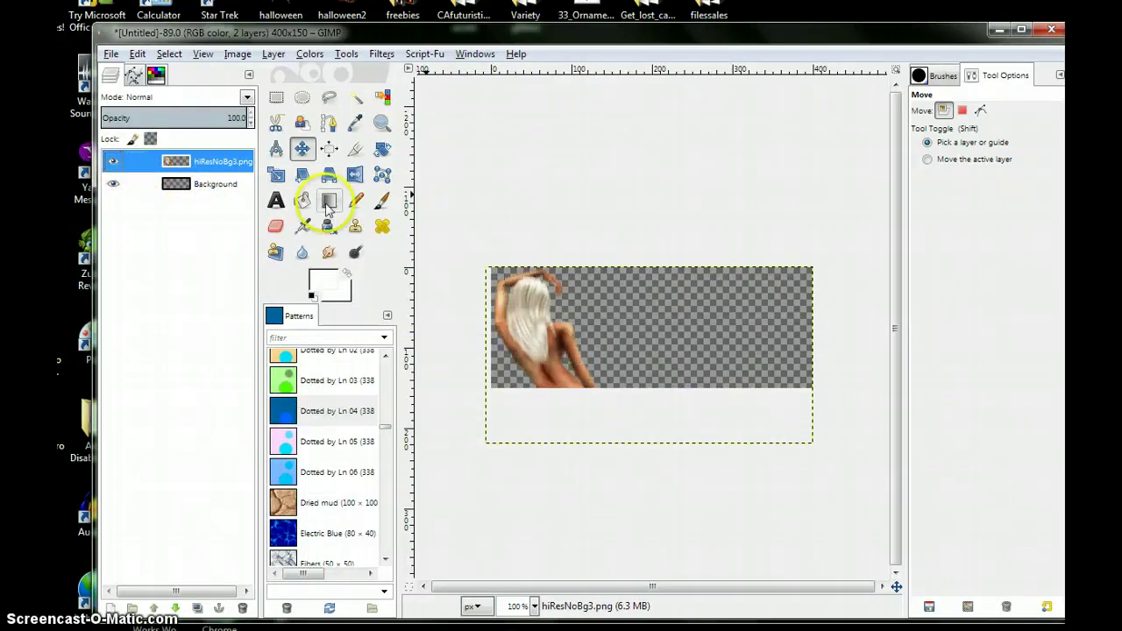
left_click(196, 168)
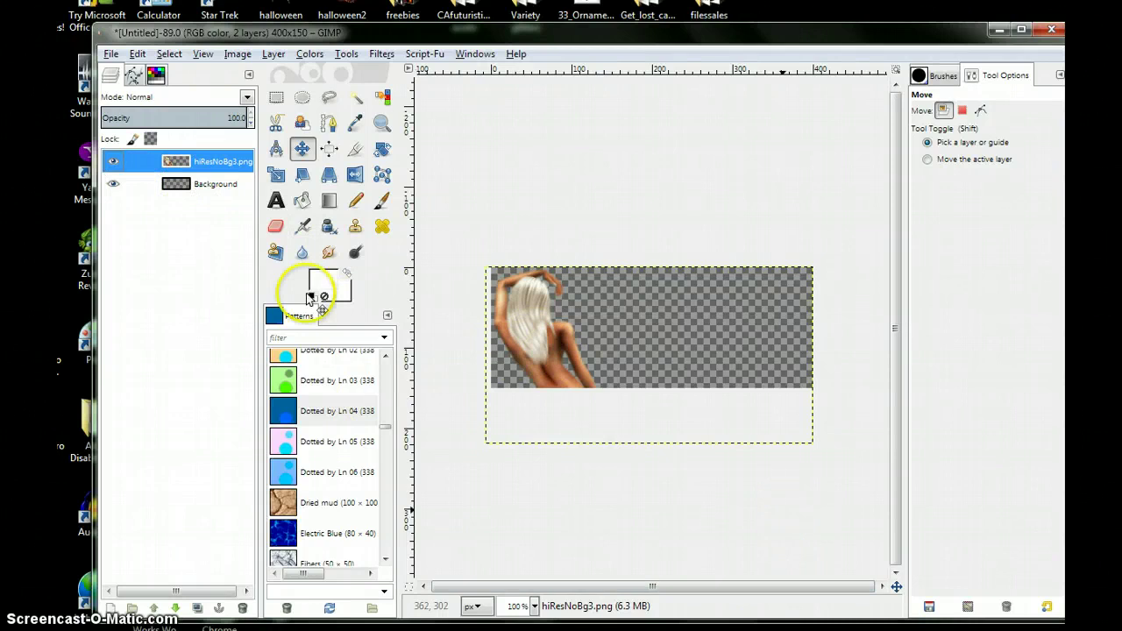
left_click(201, 185)
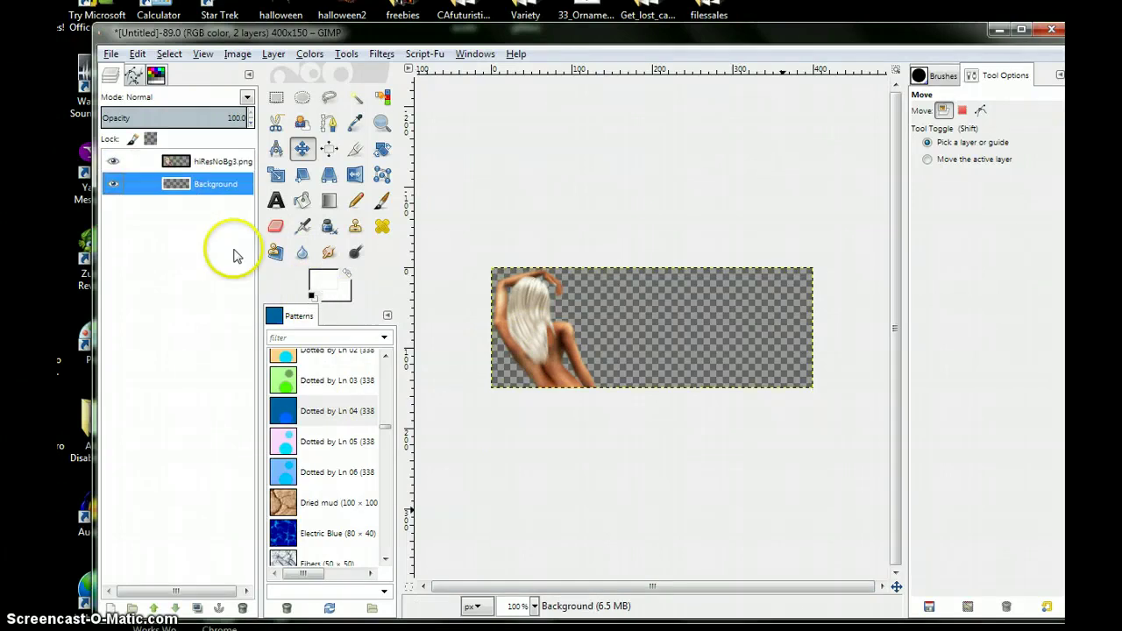
Choose the Blend tool with the Flare Sizefac 101 gradient
left_click(329, 202)
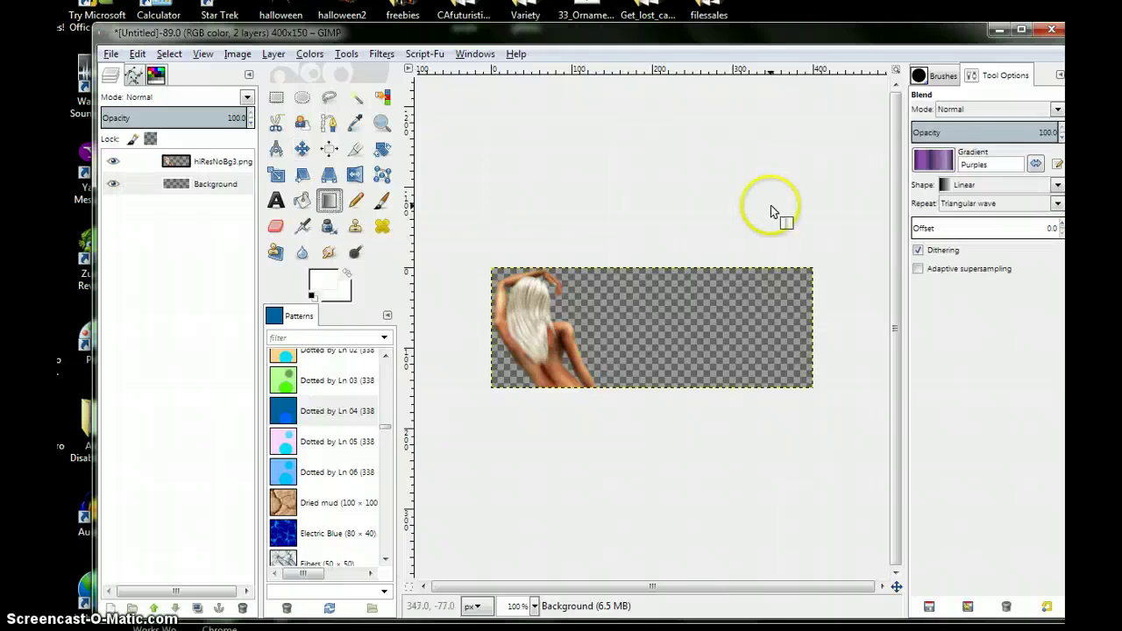
left_click(931, 160)
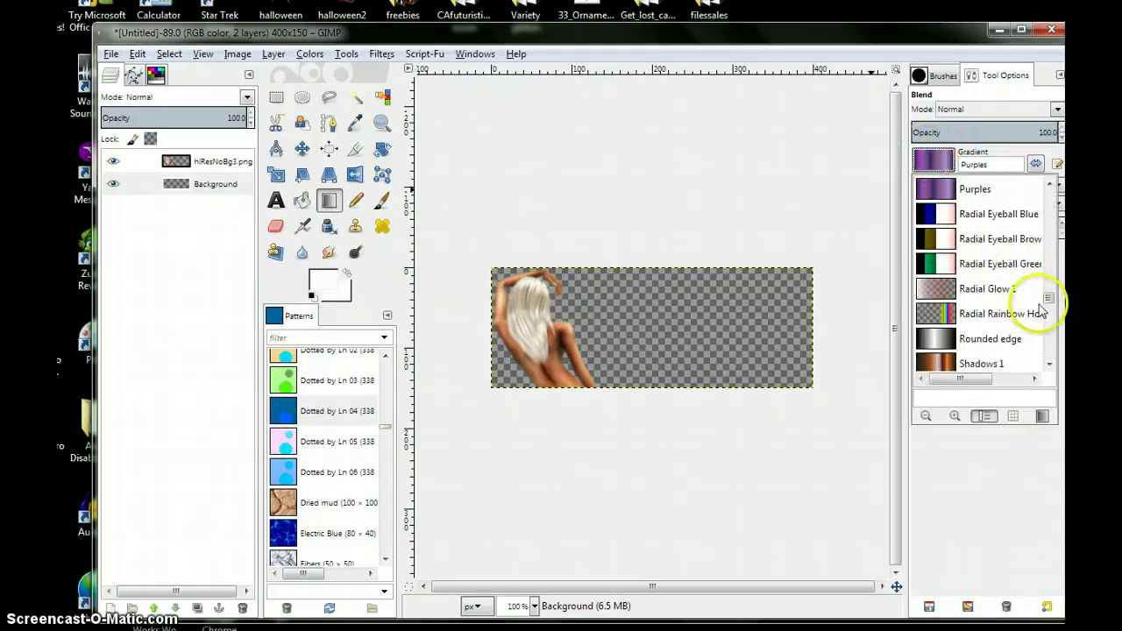
scroll(1031, 325, "down", 3)
scroll(1031, 325, "up", 9)
scroll(1030, 325, "up", 5)
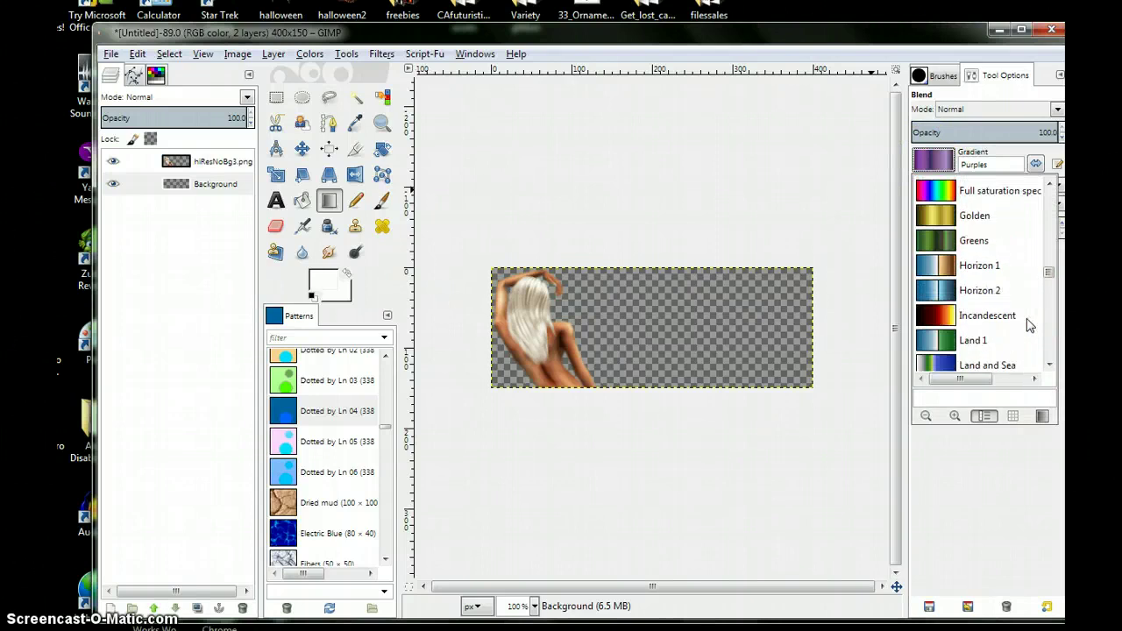
scroll(1031, 326, "up", 1)
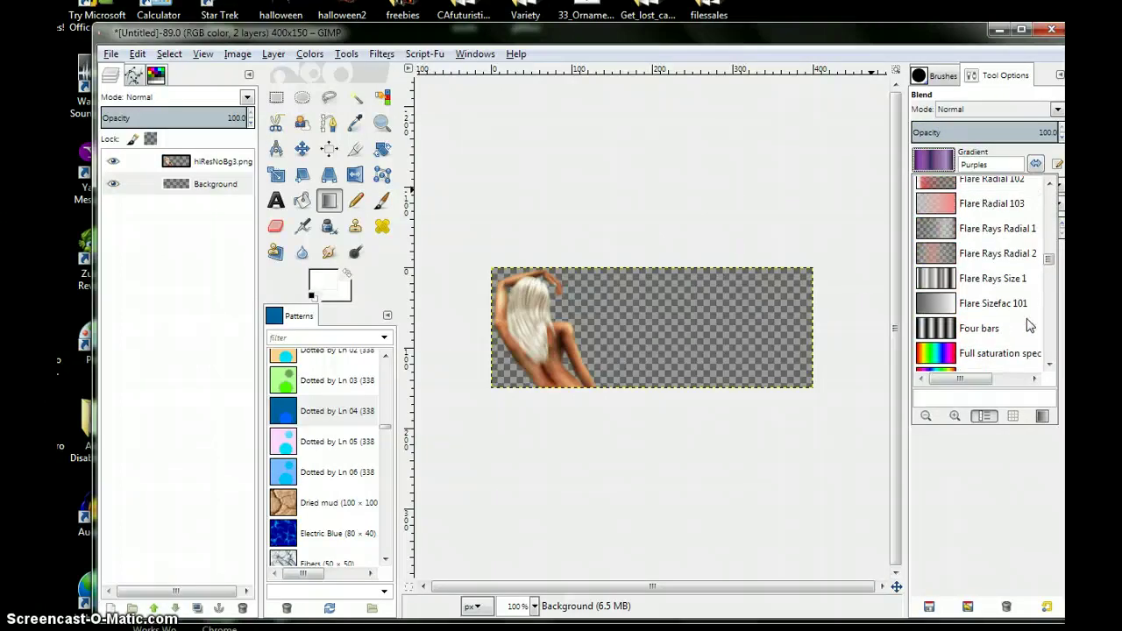
left_click(947, 307)
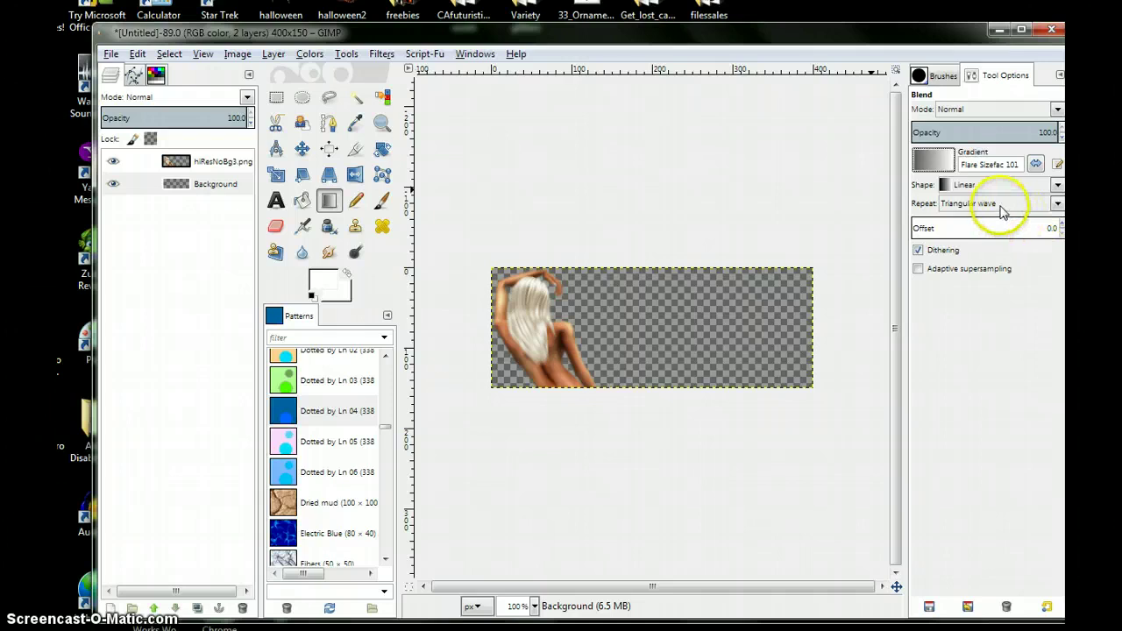
Drag the silver gradient across the Background, redrawing it for a softer blend
left_click_drag(590, 304, 868, 375)
left_click_drag(625, 312, 693, 359)
left_click_drag(575, 295, 824, 384)
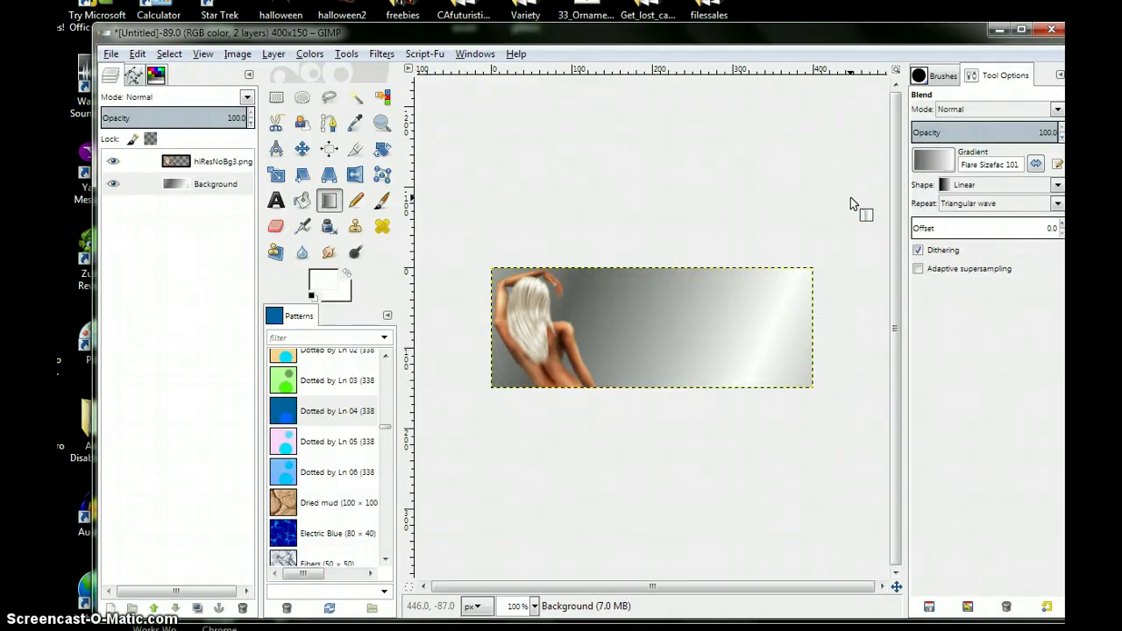
left_click(931, 161)
scroll(973, 332, "up", 6)
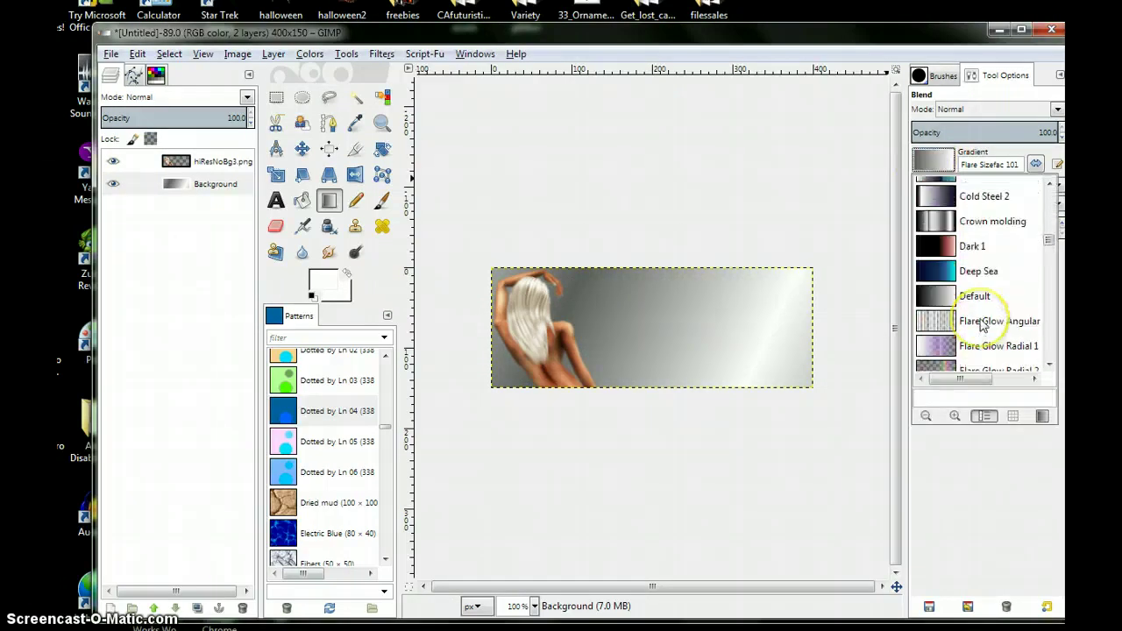
scroll(982, 326, "up", 5)
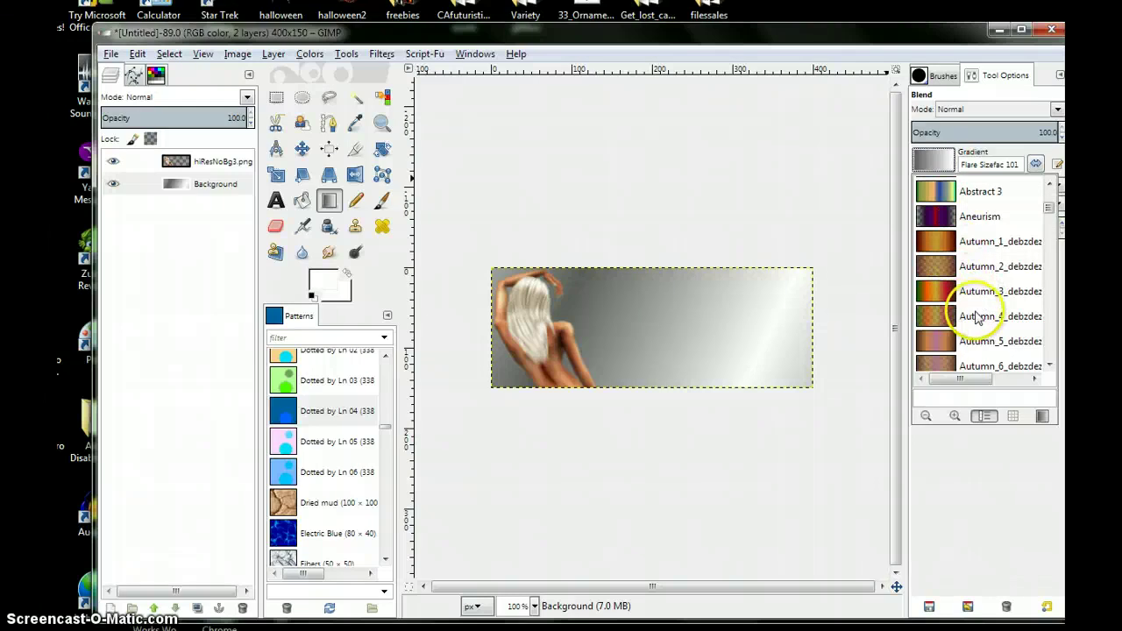
scroll(978, 311, "up", 3)
left_click(873, 448)
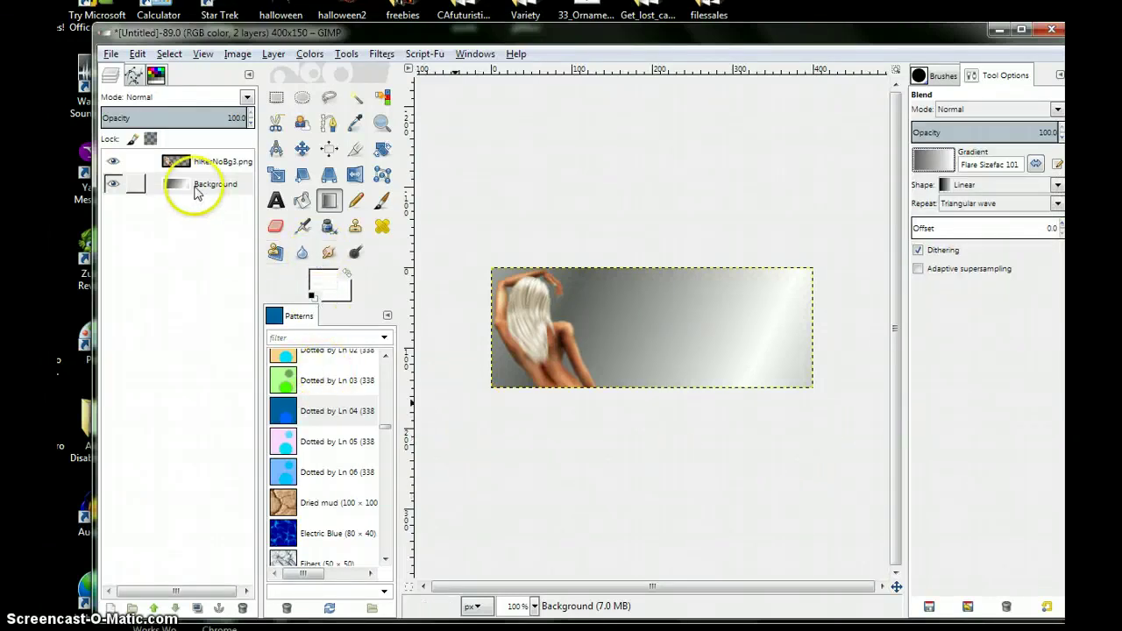
Add a new transparent layer above the Background layer
right_click(195, 184)
left_click(232, 224)
left_click(116, 321)
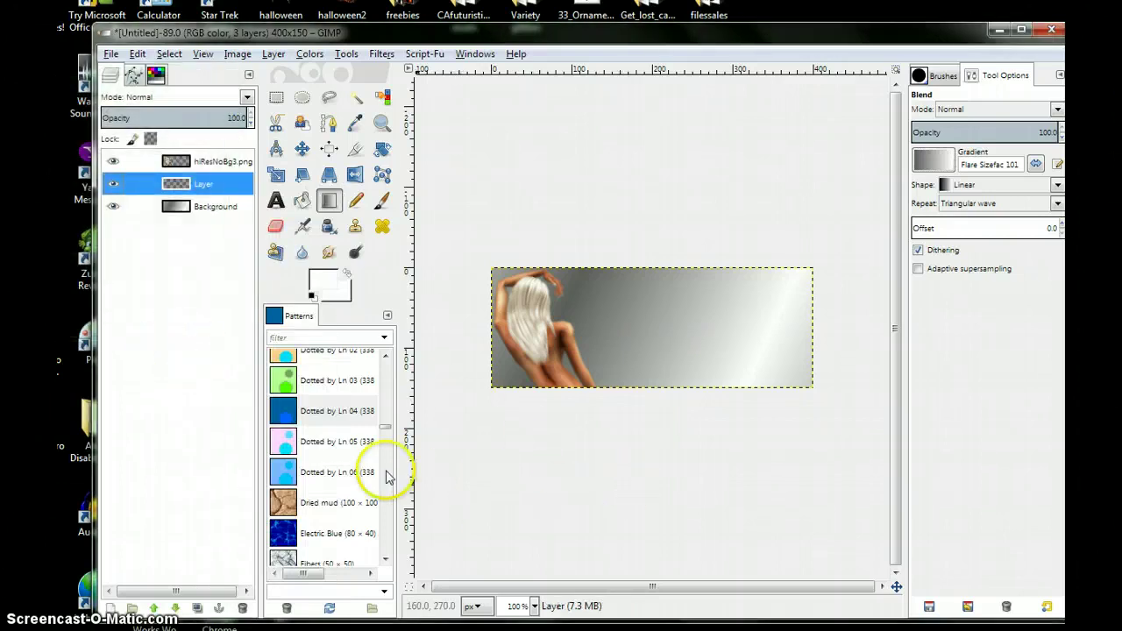
Pick the Dots Tinyl by Ln #08 pattern and undo the added layer
scroll(358, 451, "down", 4)
scroll(359, 452, "down", 6)
scroll(358, 452, "down", 8)
scroll(358, 447, "down", 8)
scroll(359, 447, "down", 2)
scroll(357, 448, "down", 3)
scroll(357, 438, "up", 6)
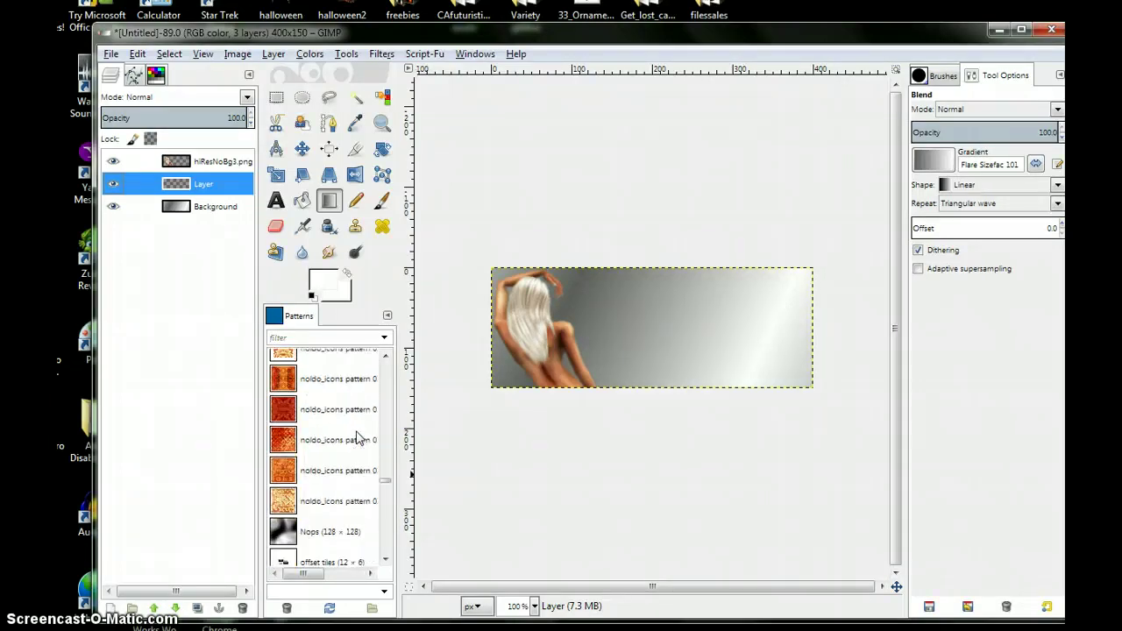
scroll(357, 434, "up", 10)
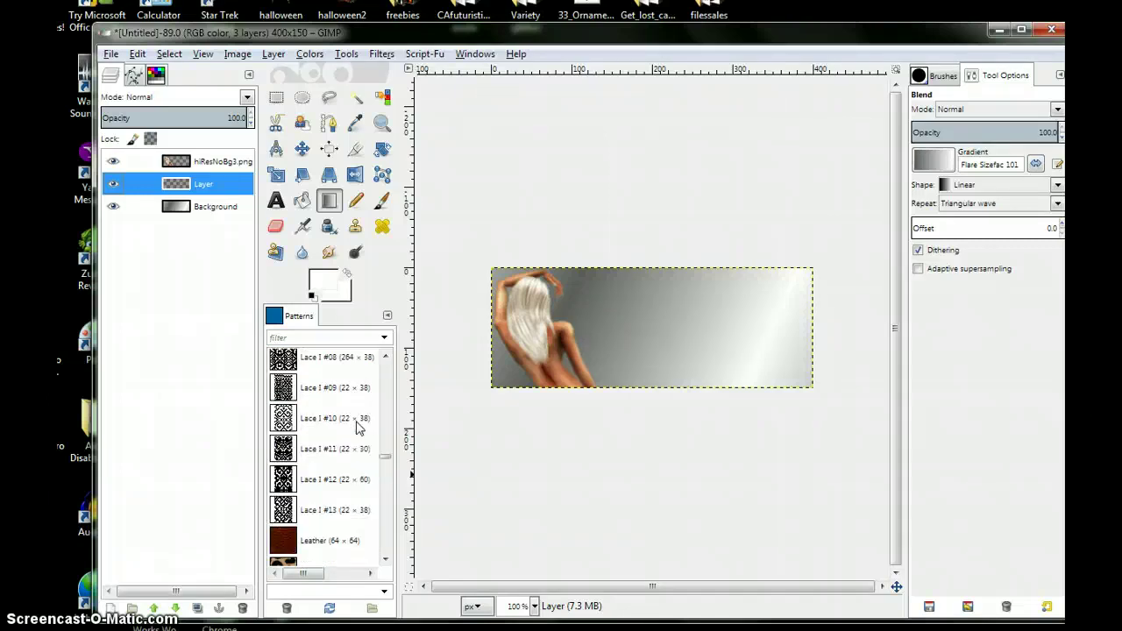
scroll(357, 430, "up", 8)
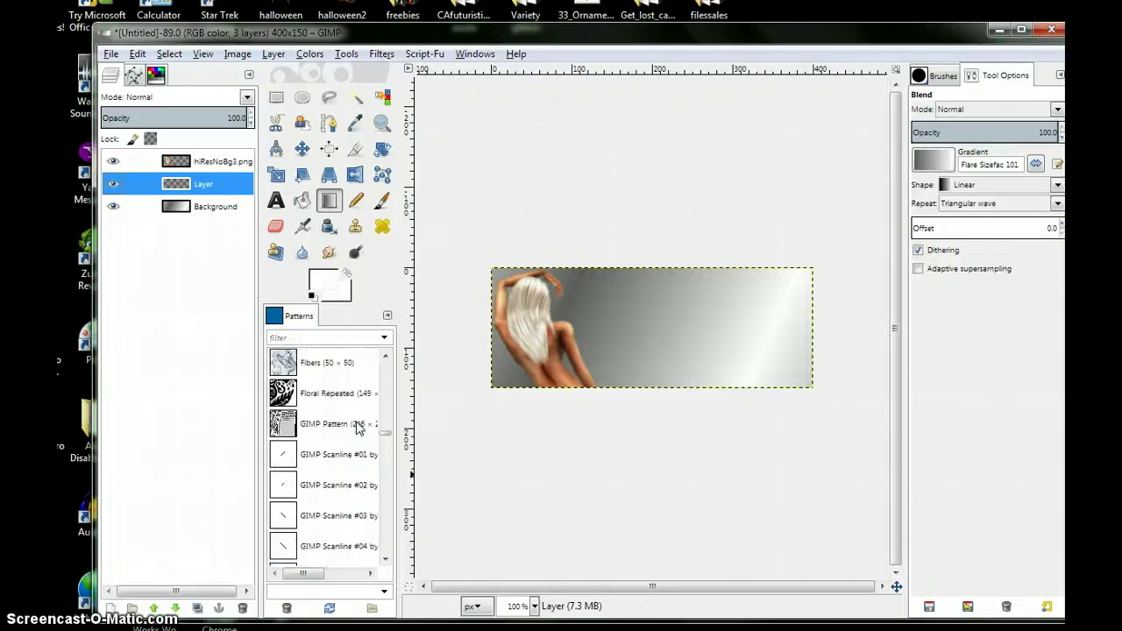
scroll(357, 428, "up", 5)
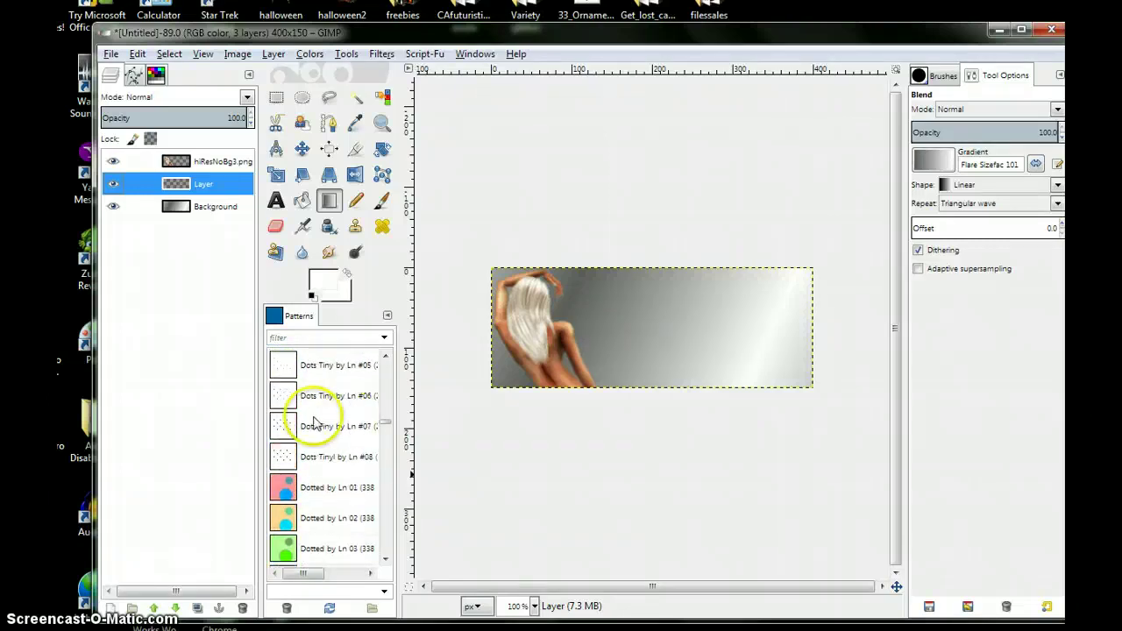
left_click(283, 423)
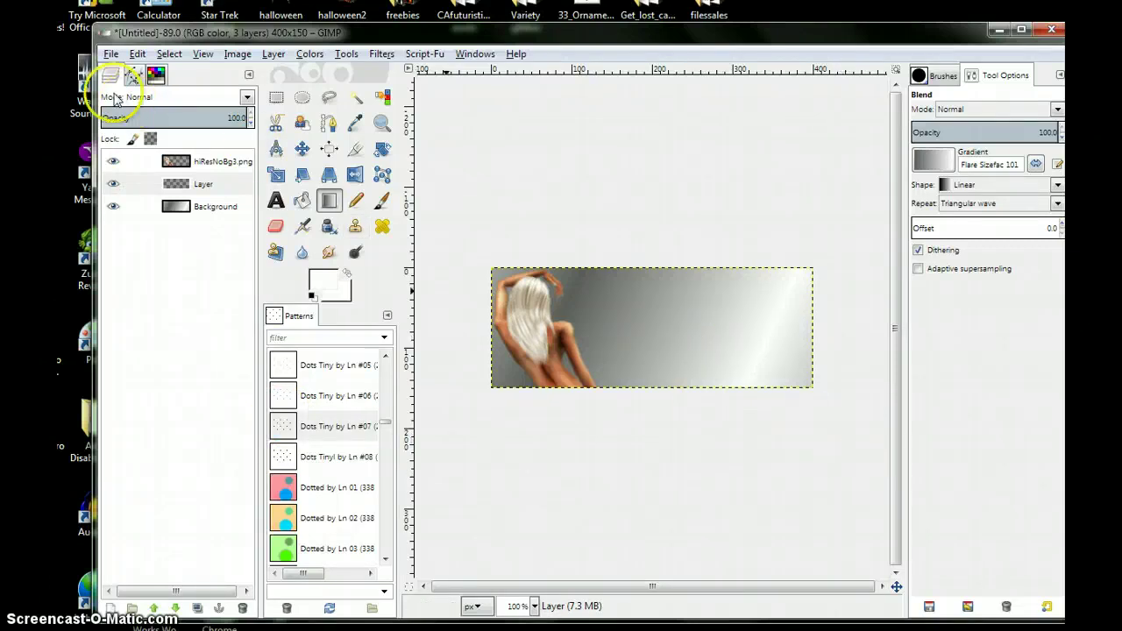
left_click(138, 54)
left_click(175, 74)
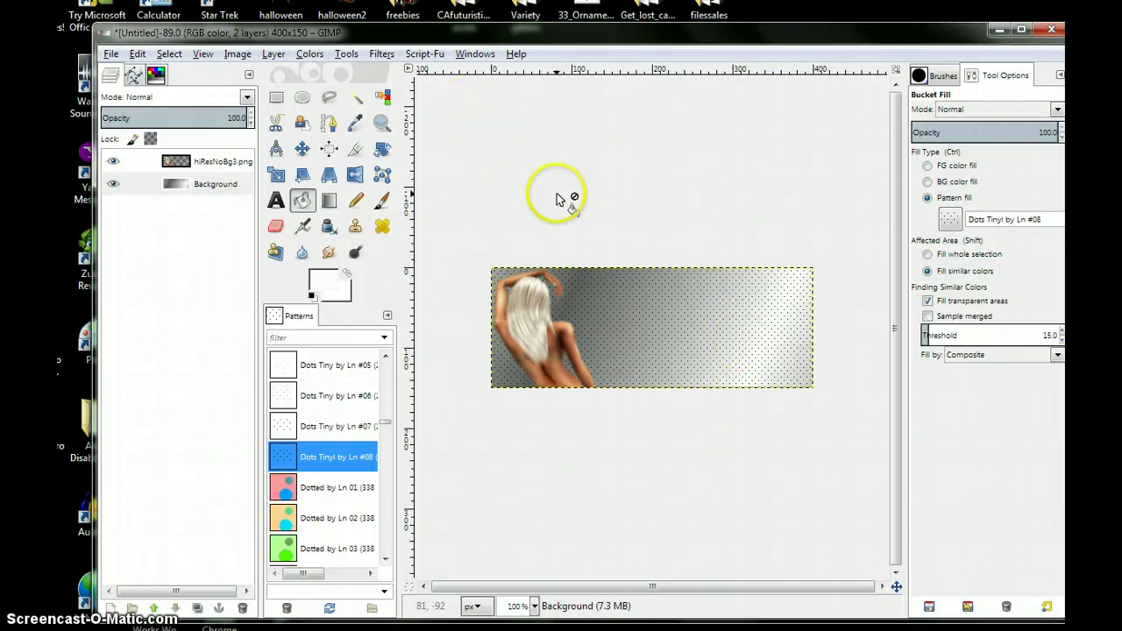
Add a new transparent layer and move it to the top of the stack
right_click(208, 185)
left_click(224, 221)
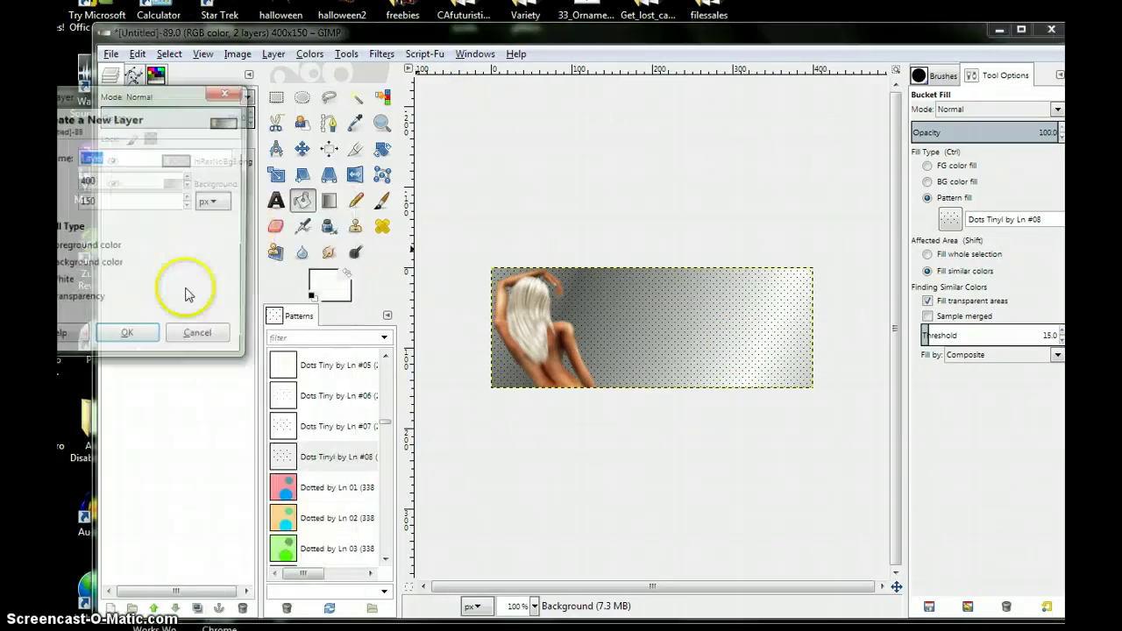
left_click(143, 333)
left_click_drag(176, 186, 180, 158)
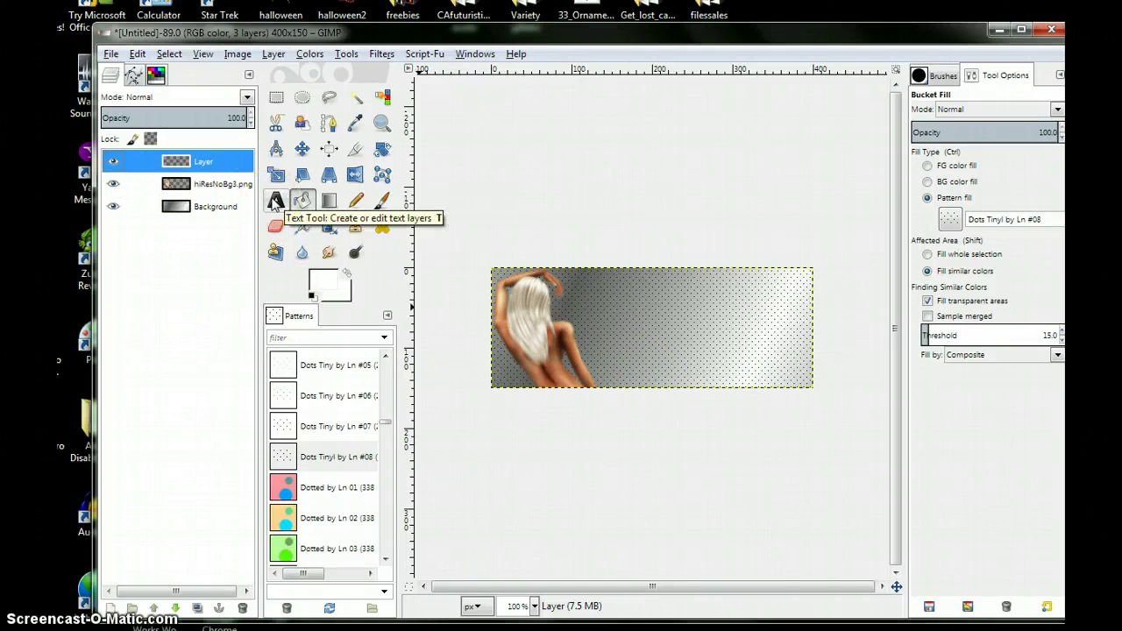
Set the Text tool colour to pure black, 000000
left_click(275, 204)
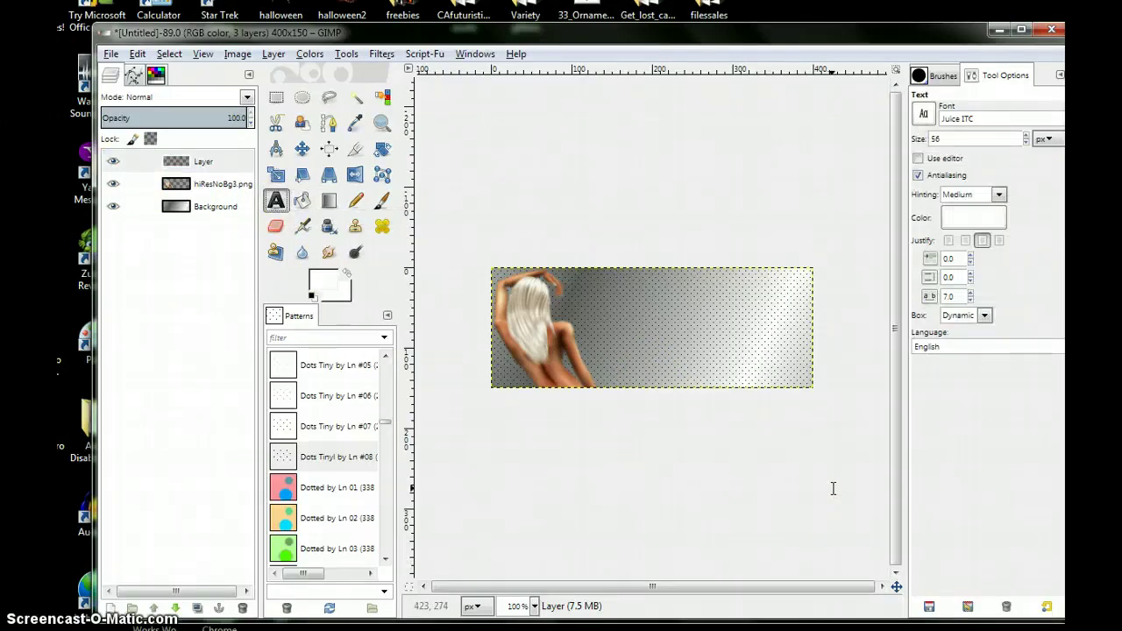
left_click(951, 221)
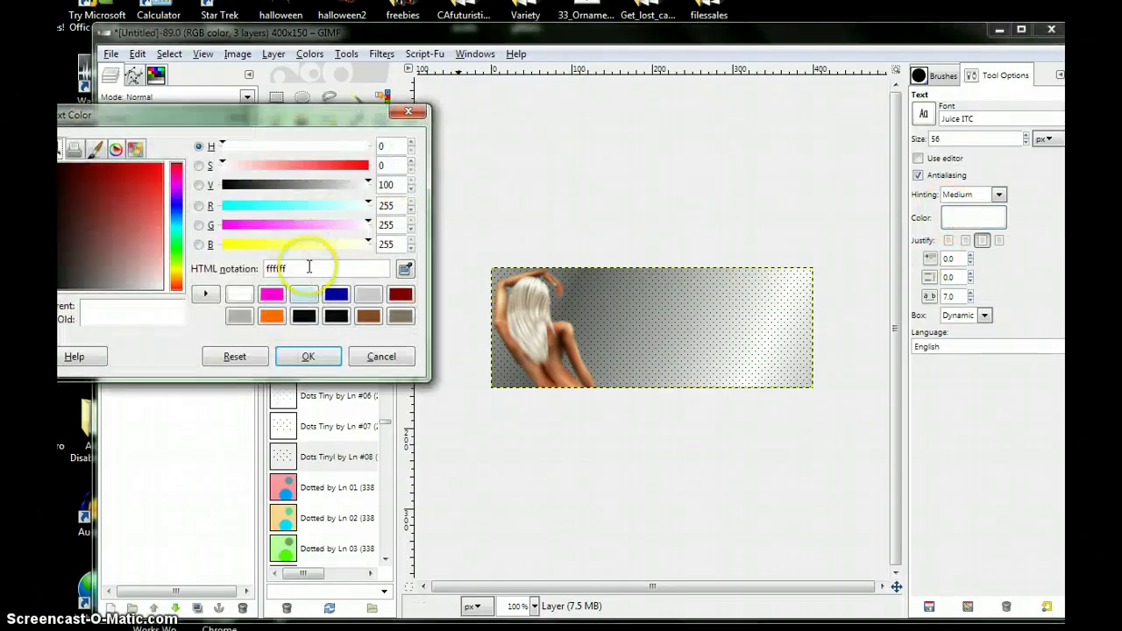
left_click(305, 316)
left_click(307, 358)
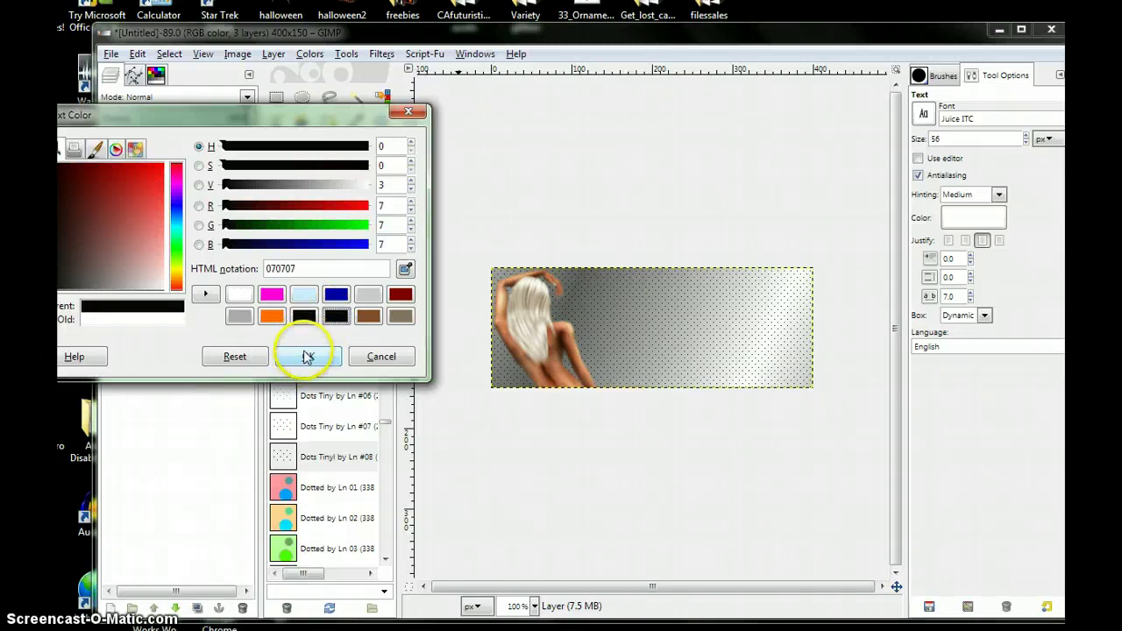
left_click_drag(225, 186, 211, 189)
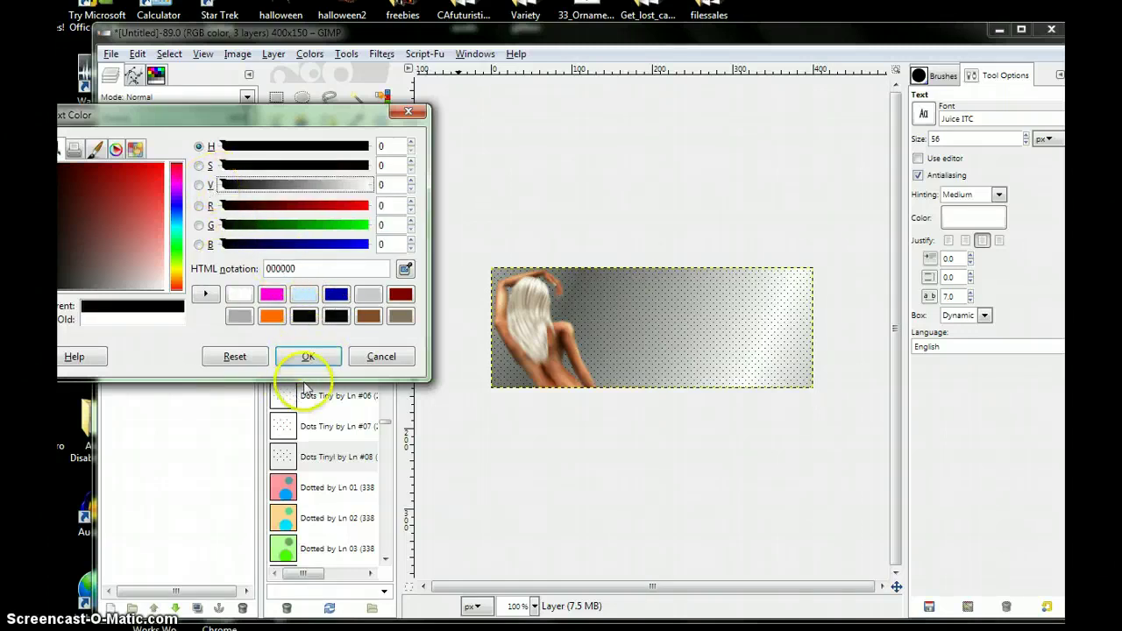
left_click(312, 365)
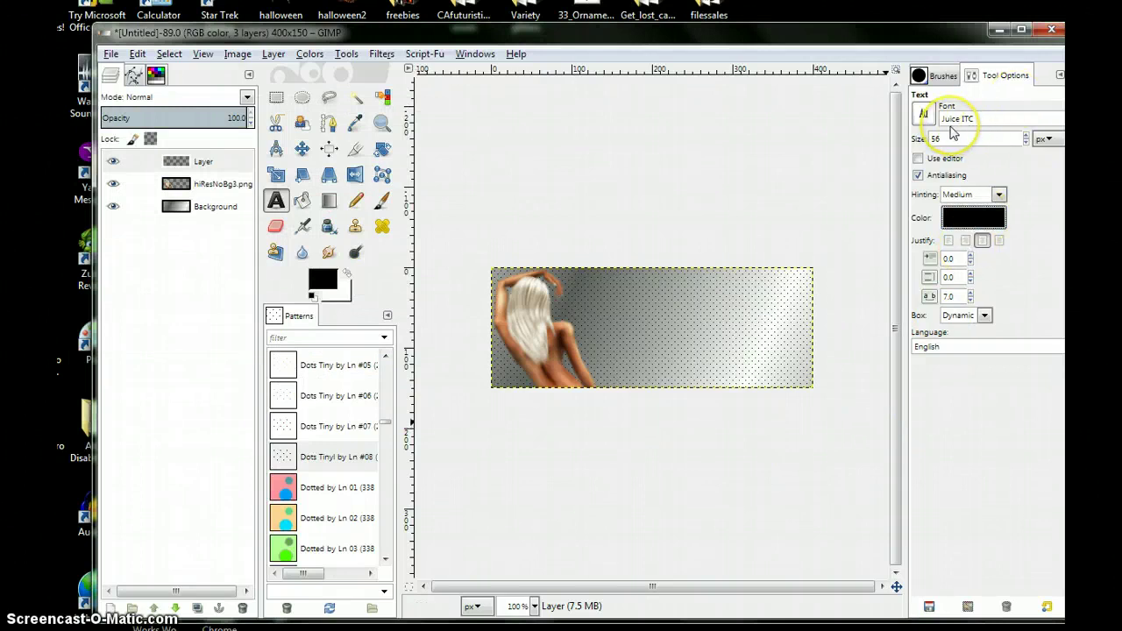
Start a text box on the banner and type 'Saharris' followed by a new line
left_click(631, 317)
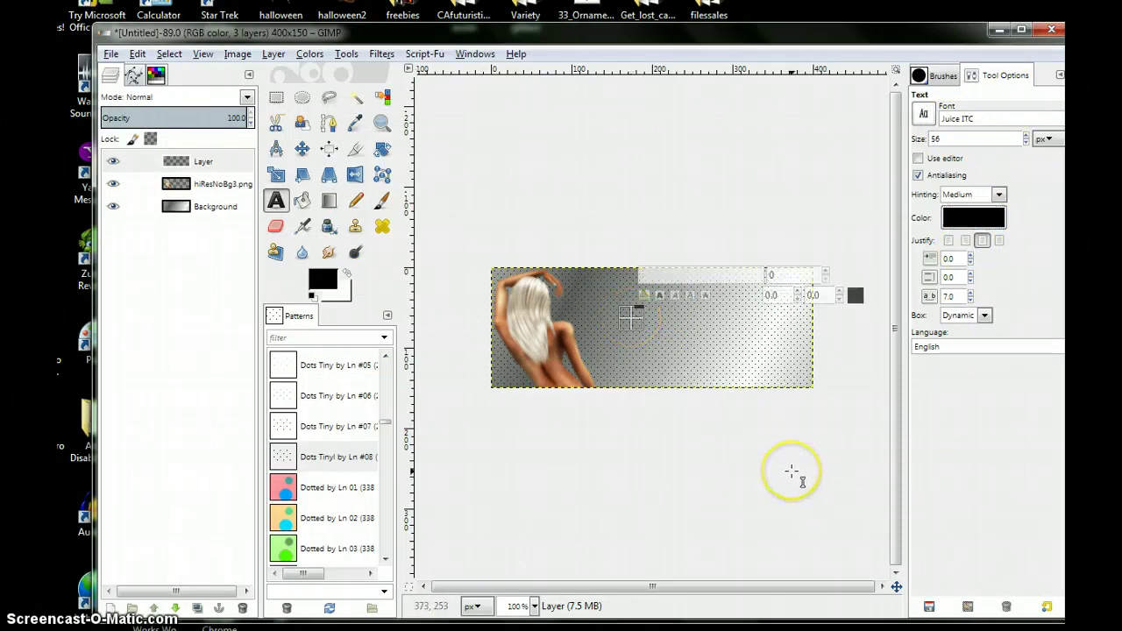
type("Saharris")
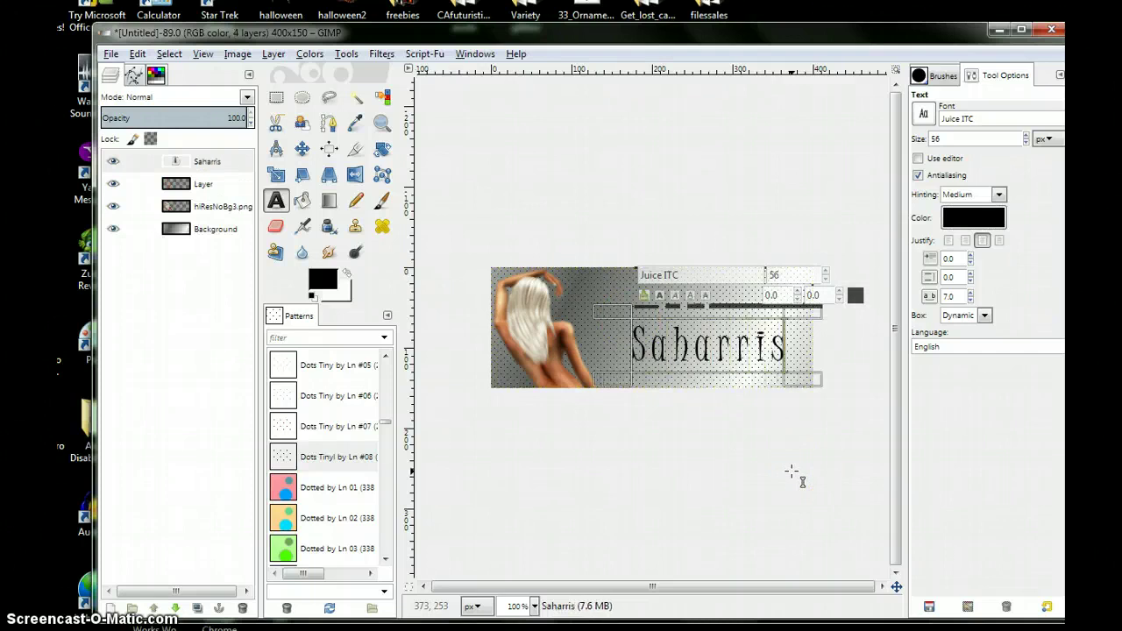
key("Return")
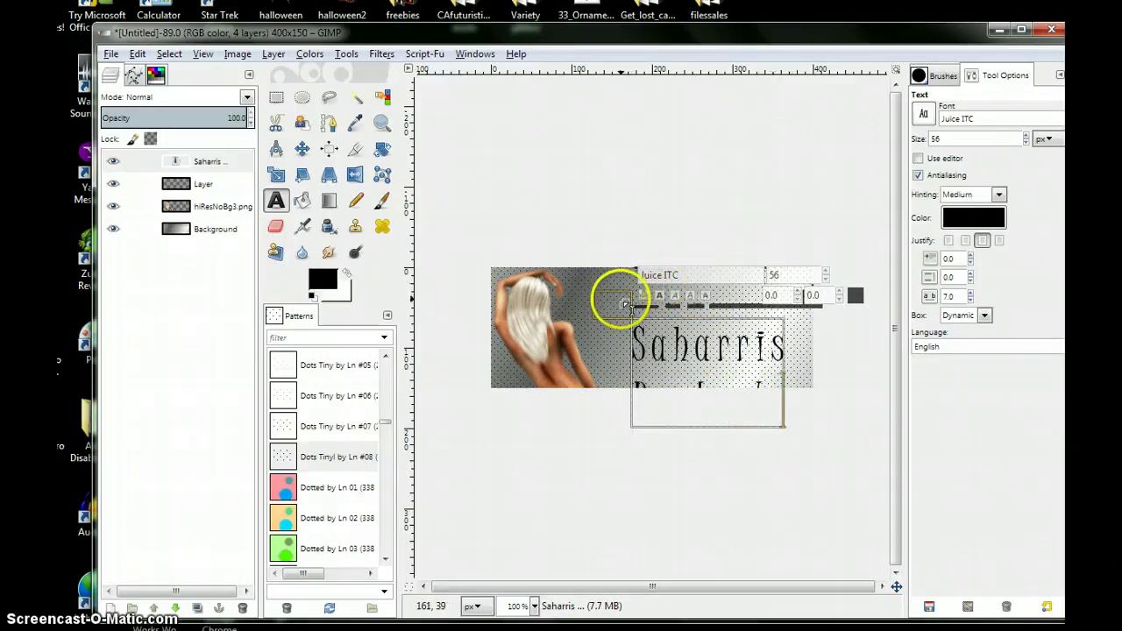
Centre-justify the text, resize its box to fit the banner, and select the text layer
left_click(983, 243)
left_click_drag(611, 296, 582, 255)
mouse_move(594, 426)
left_mouse_down()
mouse_move(578, 456)
mouse_move(582, 413)
left_mouse_up()
left_click_drag(784, 401, 827, 400)
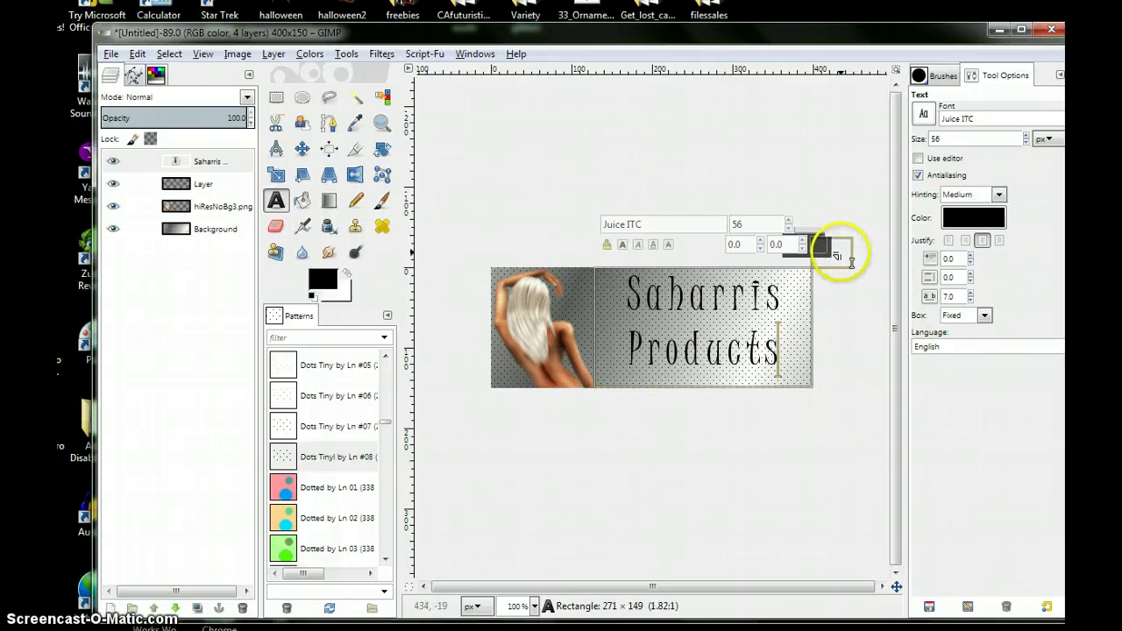
left_click_drag(851, 262, 851, 267)
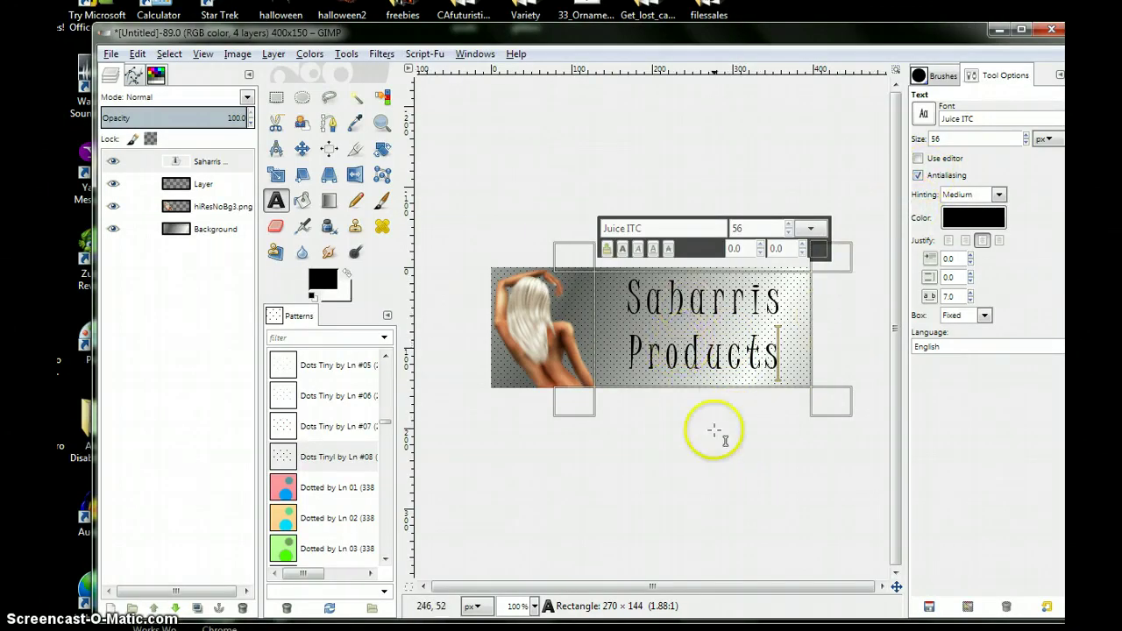
left_click(303, 149)
left_click(204, 163)
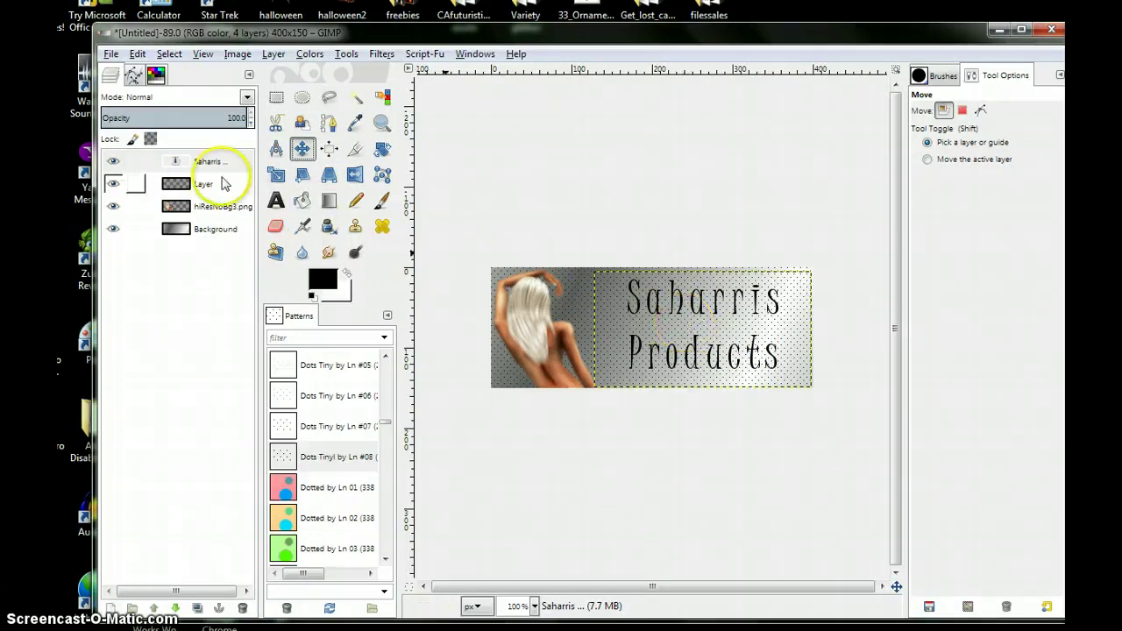
Duplicate the Saharris text layer and select the lower copy
right_click(215, 165)
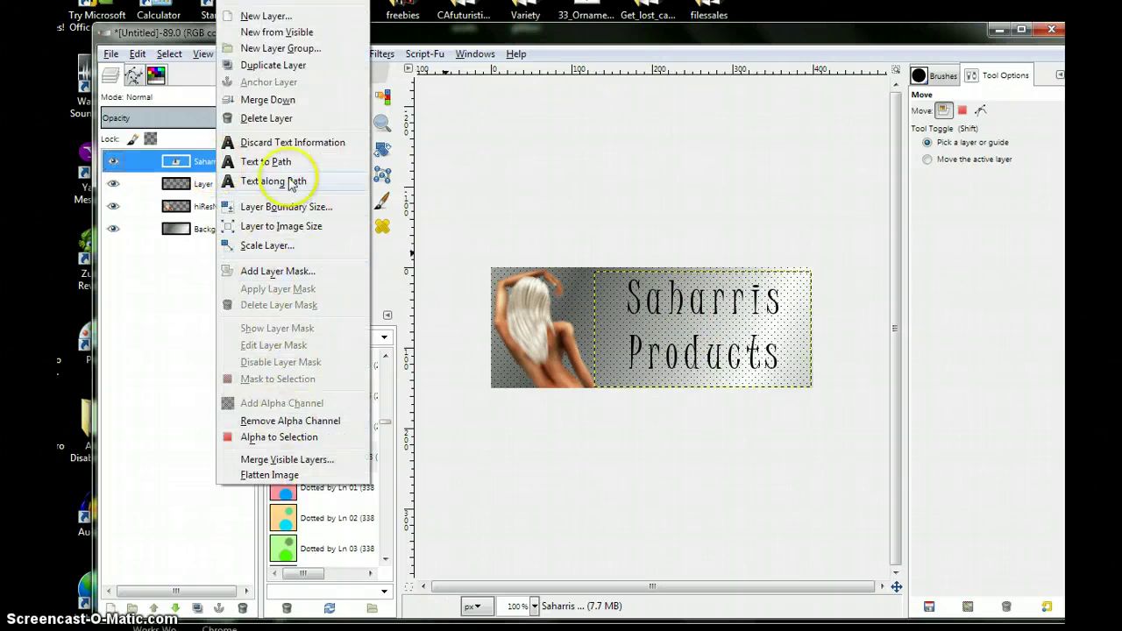
left_click(249, 65)
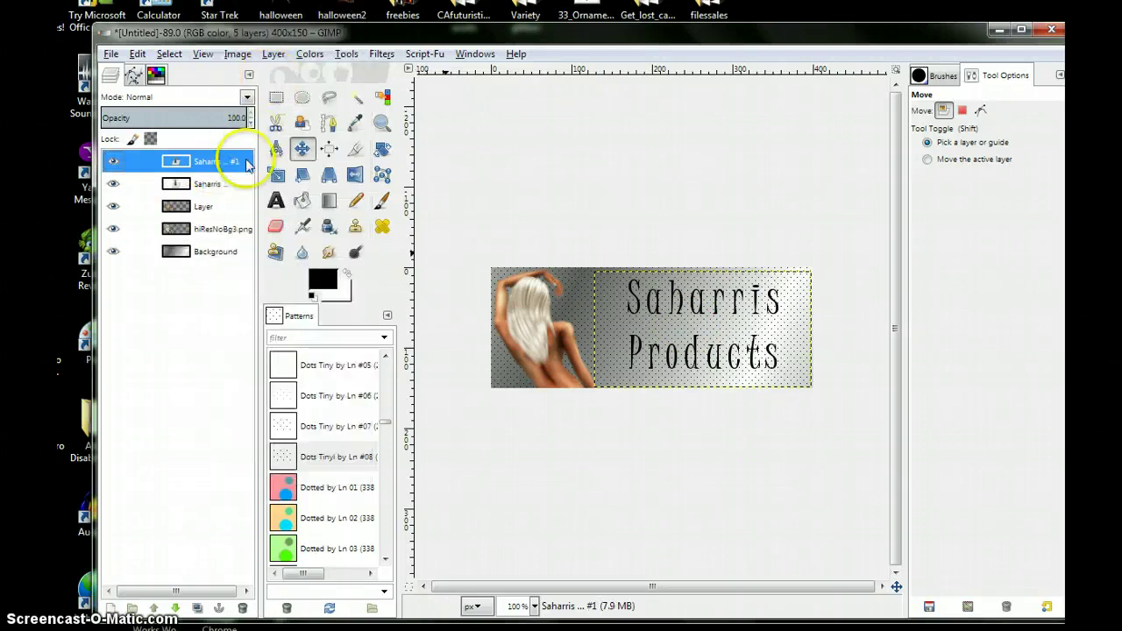
left_click(202, 183)
Blur the lower copy with a 4 px Gaussian blur, then select the top copy
right_click(742, 355)
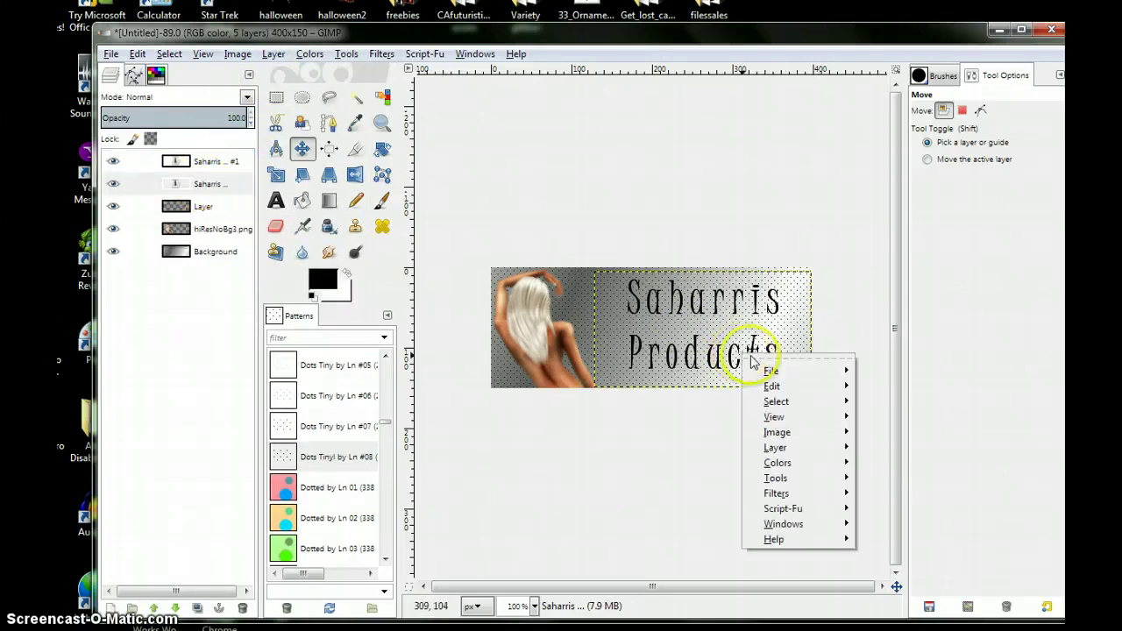
mouse_move(800, 494)
mouse_move(916, 401)
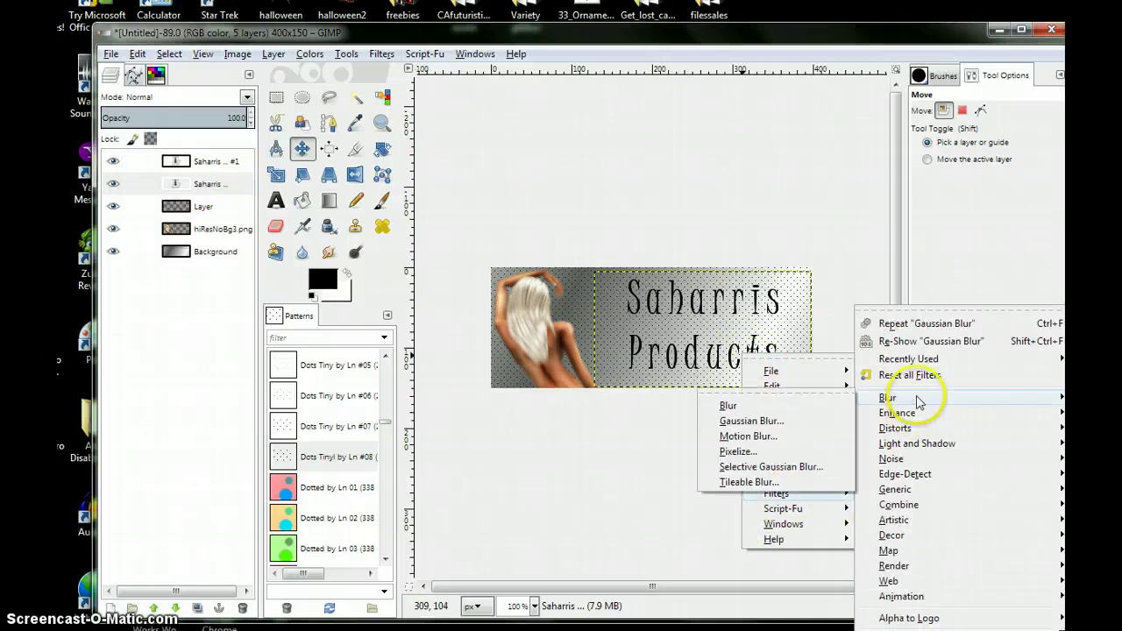
left_click(785, 422)
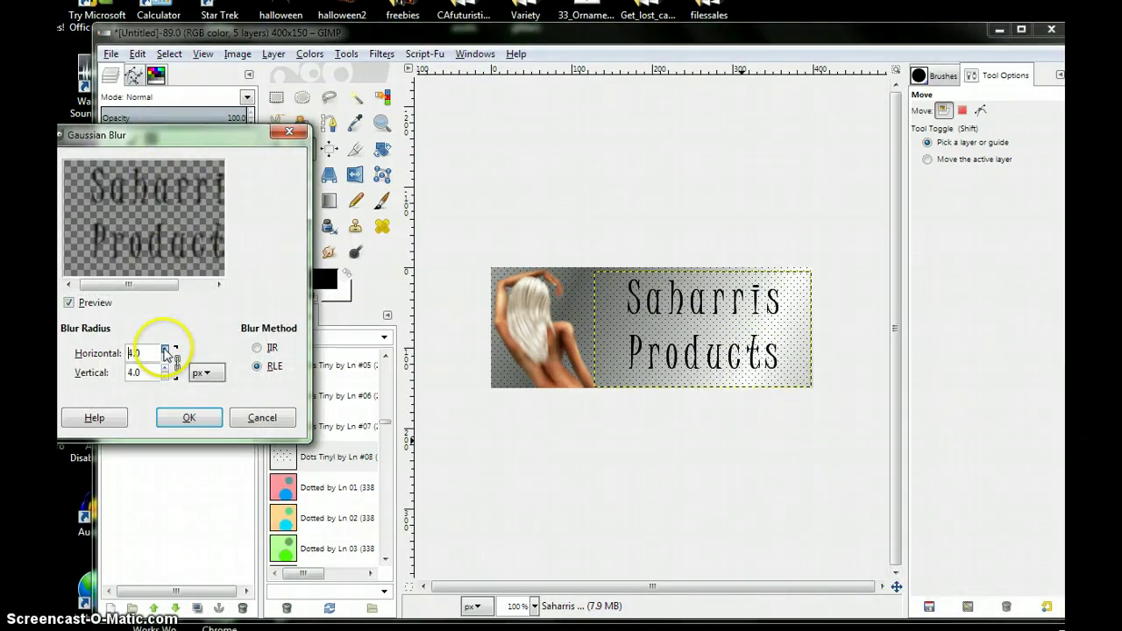
left_click(187, 417)
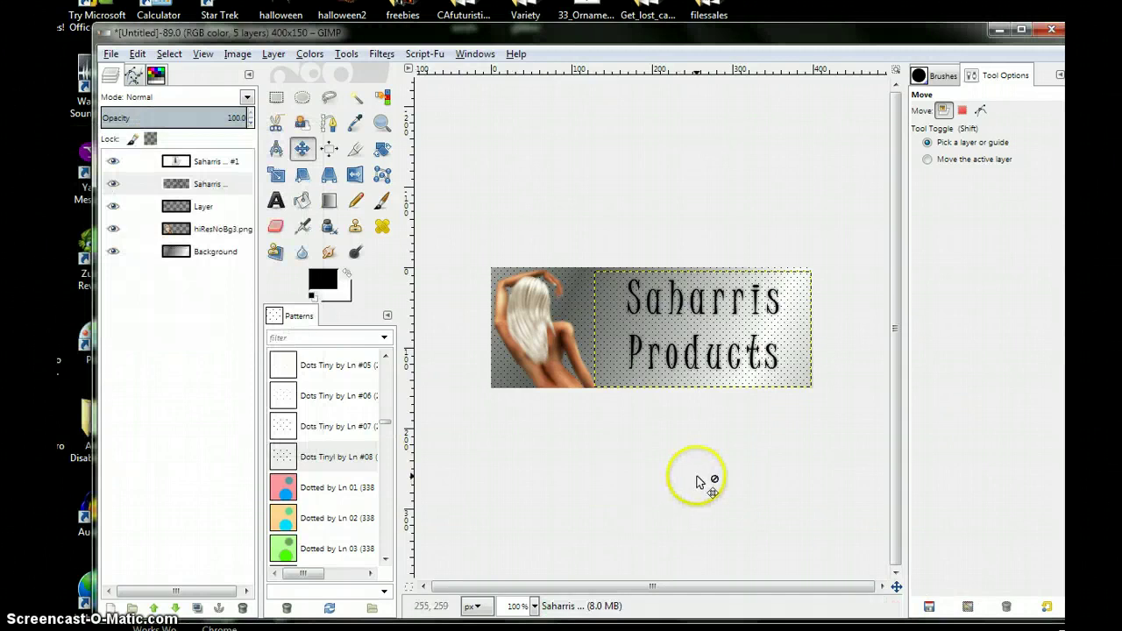
left_click(186, 163)
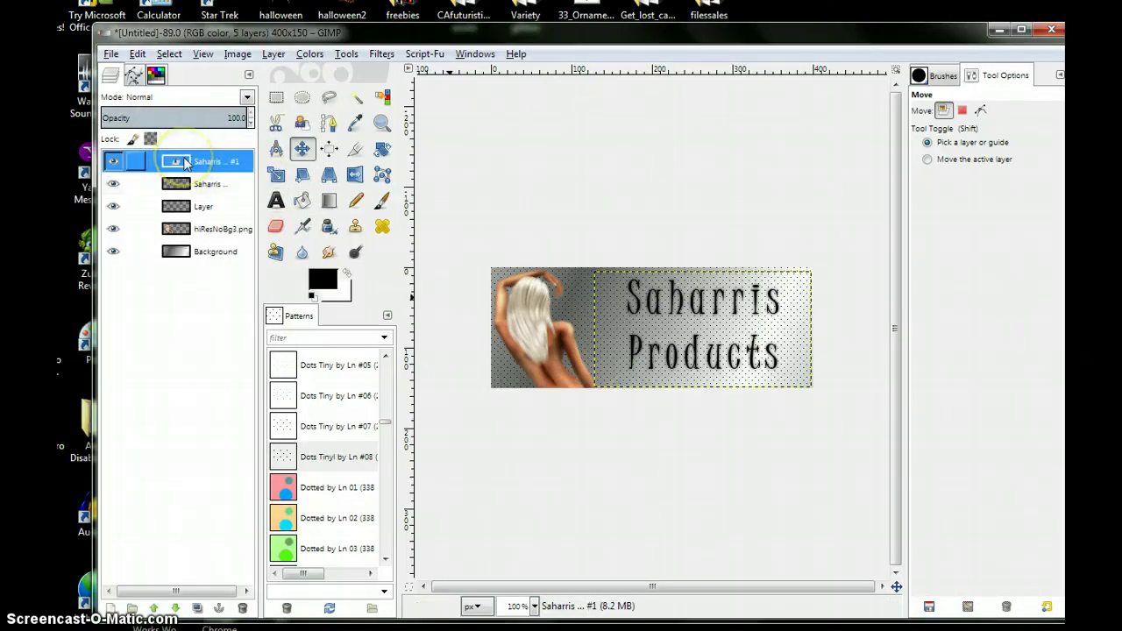
right_click(186, 163)
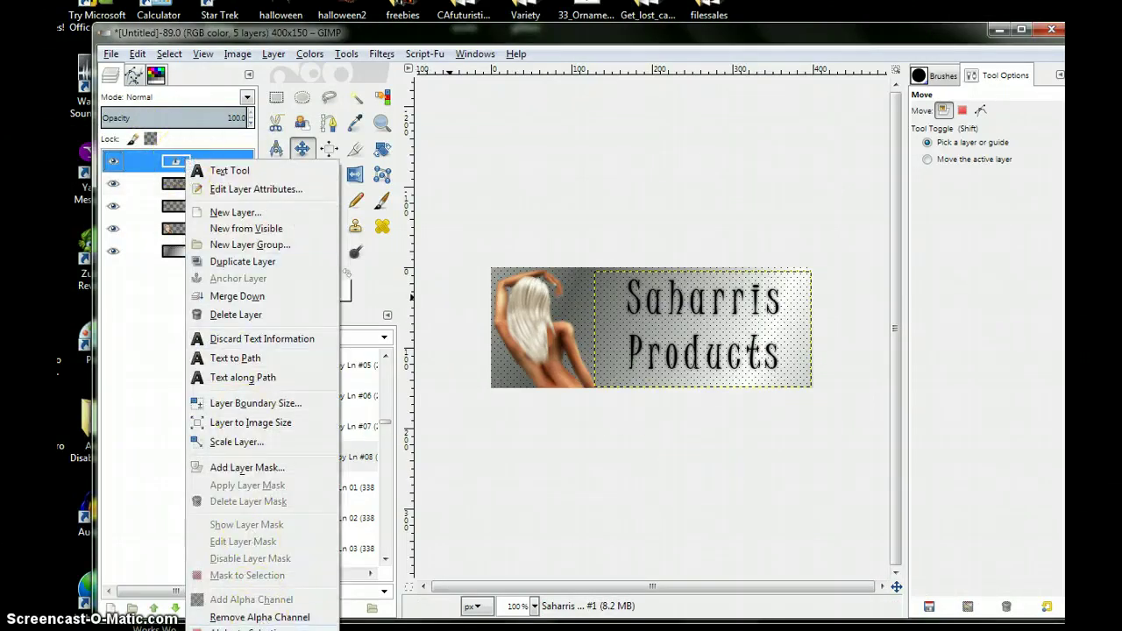
Fill the top text's shape with magenta foreground colour ff00de
left_click(255, 628)
left_click(321, 280)
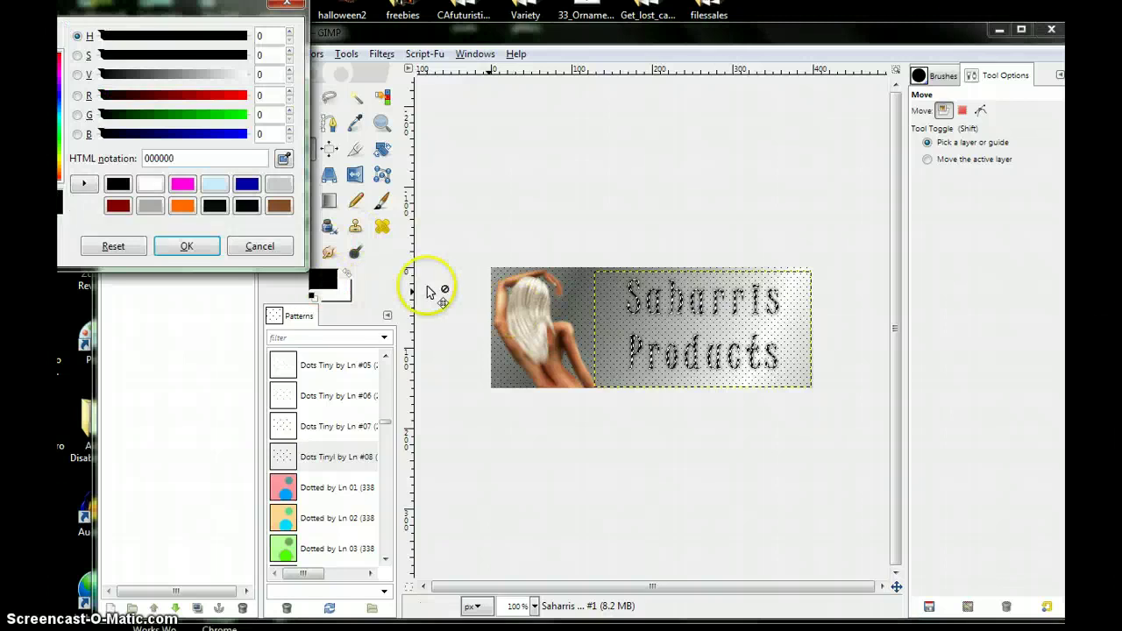
left_click(182, 184)
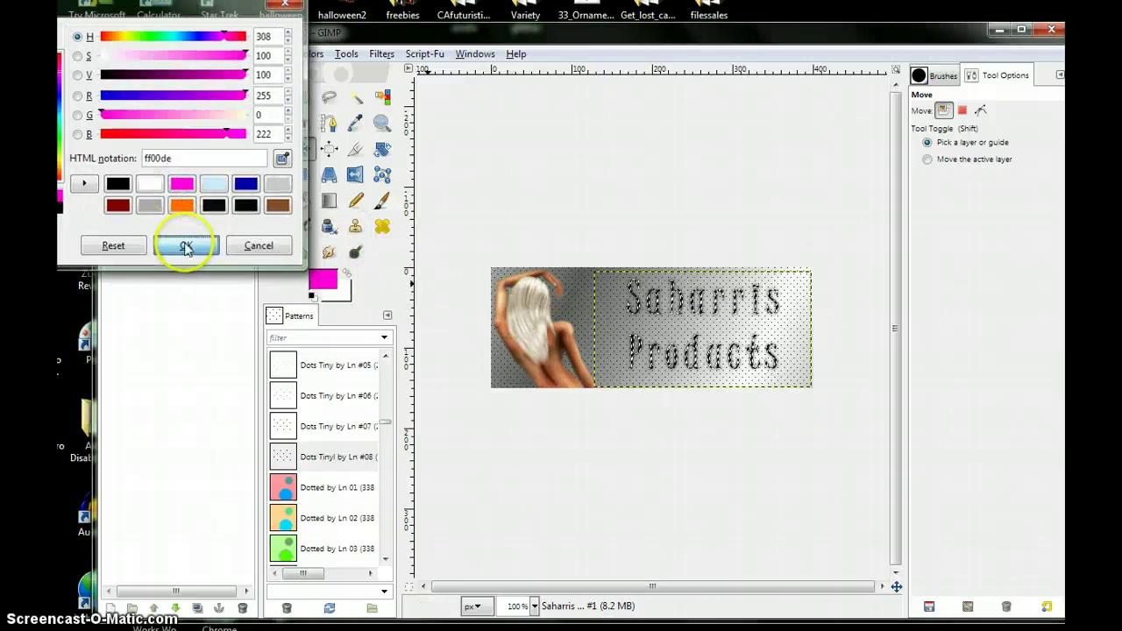
key("Return")
left_click_drag(323, 279, 679, 351)
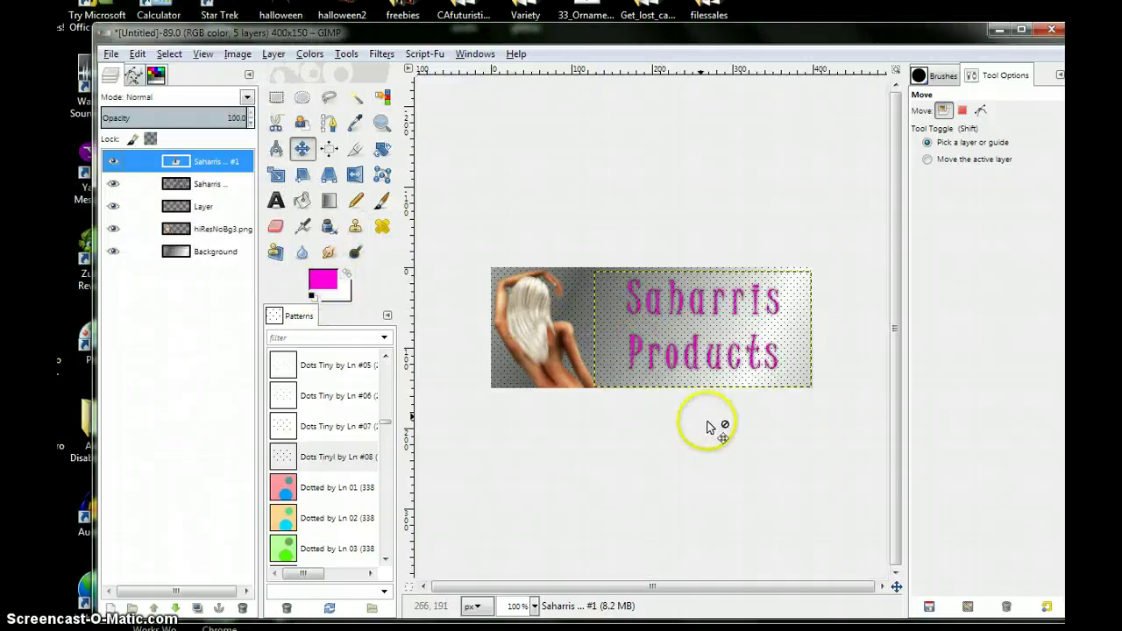
Clear the selection and shift the magenta text 3 px right to reveal the shadow
right_click(660, 391)
mouse_move(705, 433)
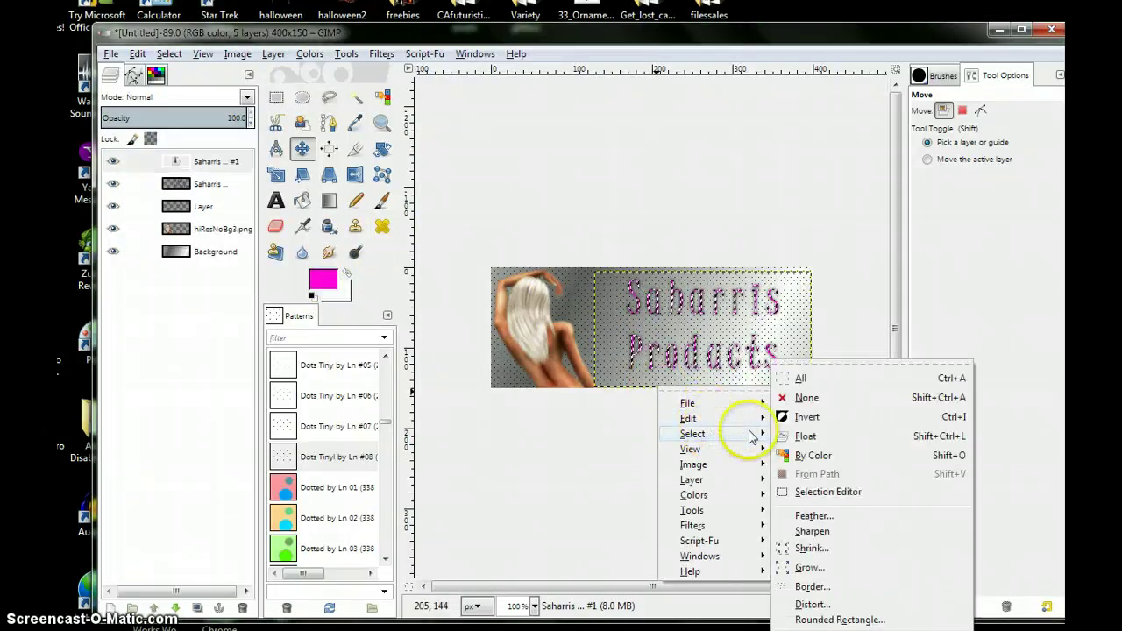
left_click(804, 397)
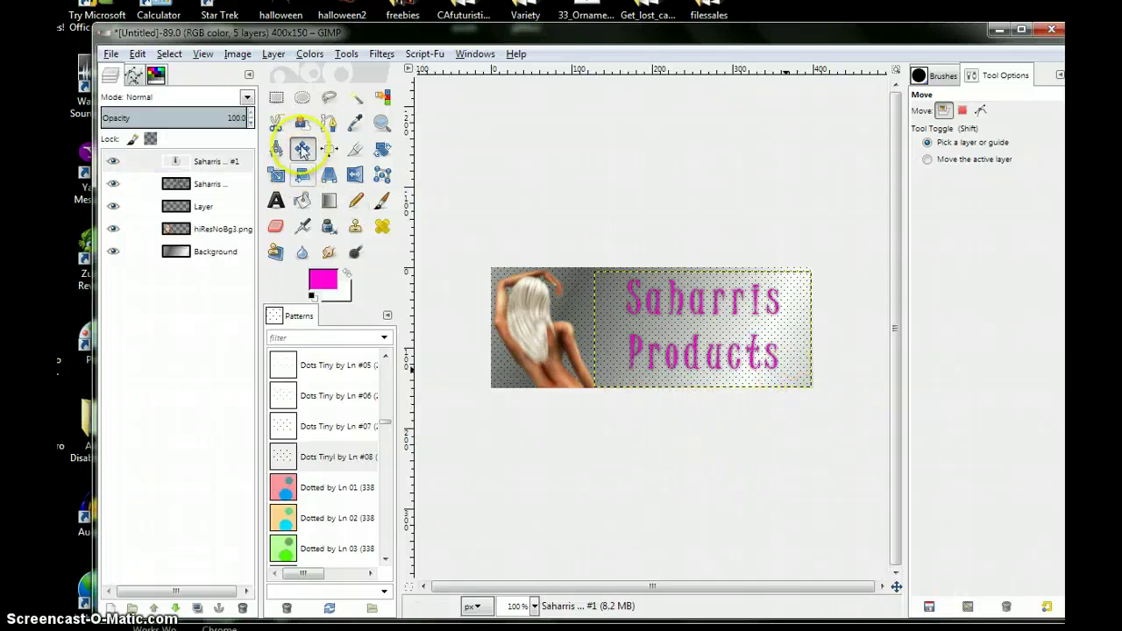
left_click(711, 355)
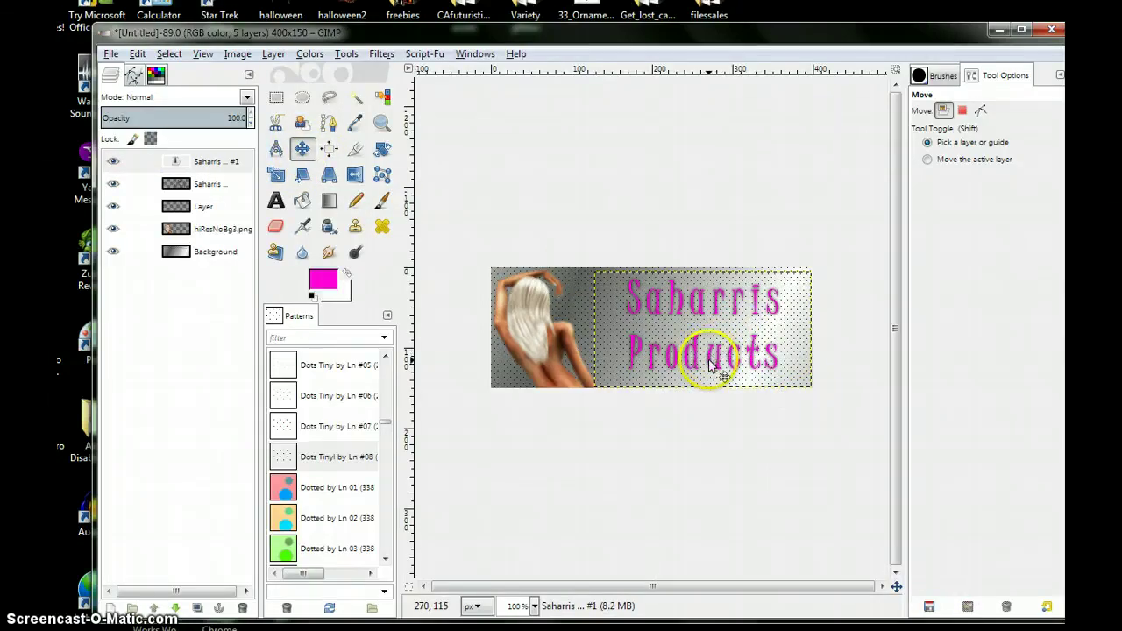
left_click_drag(708, 361, 715, 365)
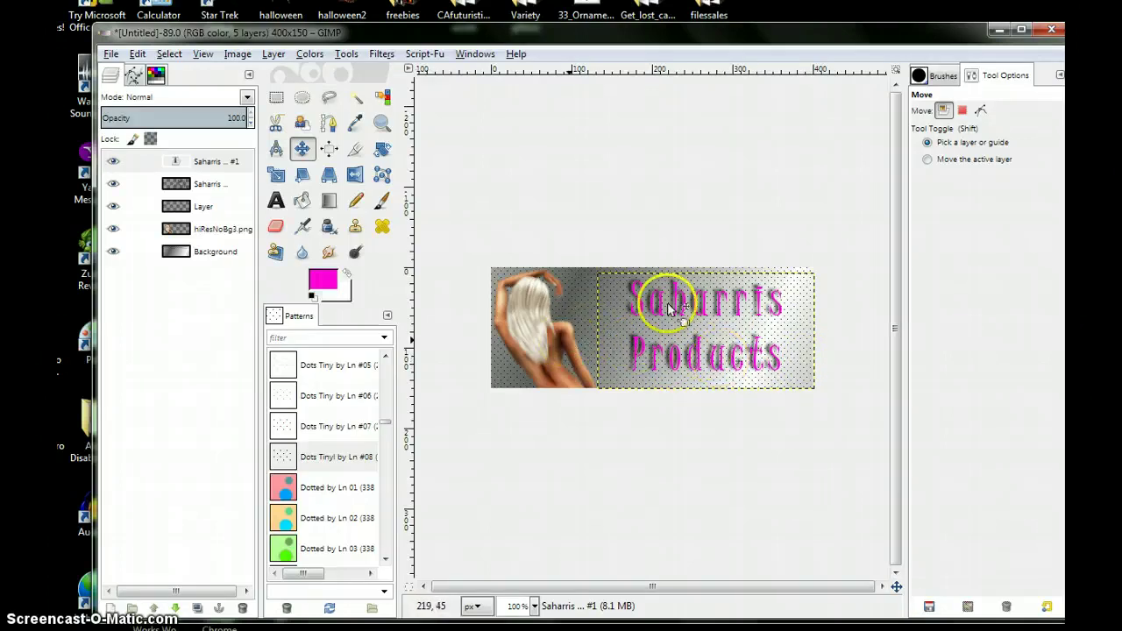
Merge the magenta text down onto its shadow and add an empty Layer #1 on top
right_click(195, 169)
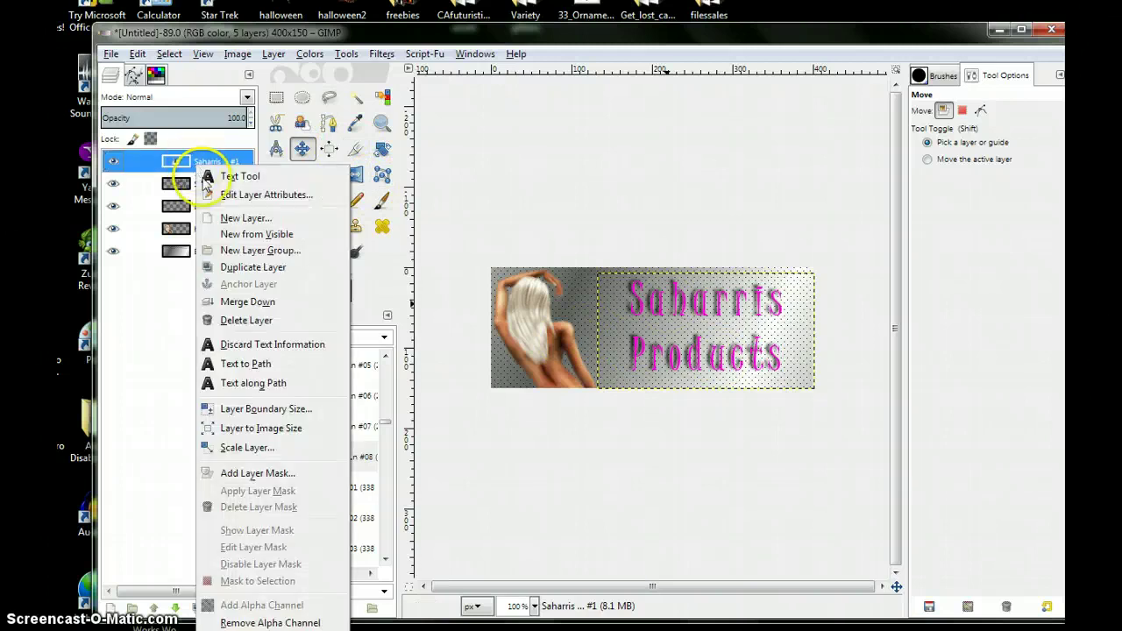
left_click(235, 303)
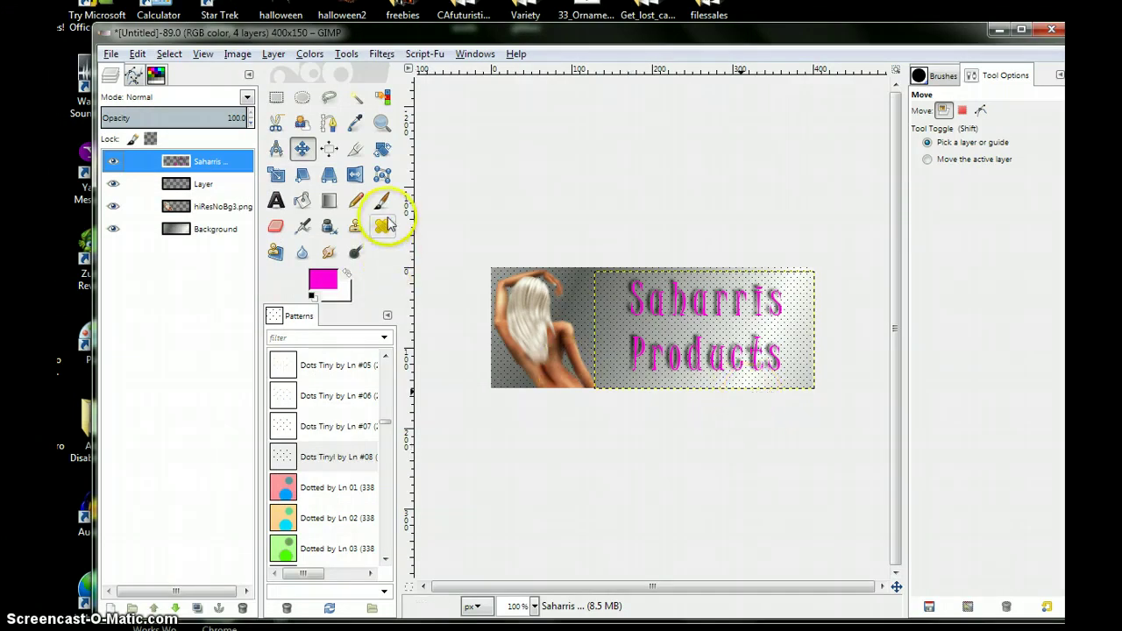
right_click(216, 164)
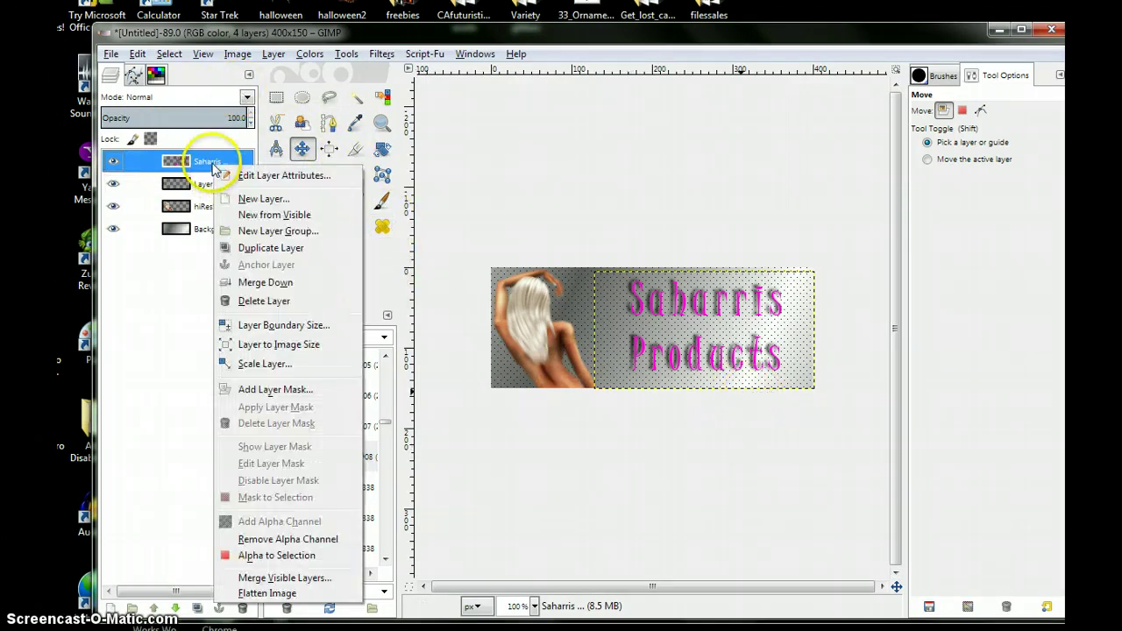
left_click(245, 198)
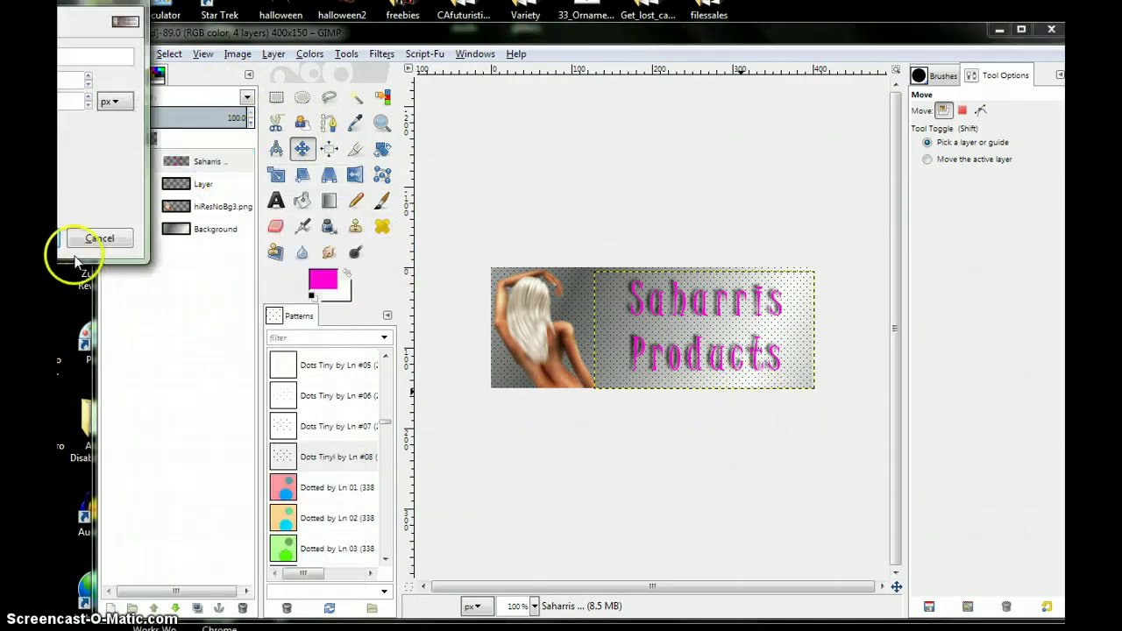
left_click(57, 237)
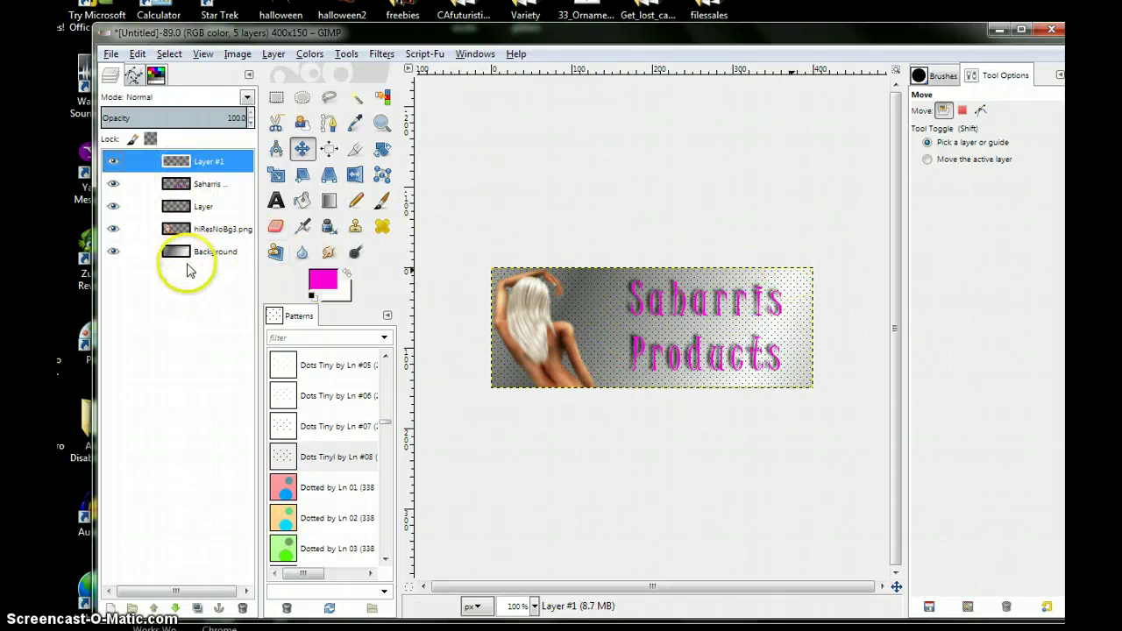
Make Layer #1 active and draw a rectangle selection covering the whole banner
left_click(220, 158)
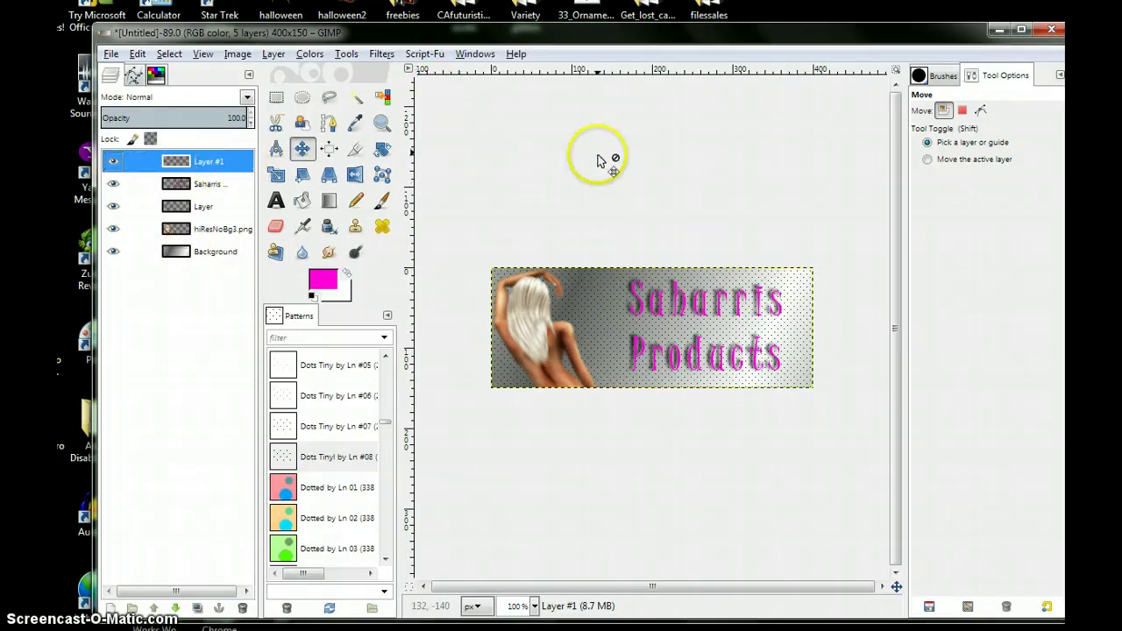
left_click(282, 101)
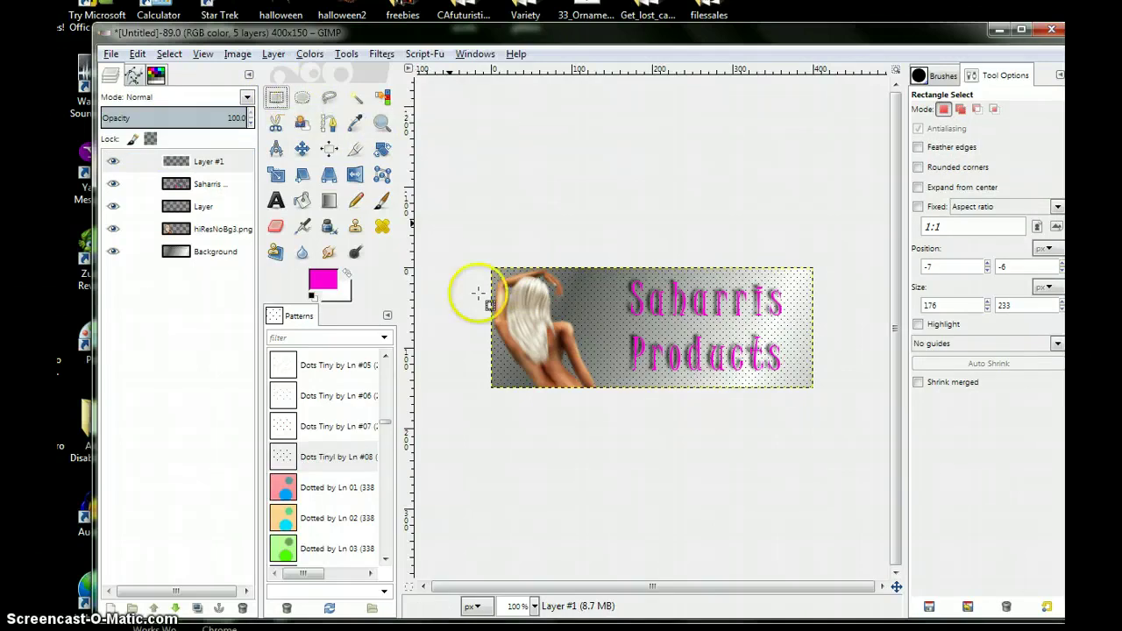
mouse_move(481, 255)
left_mouse_down()
mouse_move(547, 306)
mouse_move(723, 390)
mouse_move(835, 408)
left_mouse_up()
left_click(602, 326)
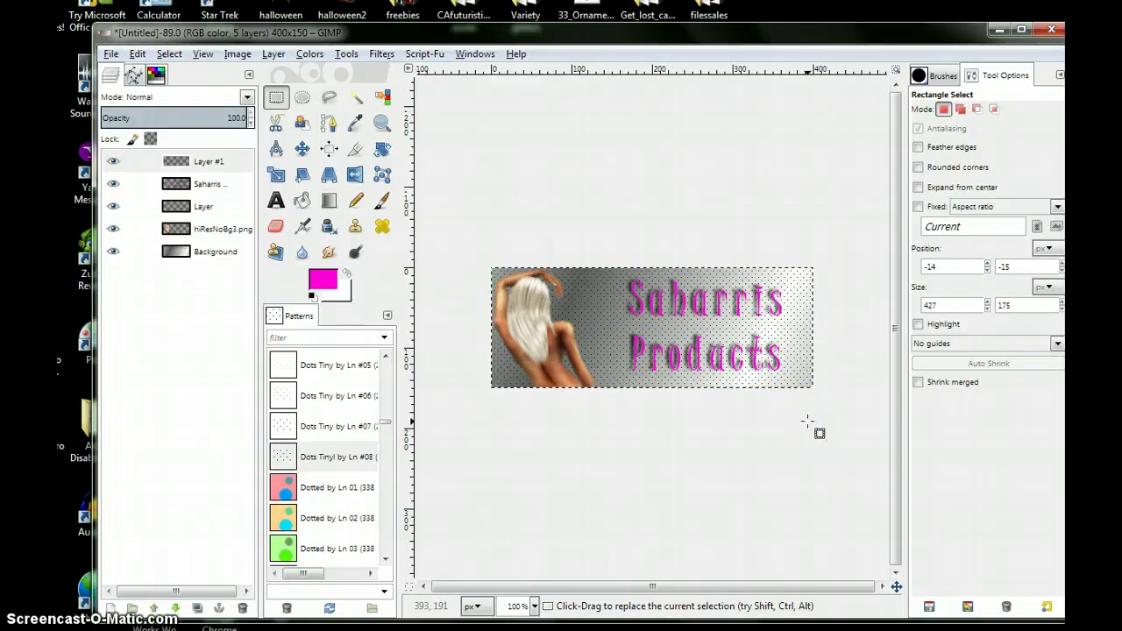
Open Shrink Selection with a 3 px amount, shrinking from the image border
right_click(715, 296)
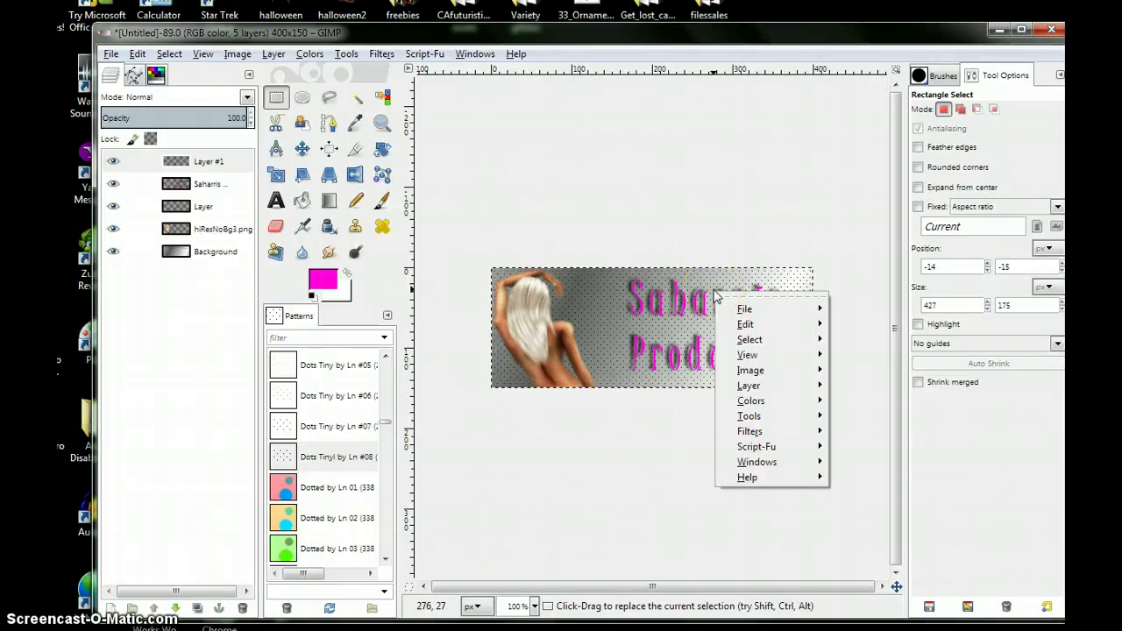
mouse_move(758, 345)
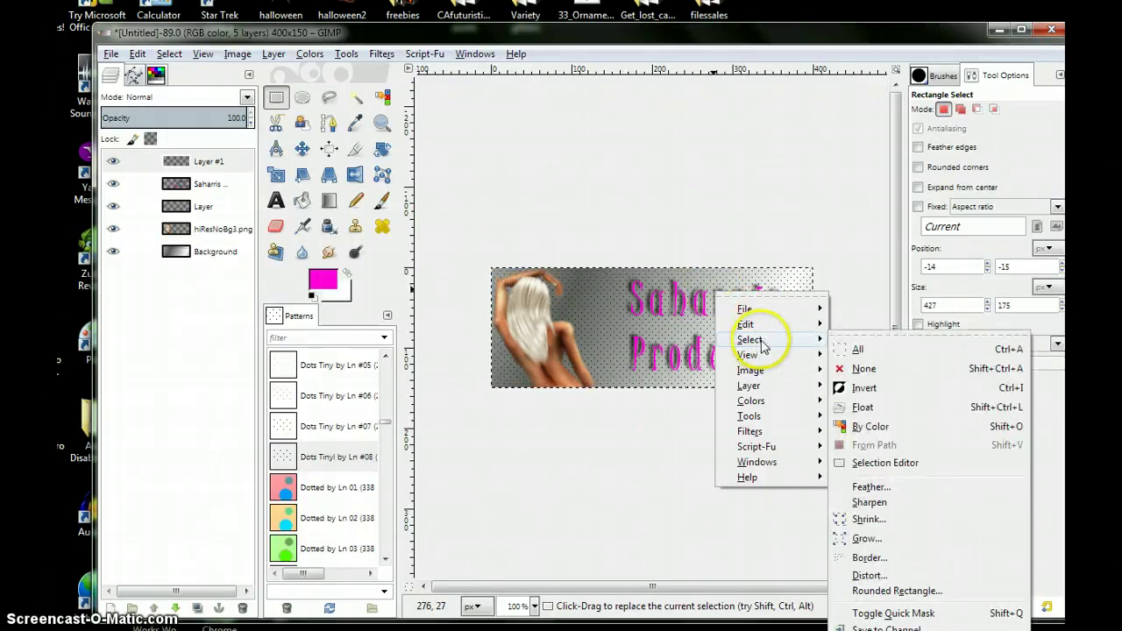
left_click(869, 519)
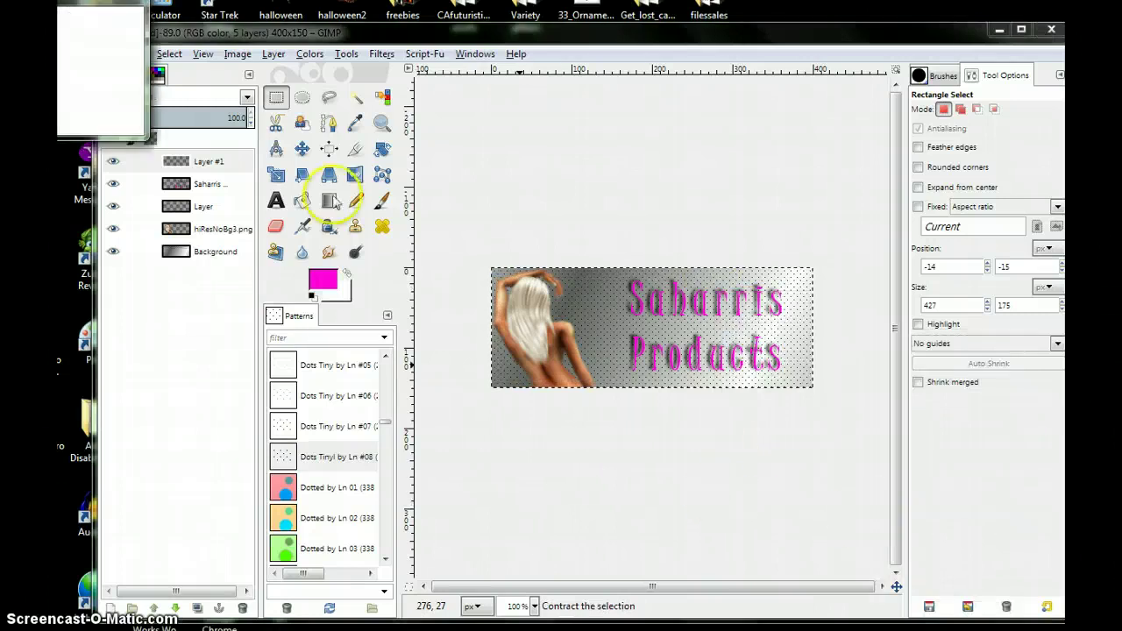
left_click_drag(74, 0, 449, 119)
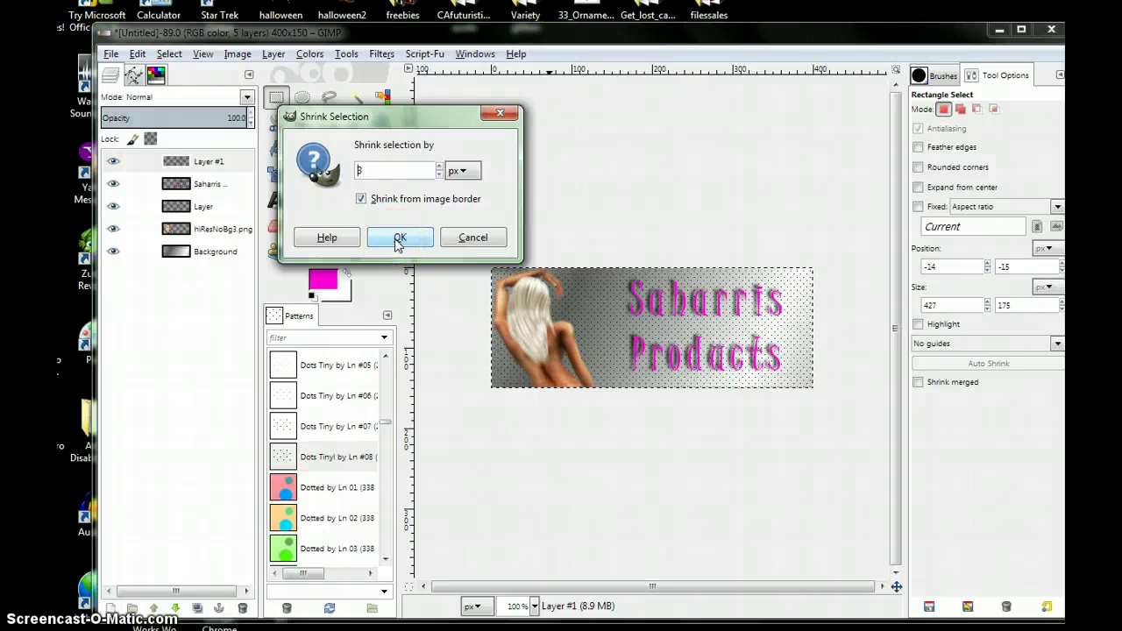
Shrink the selection by 3 px and invert it to the outer edge strip
left_click(397, 239)
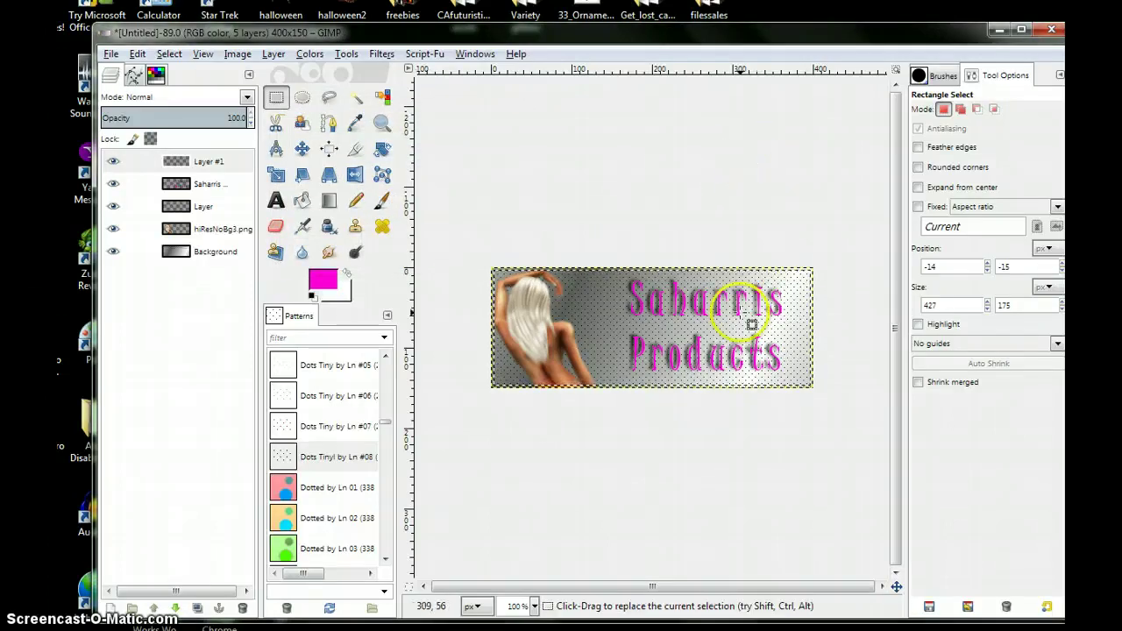
right_click(671, 325)
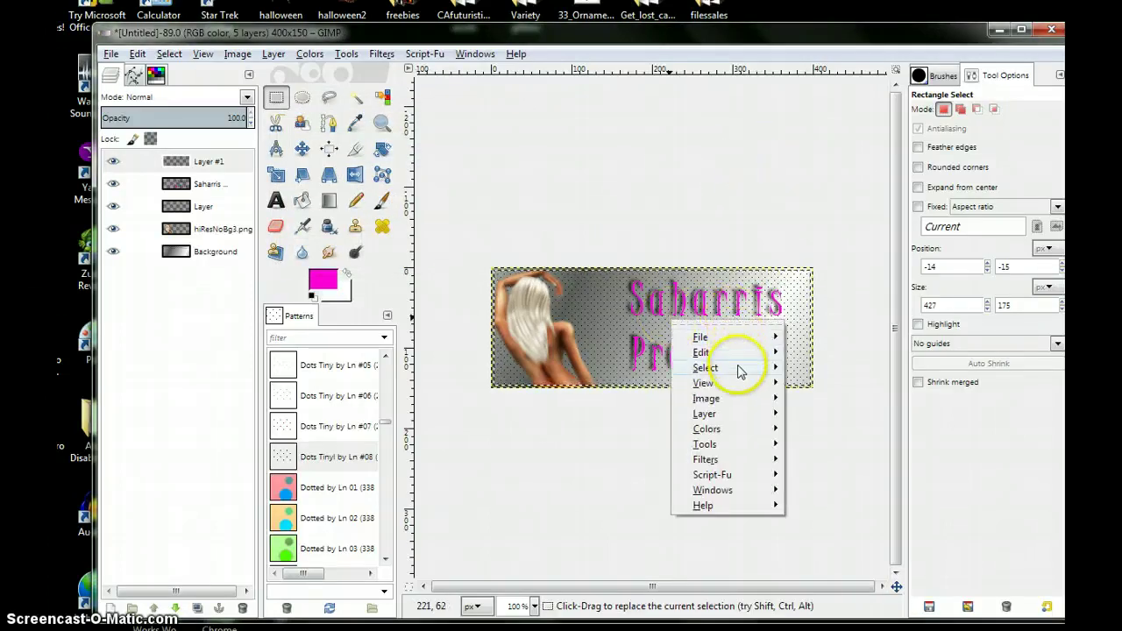
mouse_move(741, 370)
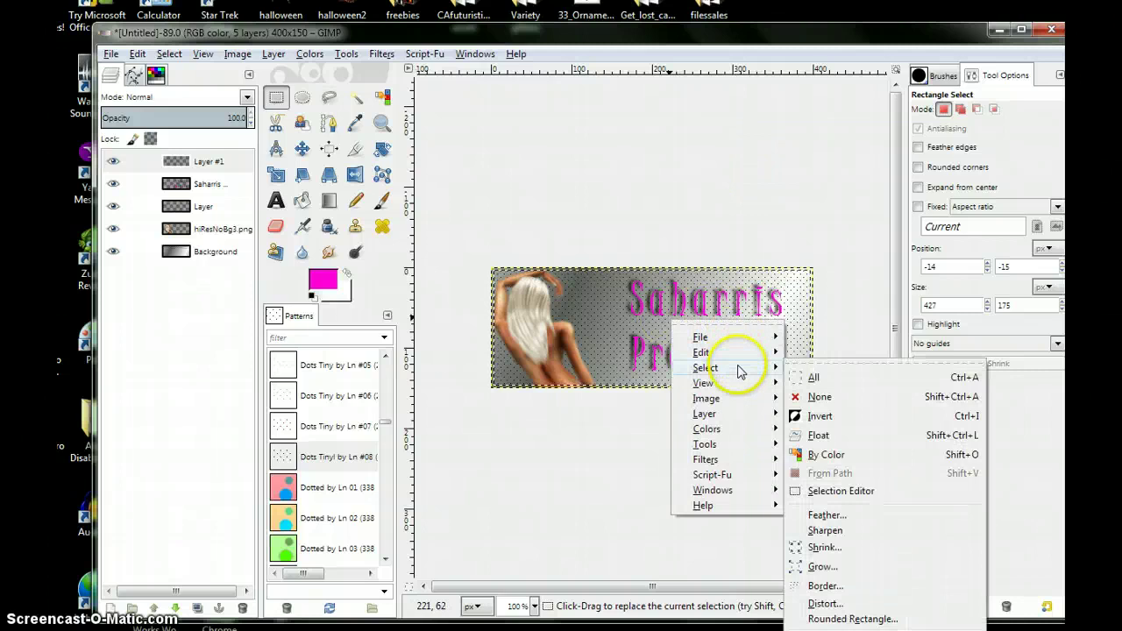
left_click(832, 414)
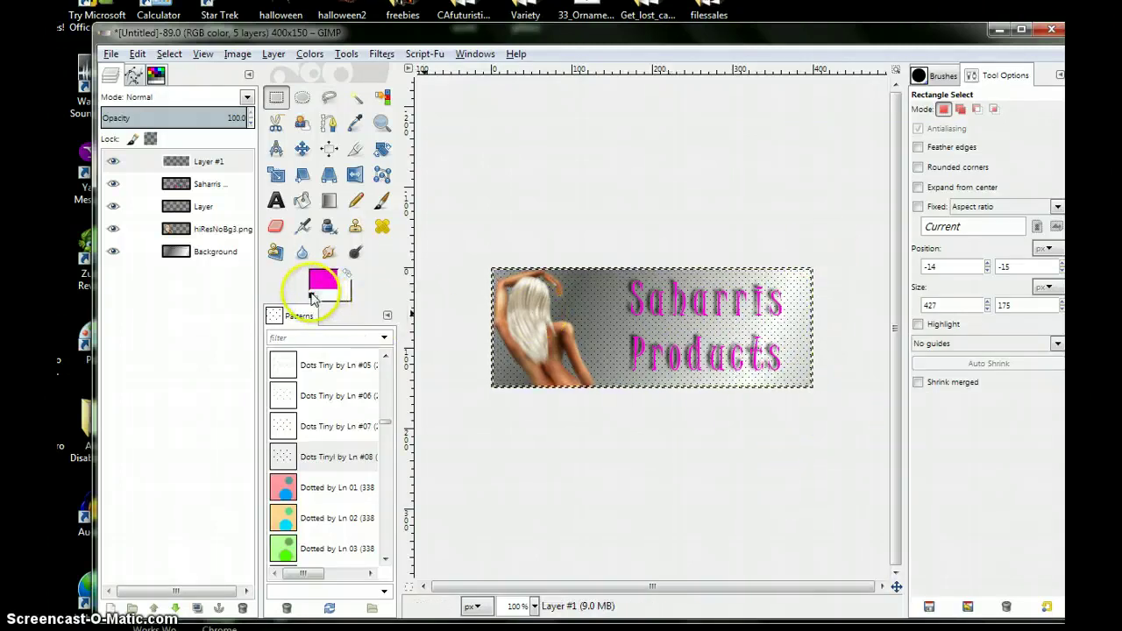
Fill the 3 px edge strip with default black, then reselect Layer #1
key("d")
left_click_drag(322, 279, 609, 316)
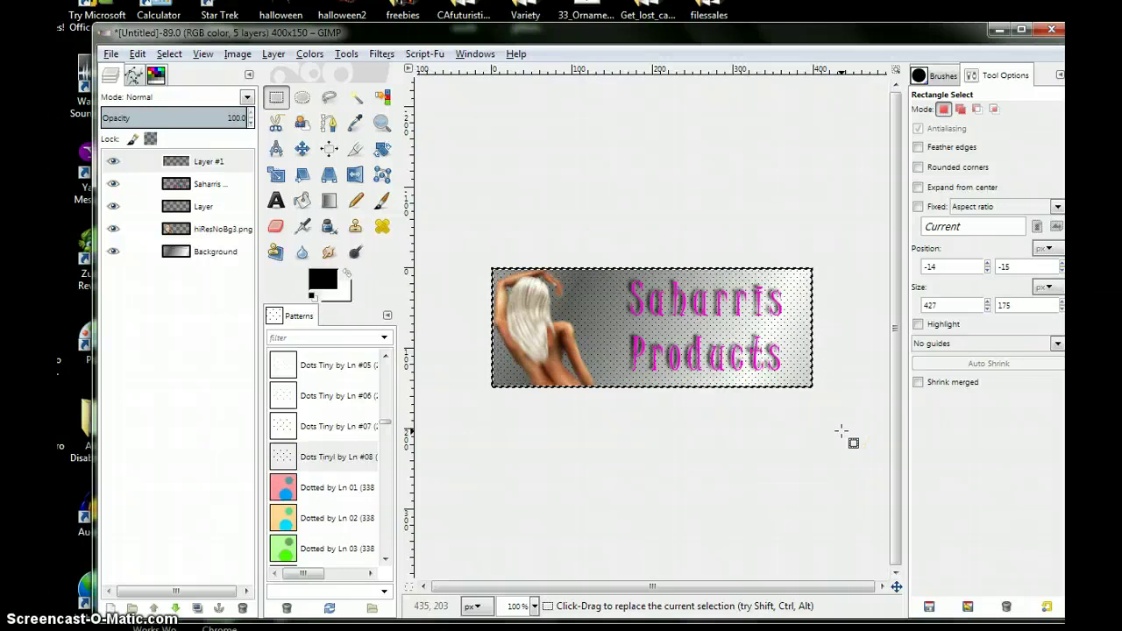
left_click(204, 169)
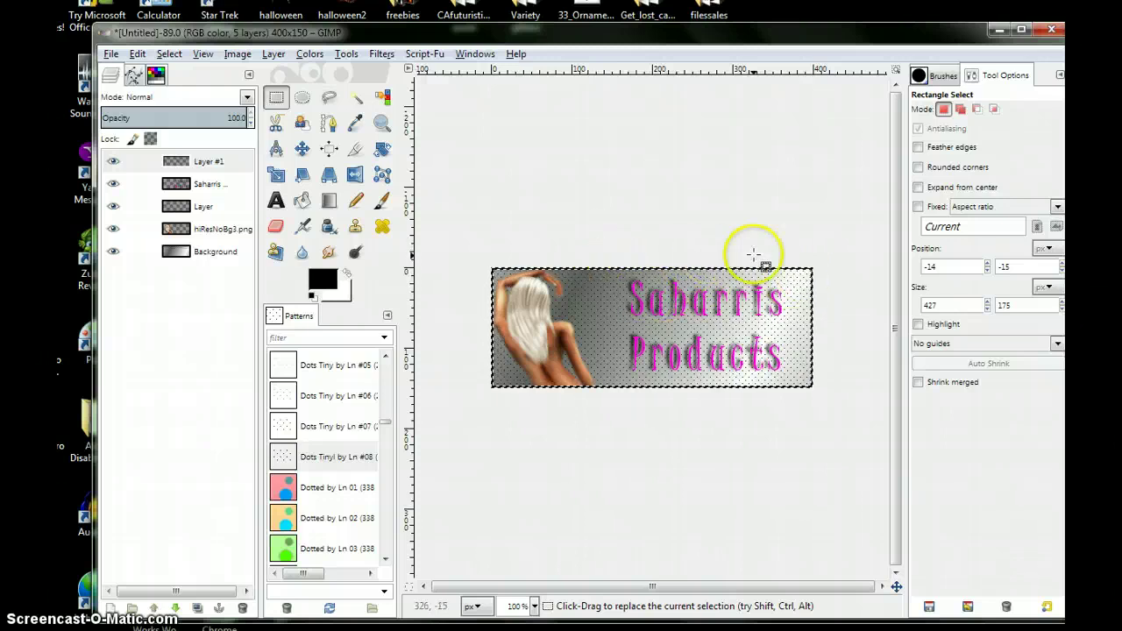
left_click(301, 149)
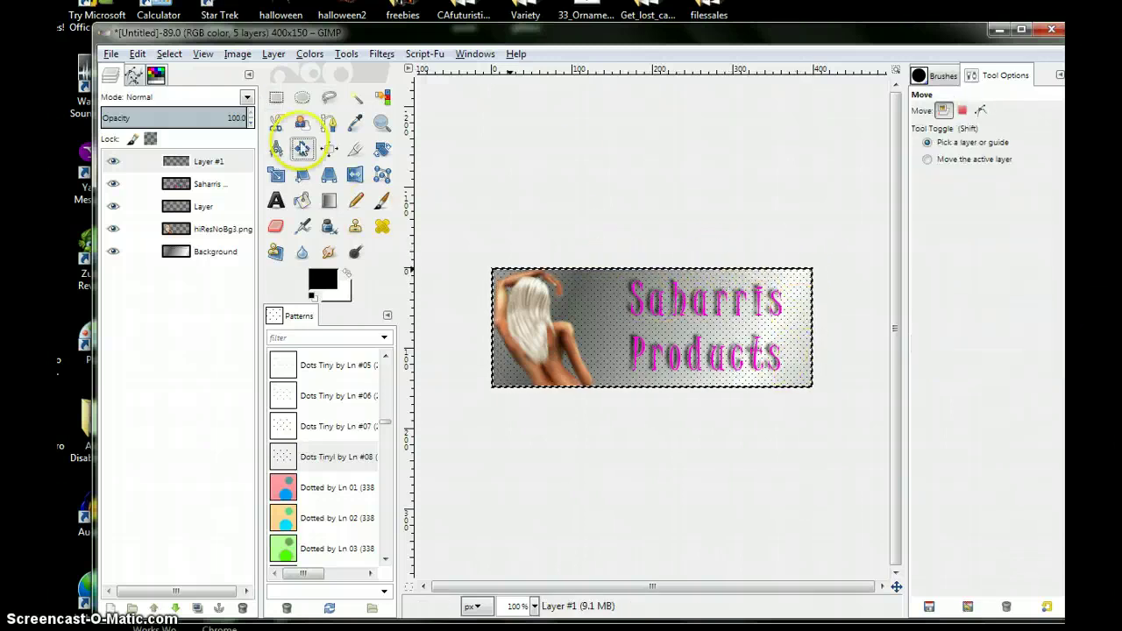
Add a new transparent Layer #2 above Layer #1
right_click(213, 163)
left_click(238, 197)
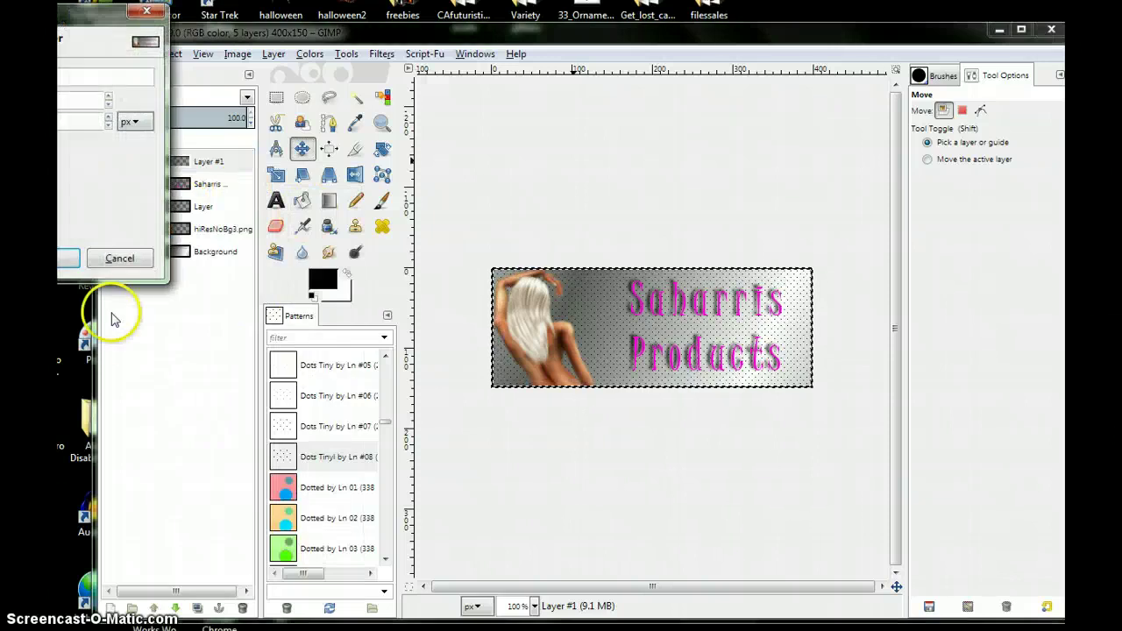
left_click(75, 258)
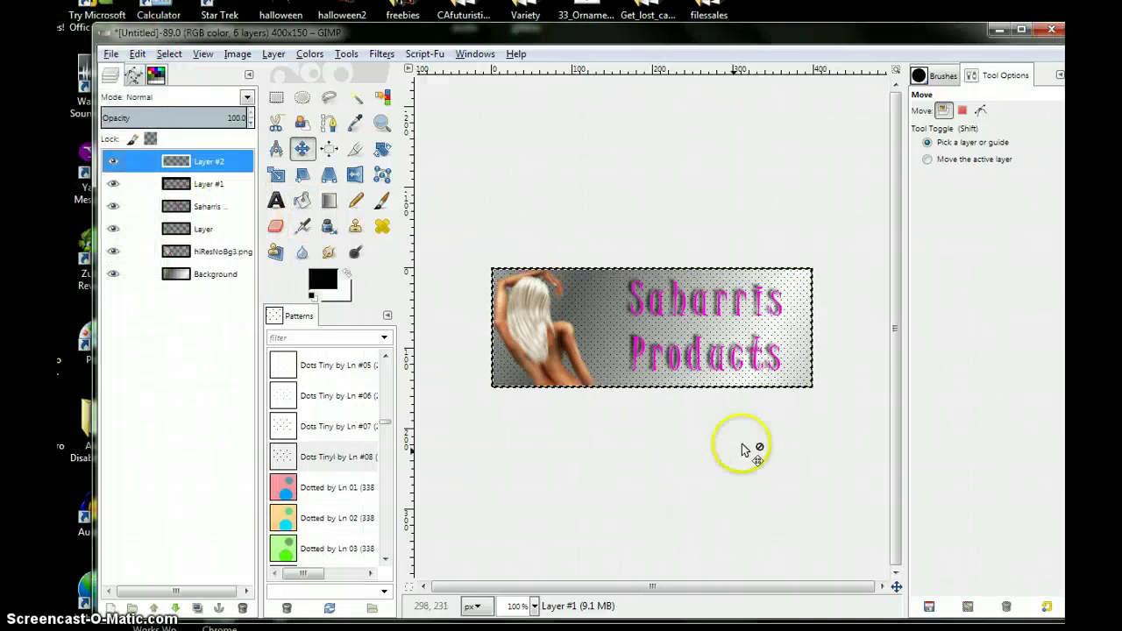
Zoom the banner view to 2:1 (200%)
left_click(202, 53)
mouse_move(253, 105)
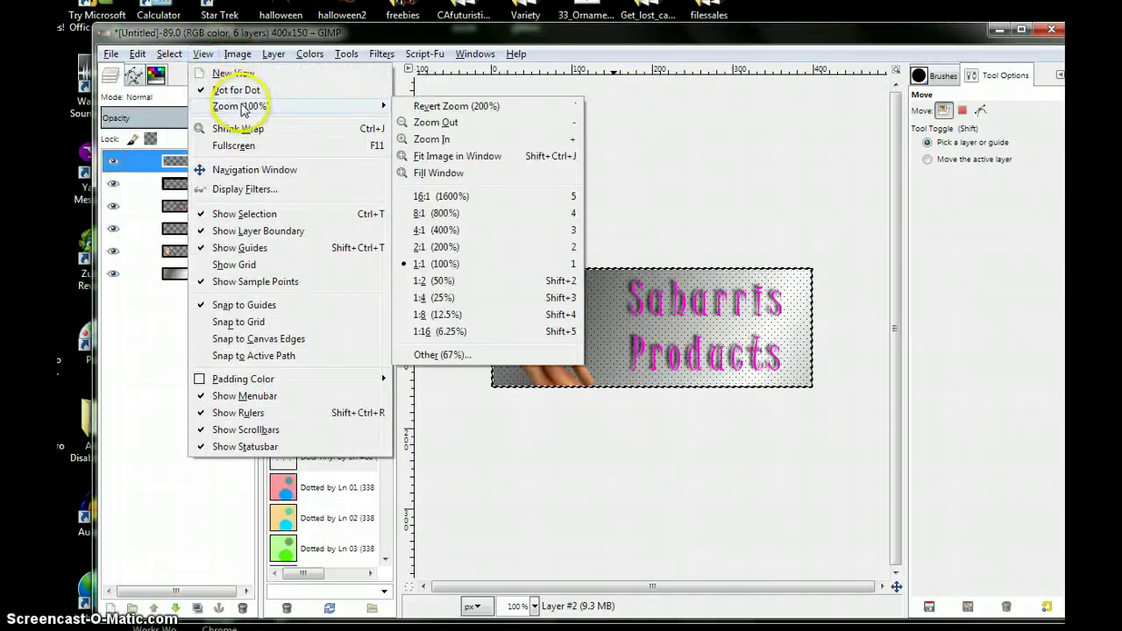
left_click(474, 248)
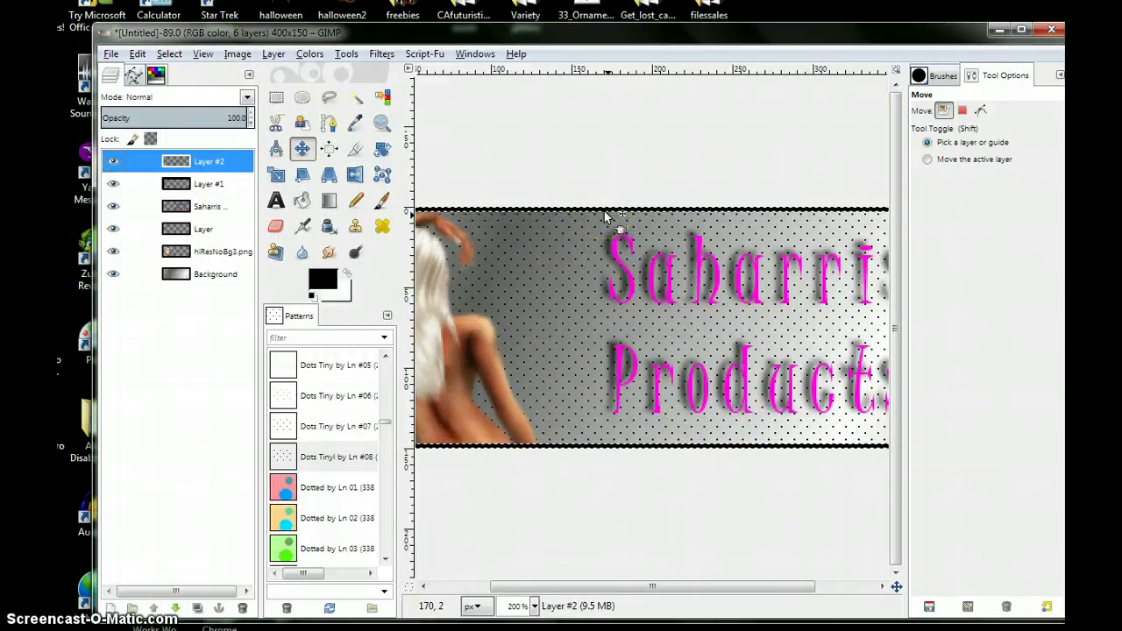
mouse_move(666, 275)
left_mouse_down()
mouse_move(727, 326)
mouse_move(724, 335)
left_mouse_up()
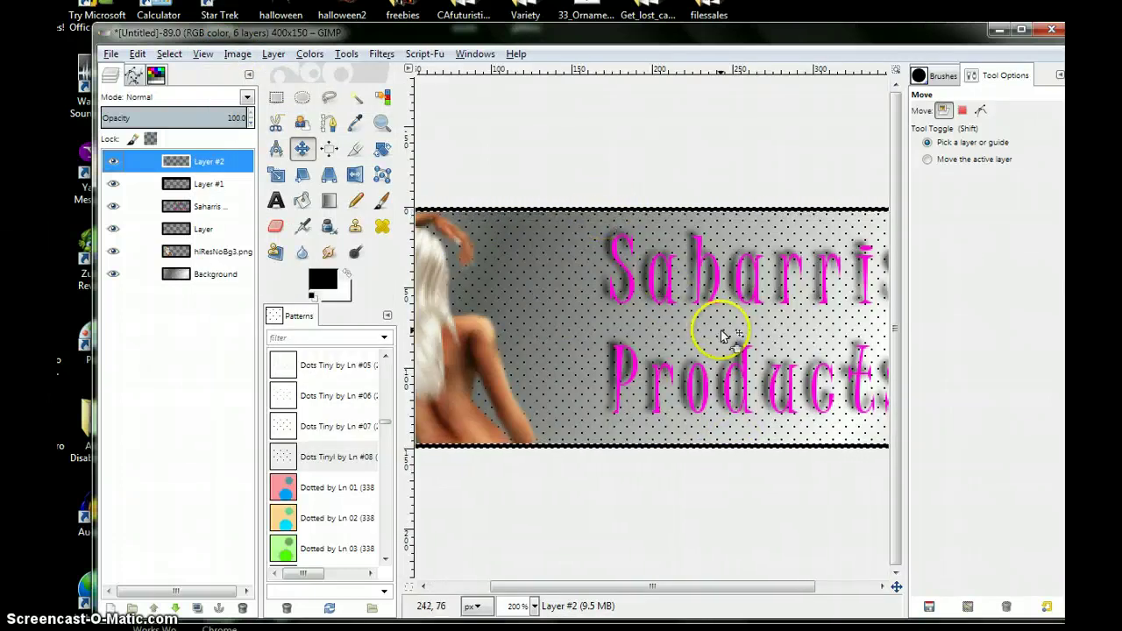
Drag a Flare Rays Radial 1 gradient across Layer #2 with the Blend tool
left_click(329, 202)
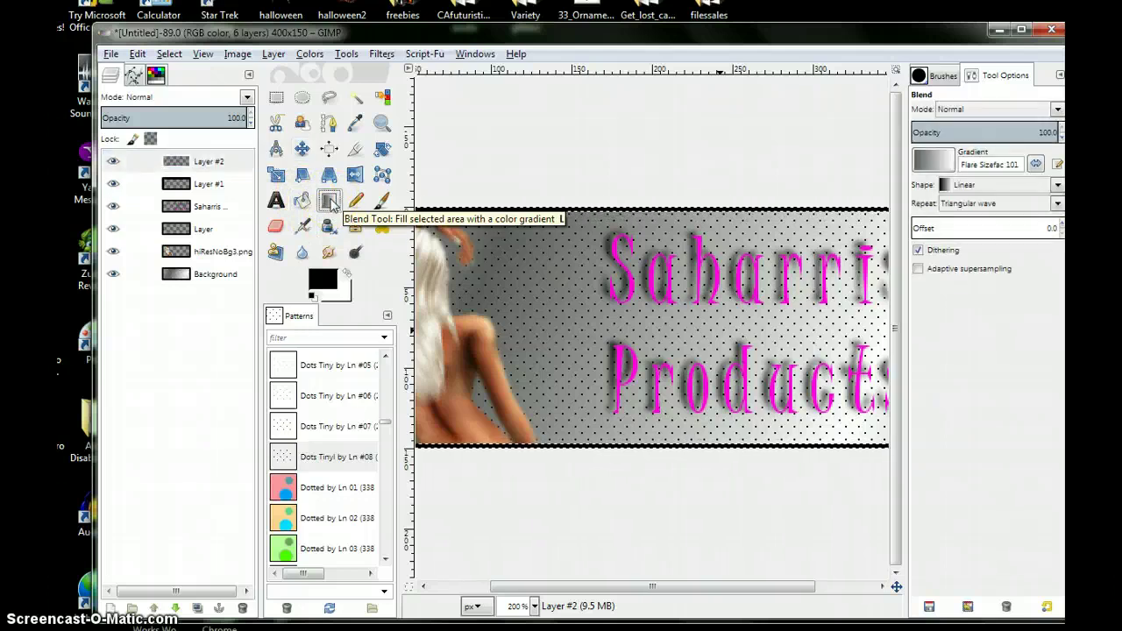
left_click(329, 204)
left_click(920, 156)
scroll(1003, 307, "up", 3)
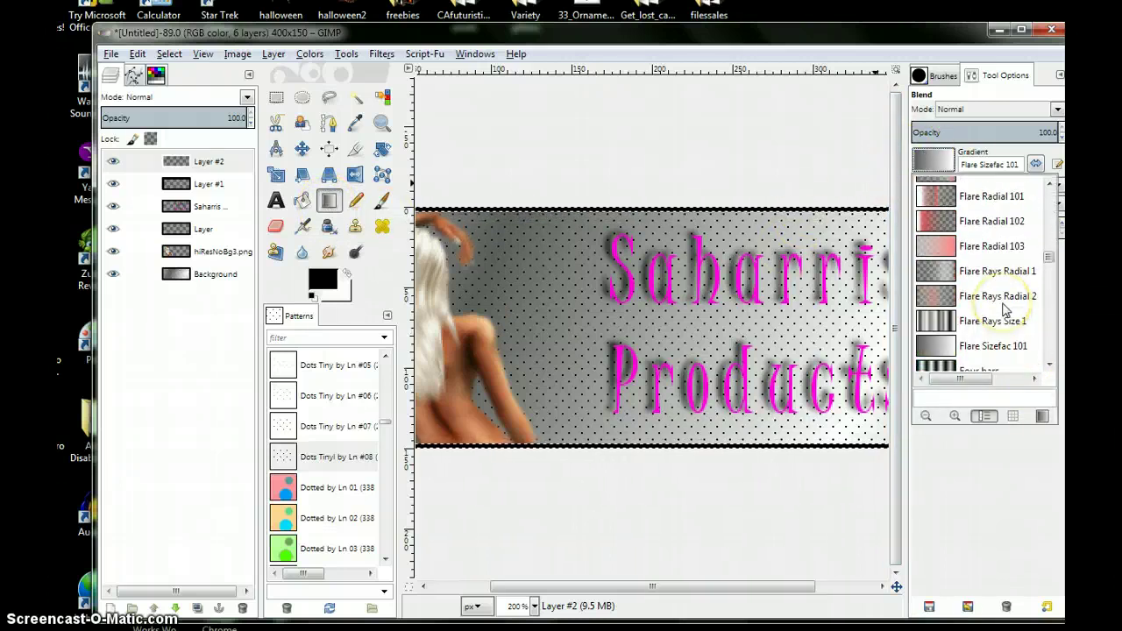
left_click(931, 274)
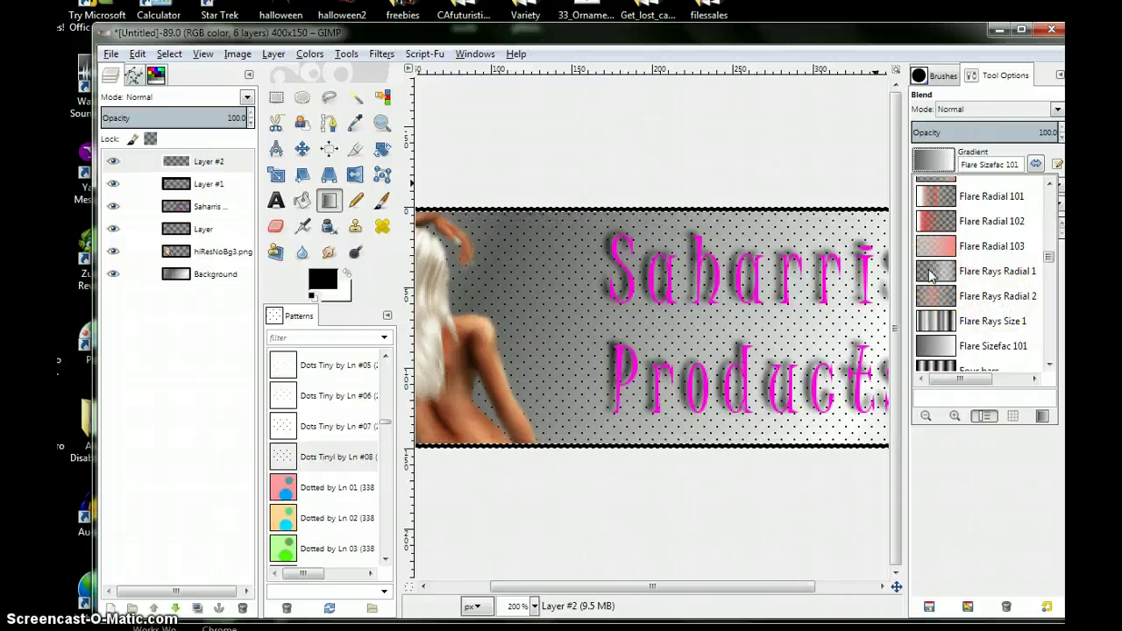
left_click(931, 274)
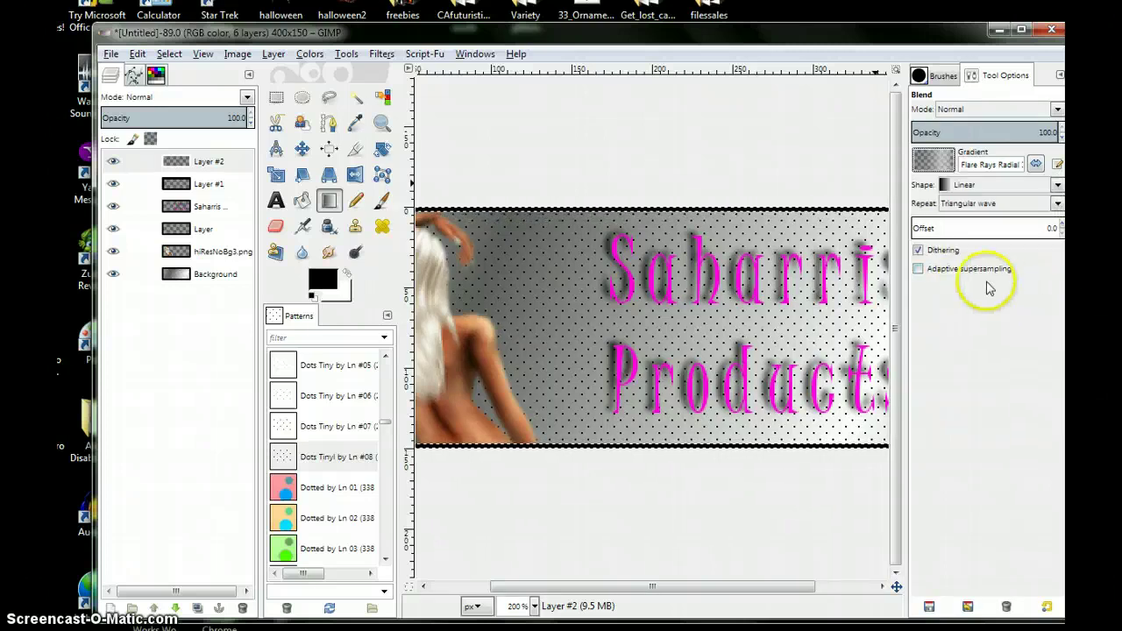
left_click(651, 346)
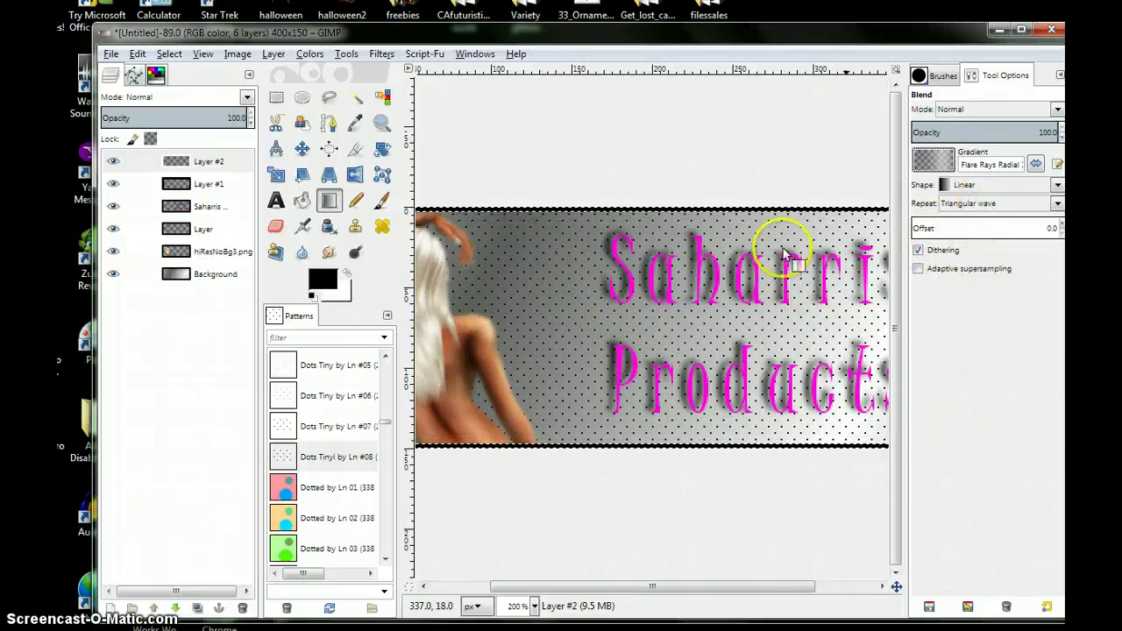
left_click_drag(569, 277, 631, 311)
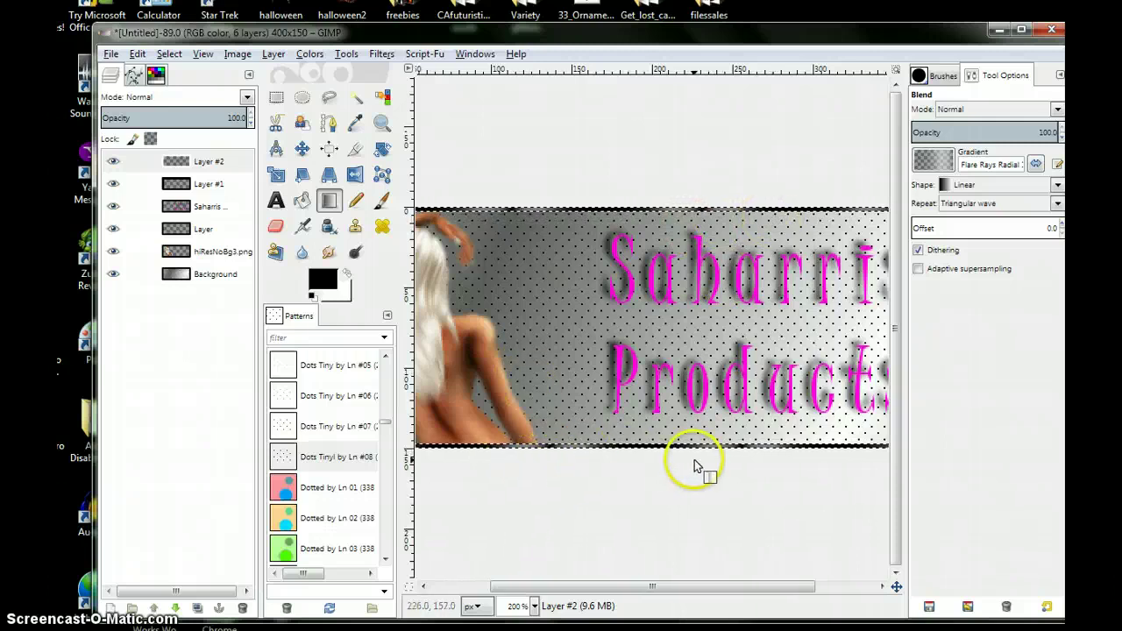
left_click(697, 284)
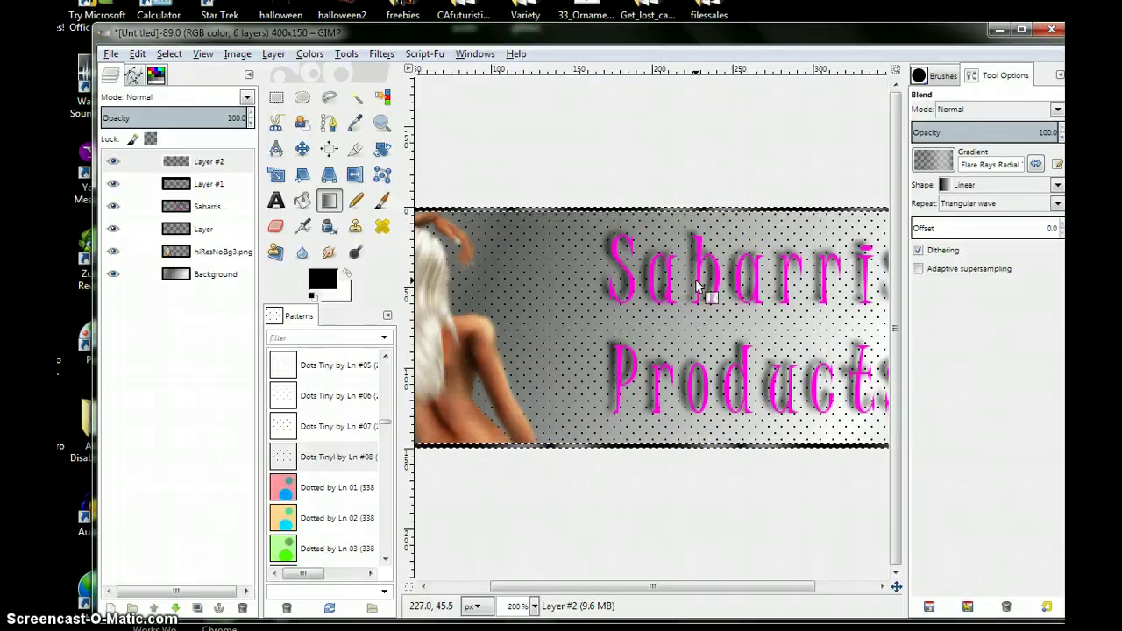
mouse_move(697, 284)
left_mouse_down()
mouse_move(728, 210)
mouse_move(669, 176)
mouse_move(761, 184)
left_mouse_up()
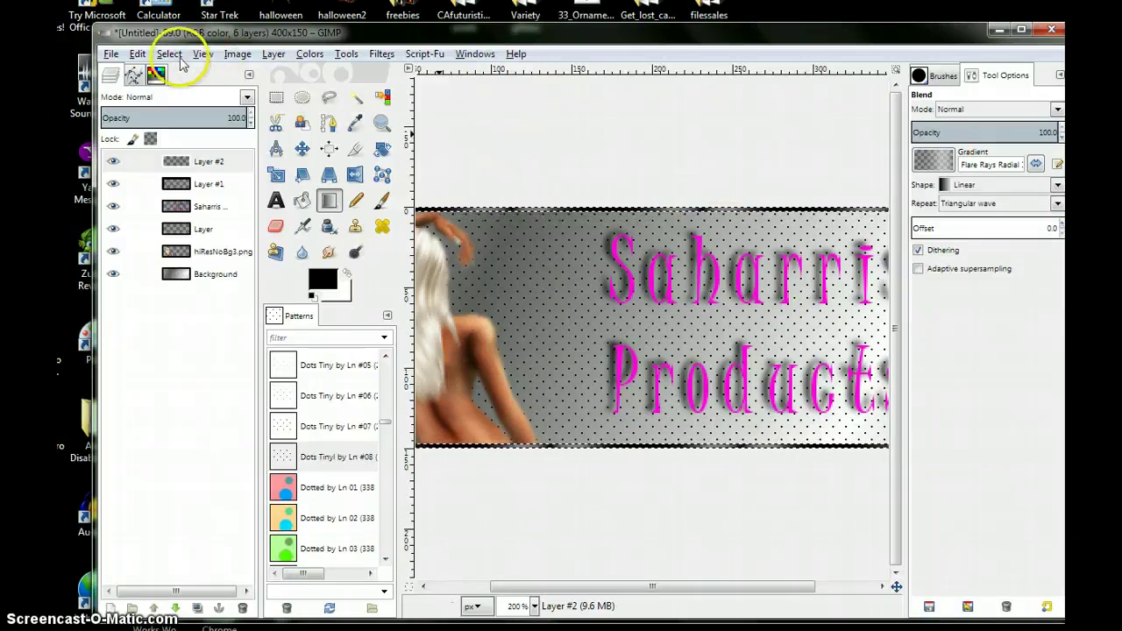
Clear the Flare Rays gradient from Layer #2 using Edit > Clear
left_click(137, 54)
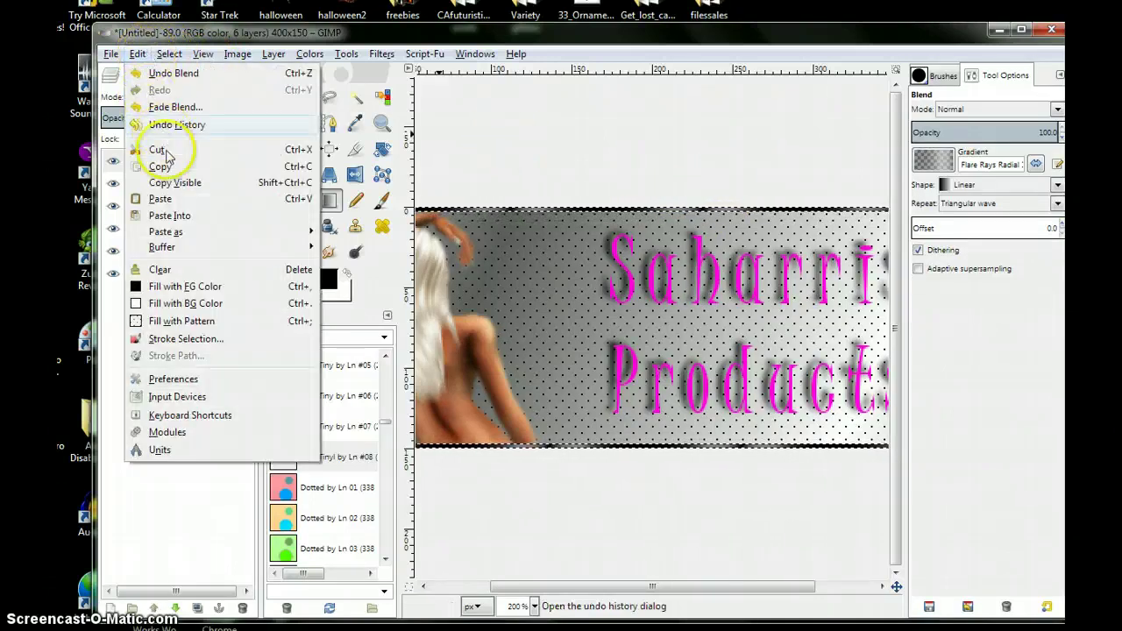
left_click(166, 270)
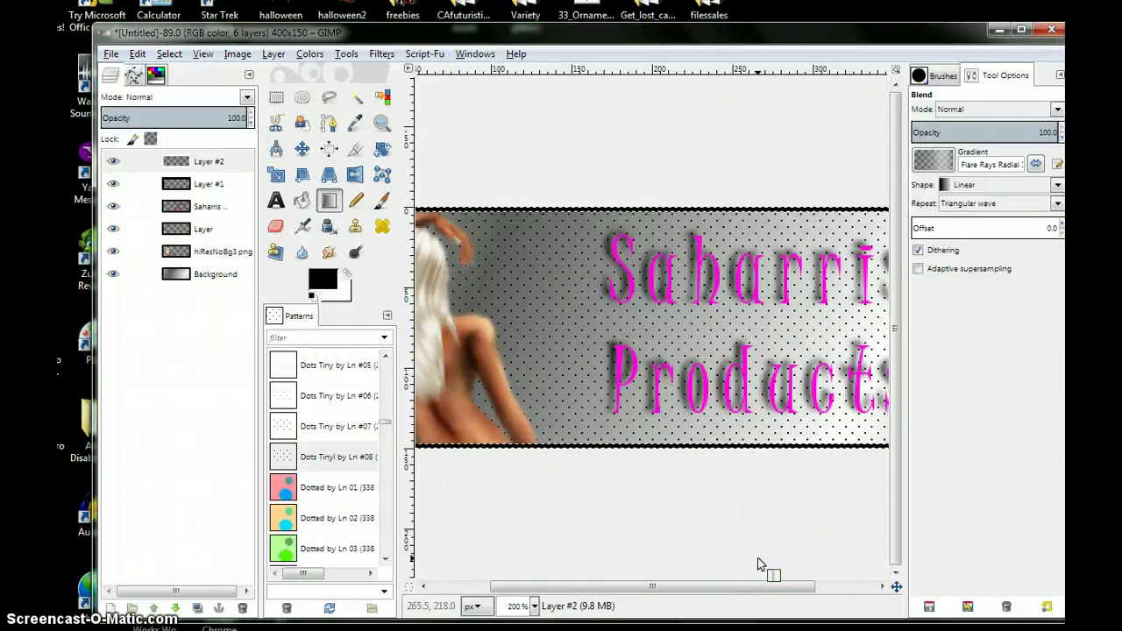
left_click_drag(759, 561, 761, 515)
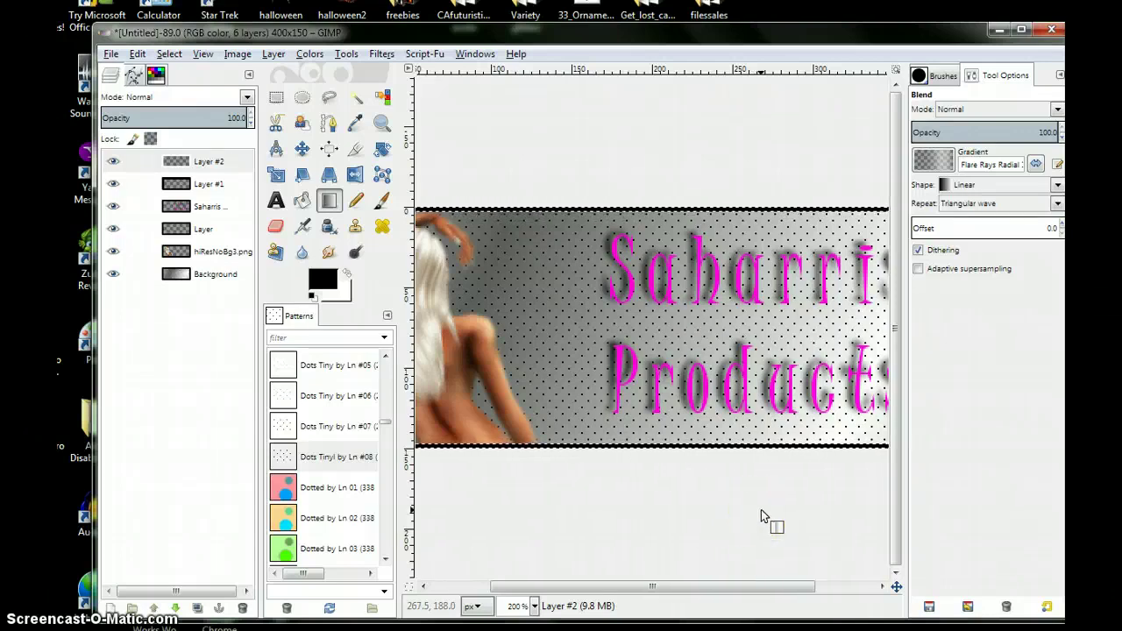